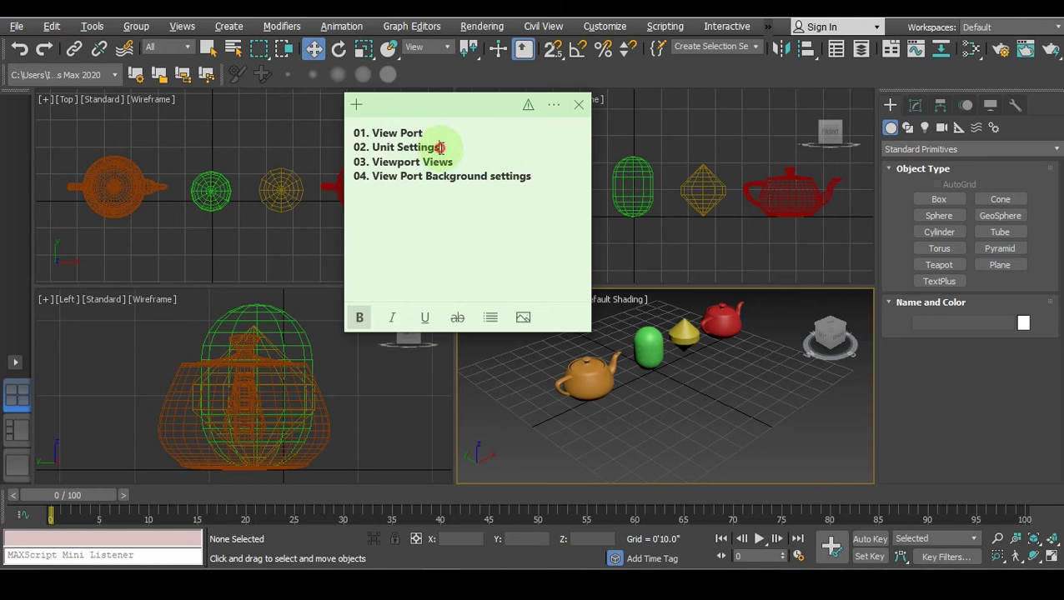
# Review the four topics in the sticky note: View Port, Unit Settings, Viewport Views and View Port Background settings
pyautogui.moveTo(440, 148); pyautogui.dragTo(390, 148)
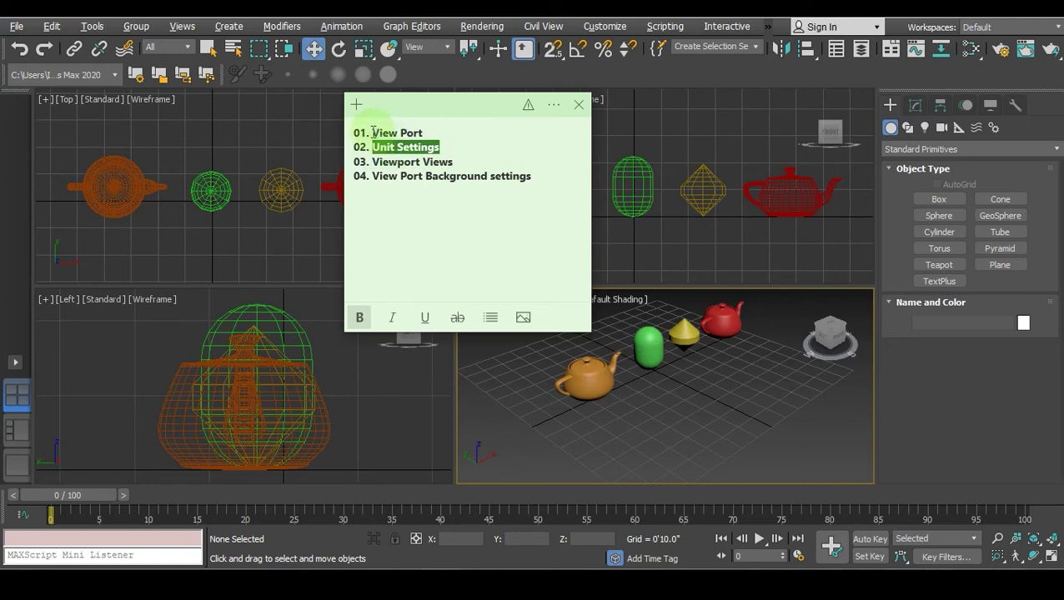
pyautogui.moveTo(371, 132); pyautogui.dragTo(414, 134)
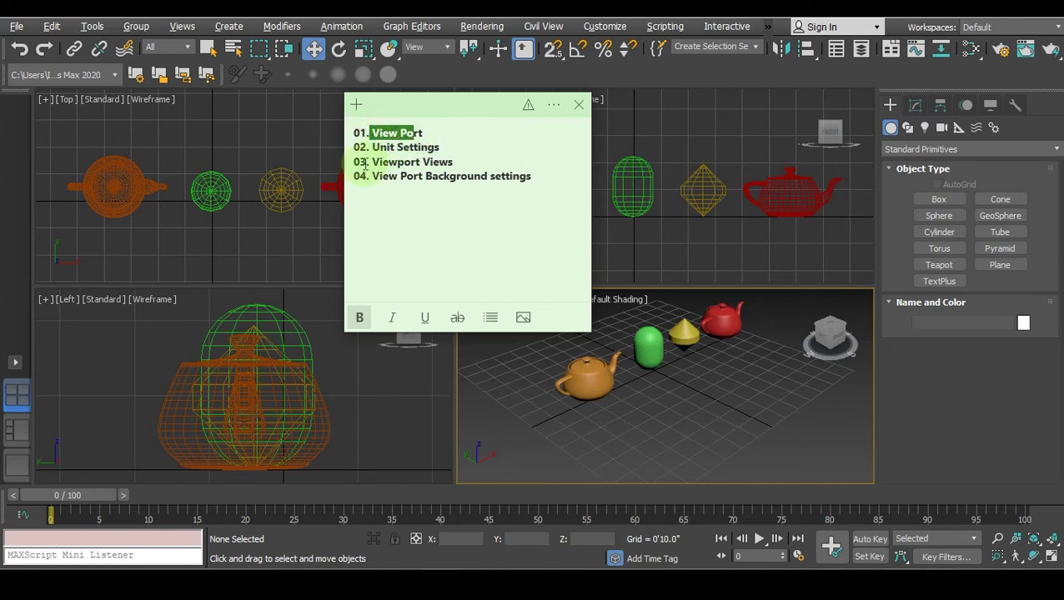
pyautogui.moveTo(367, 161); pyautogui.dragTo(458, 160)
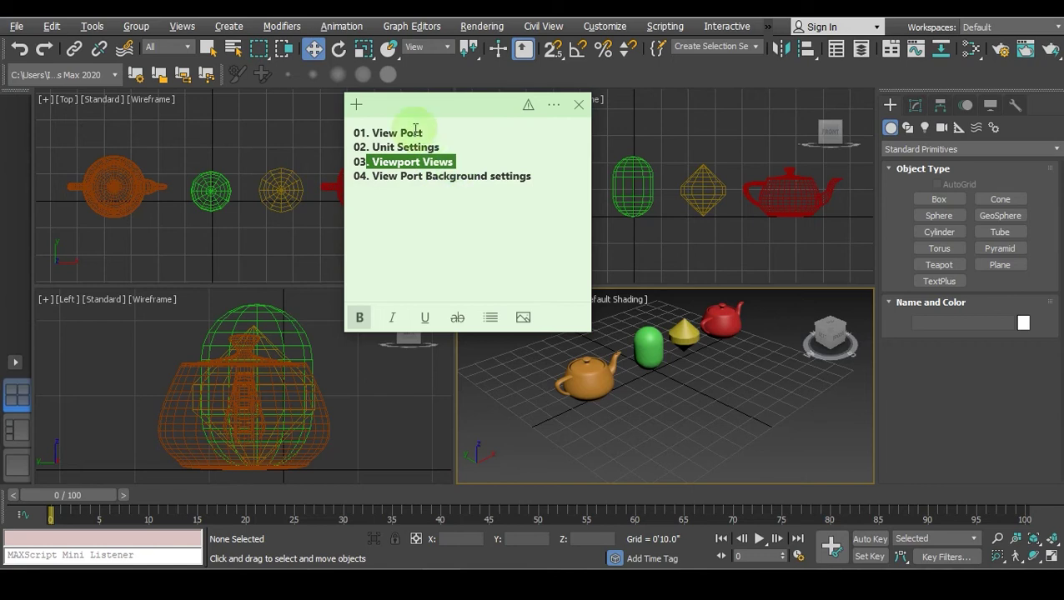
pyautogui.moveTo(372, 133); pyautogui.dragTo(423, 132)
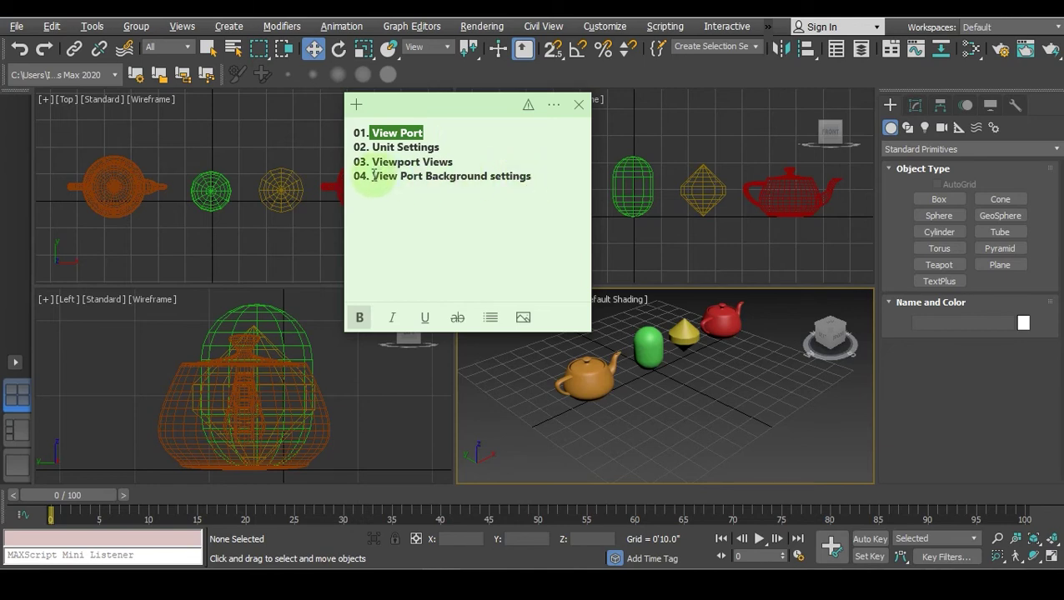
pyautogui.moveTo(373, 176); pyautogui.dragTo(535, 176)
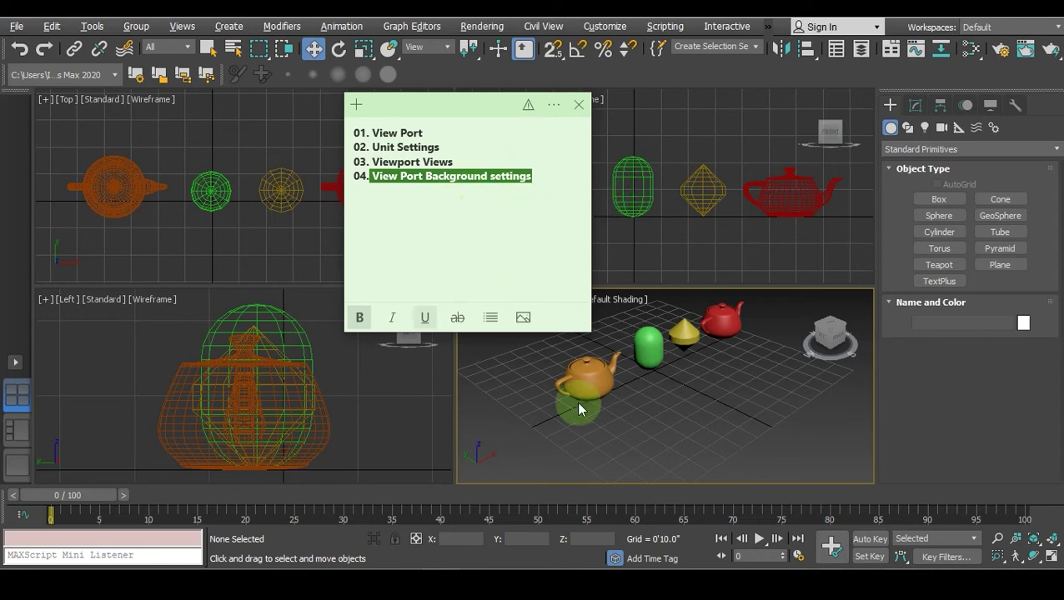
# Activate the Perspective, Front, Top and Left viewports in turn to examine how each shows the scene
pyautogui.click(645, 399)
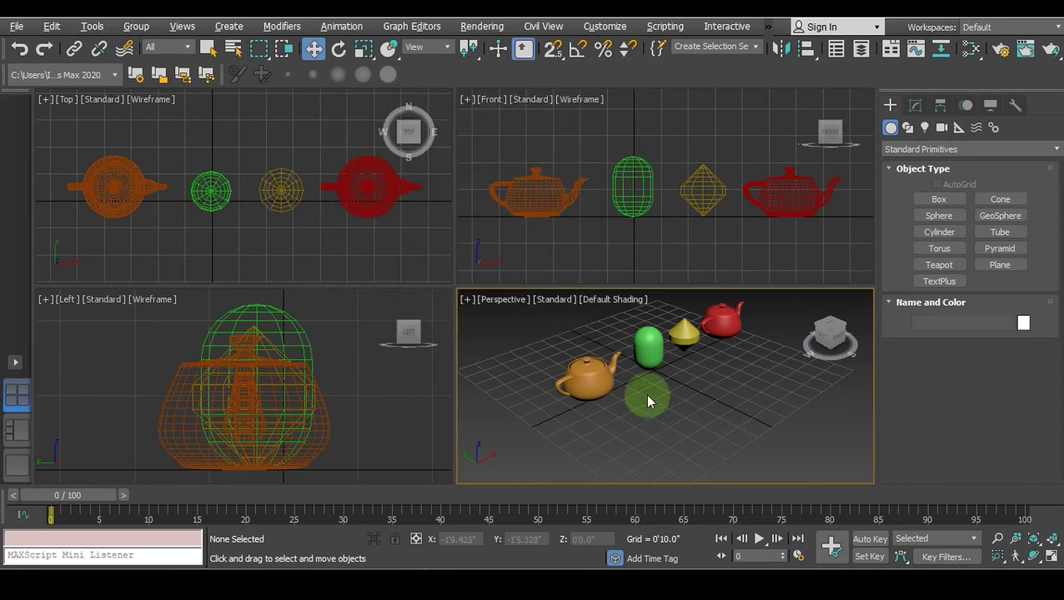
pyautogui.click(570, 239)
pyautogui.click(393, 238)
pyautogui.click(338, 349)
pyautogui.click(559, 402)
pyautogui.click(552, 258)
pyautogui.click(407, 250)
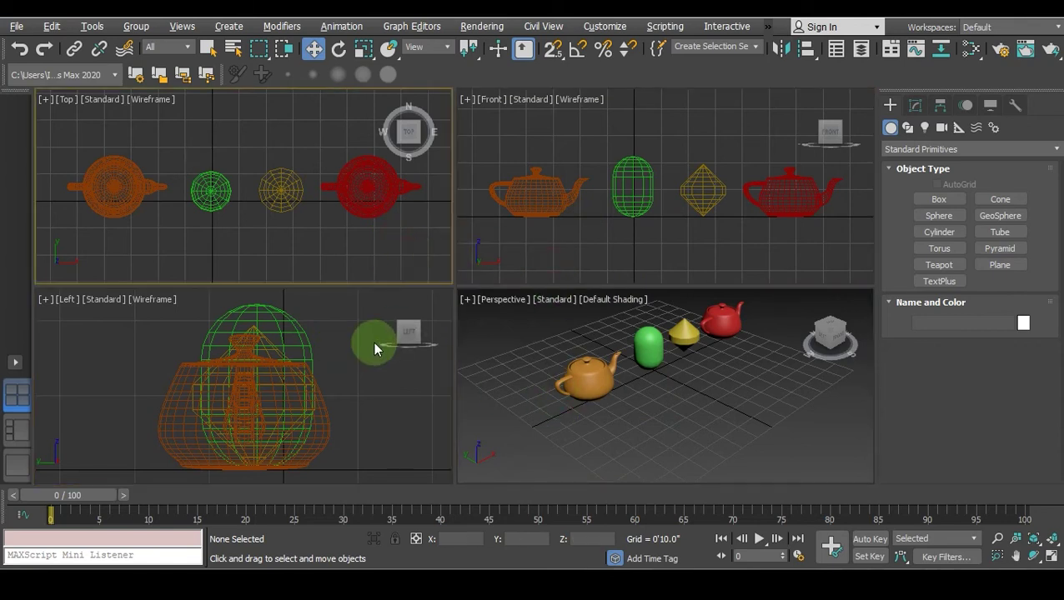
pyautogui.click(363, 354)
pyautogui.click(584, 405)
pyautogui.click(661, 264)
pyautogui.click(407, 225)
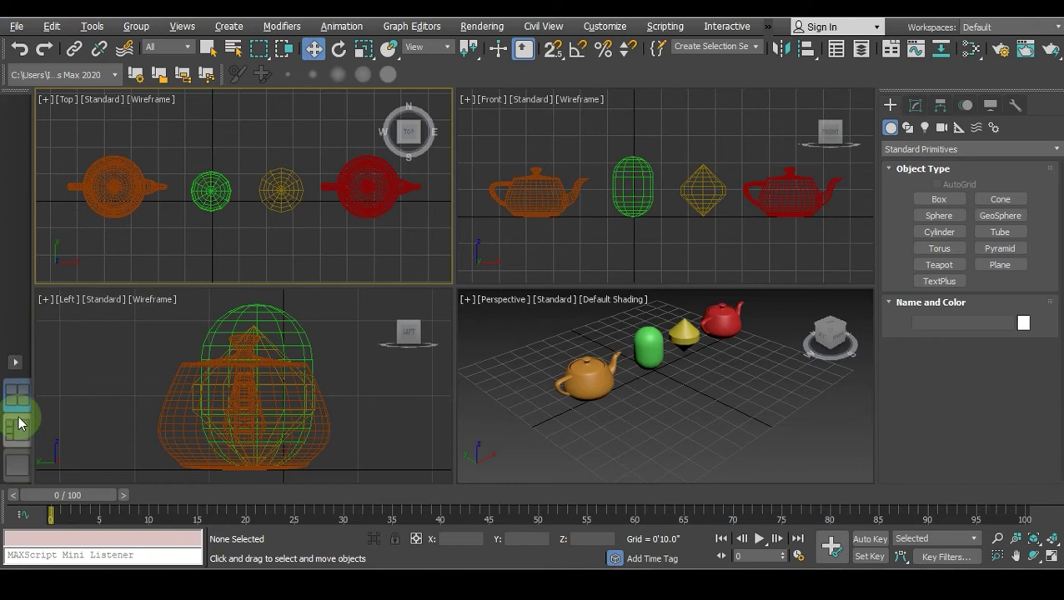
# Look over the available standard viewport layouts and cycle through the four current viewports again
pyautogui.click(17, 364)
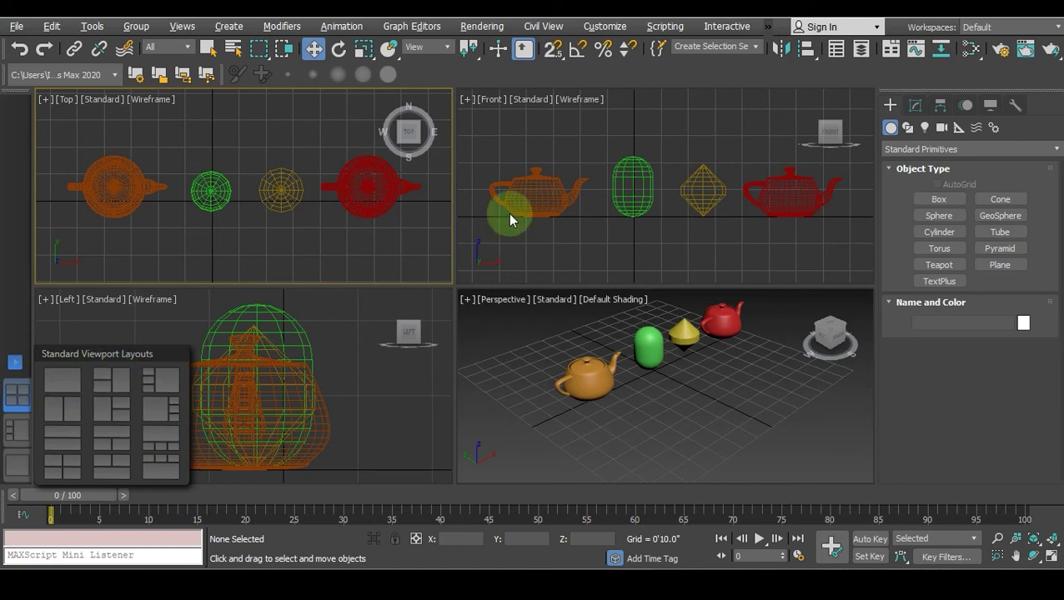
pyautogui.click(575, 247)
pyautogui.click(546, 399)
pyautogui.click(411, 401)
pyautogui.click(348, 244)
pyautogui.click(527, 268)
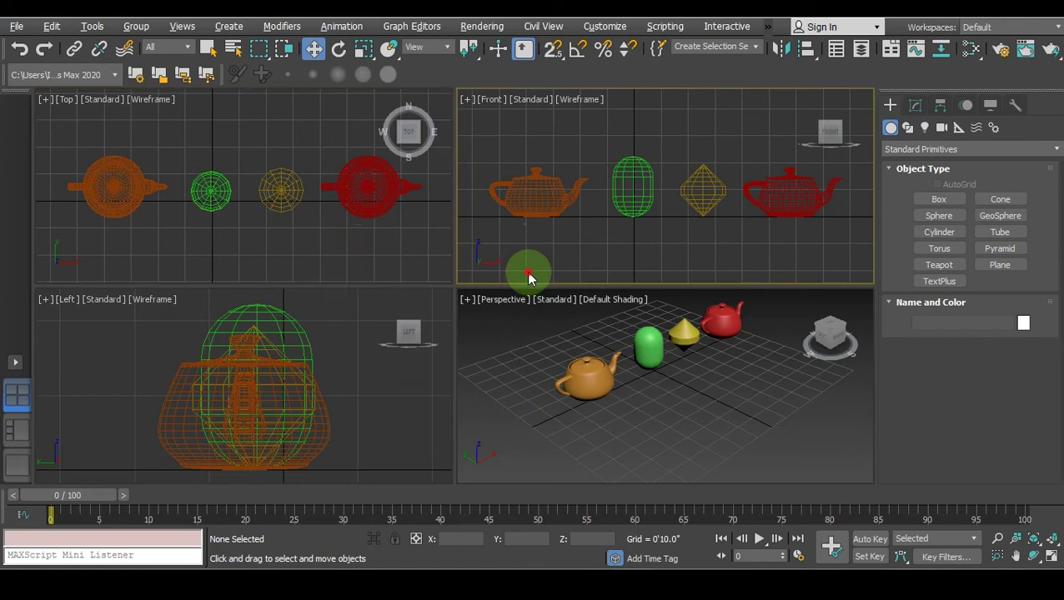
pyautogui.click(509, 399)
pyautogui.click(387, 398)
pyautogui.click(141, 278)
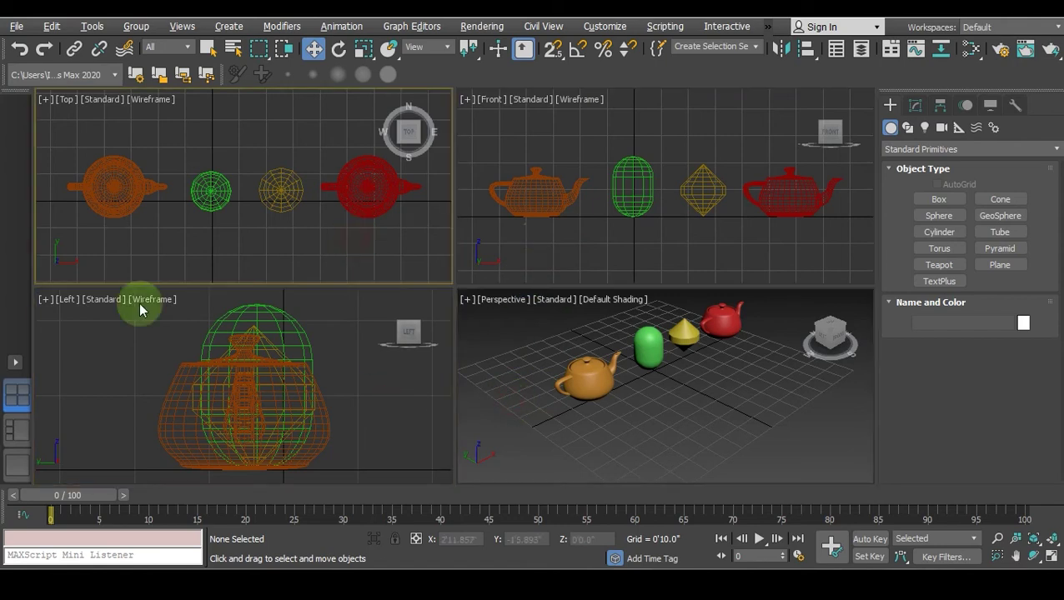
# Add three viewport layouts: three stacked views beside a large one, two side-by-side views, and one tall view beside two stacked views
pyautogui.click(15, 364)
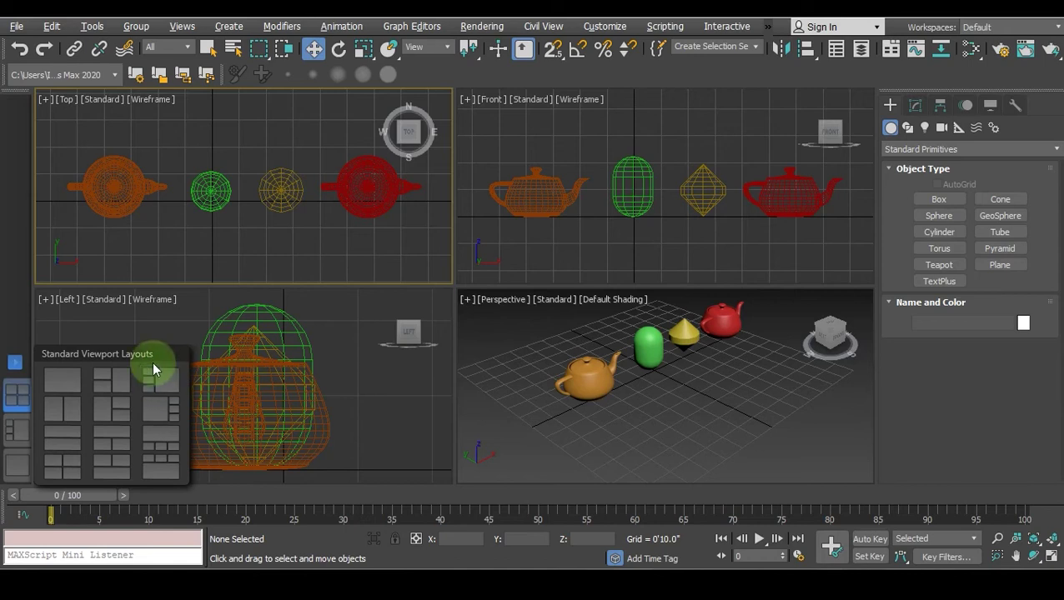
pyautogui.click(161, 381)
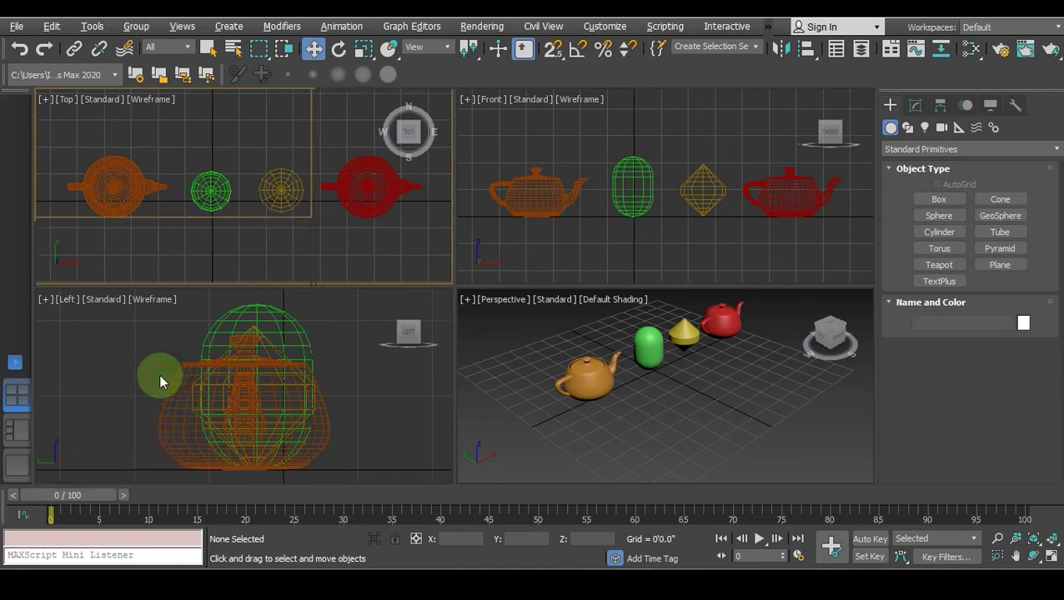
pyautogui.click(15, 329)
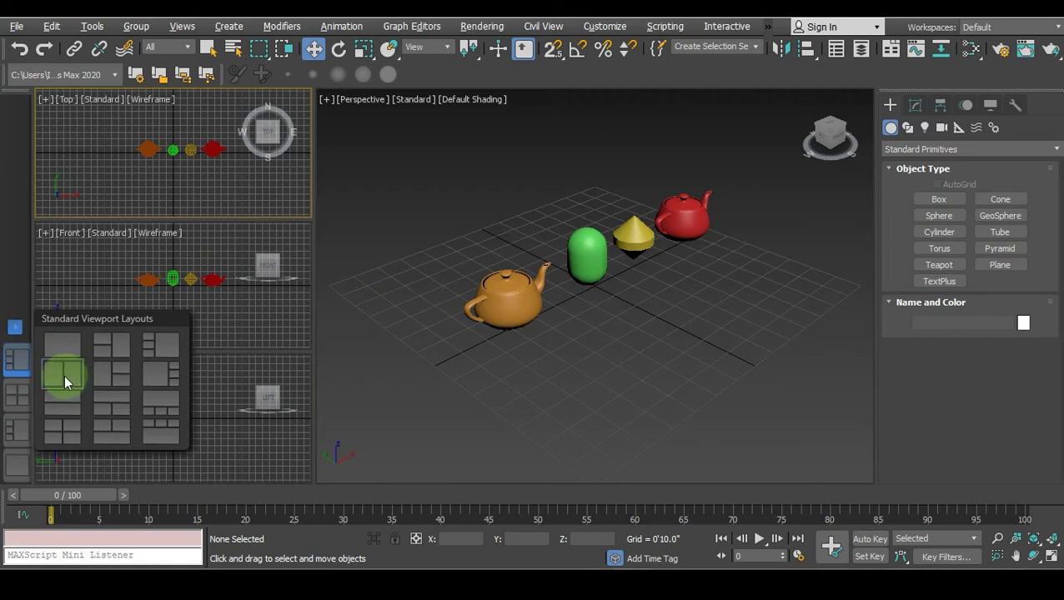
pyautogui.click(71, 376)
pyautogui.click(16, 294)
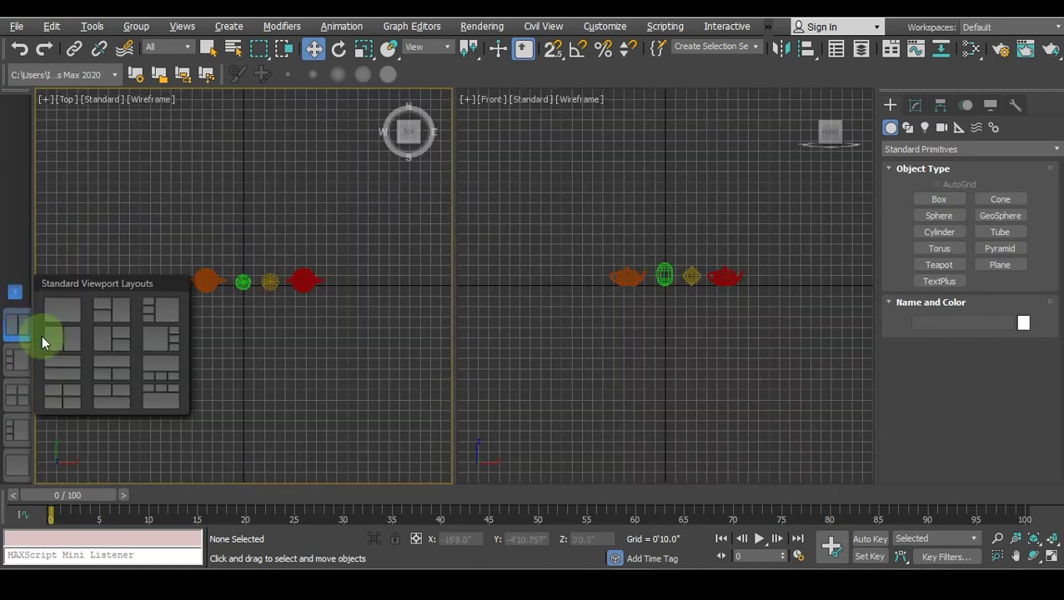
pyautogui.click(111, 337)
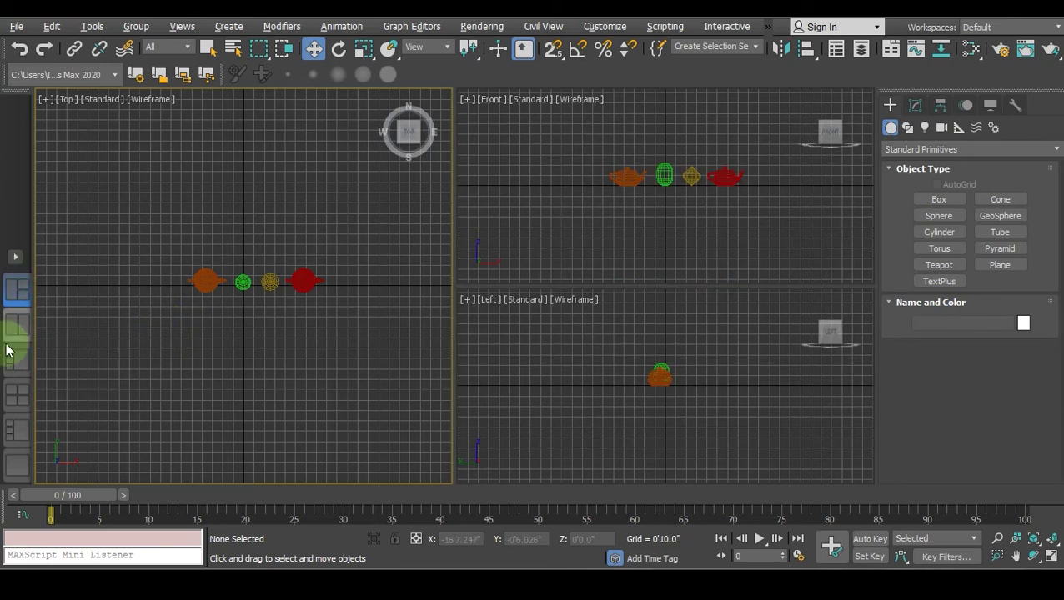
pyautogui.click(127, 335)
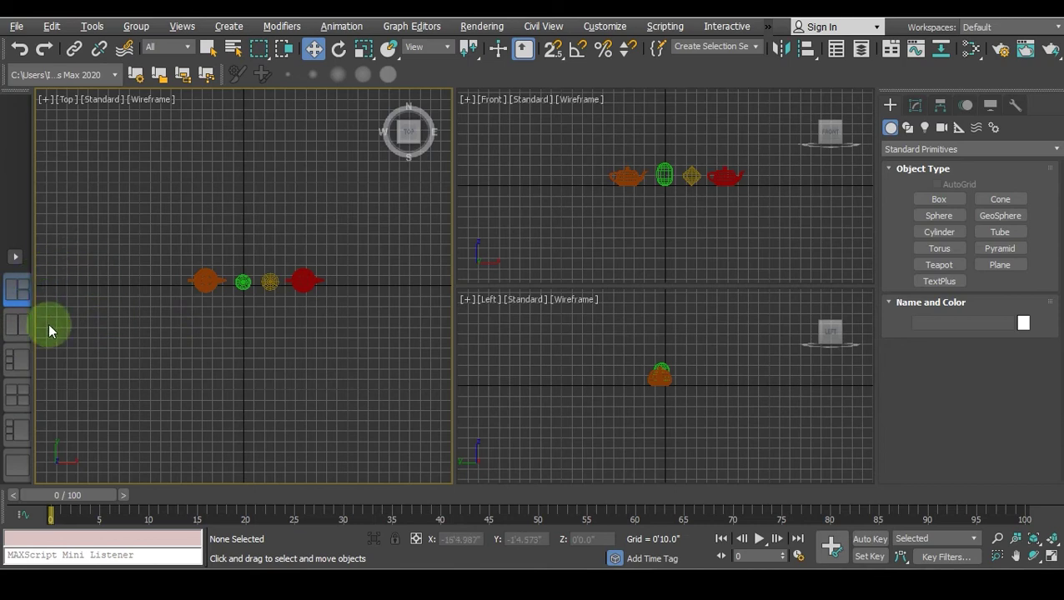
# Switch between the saved viewport layouts to compare their arrangements
pyautogui.click(22, 327)
pyautogui.click(24, 358)
pyautogui.click(19, 397)
pyautogui.click(20, 367)
# Undock the viewport layout tabs bar into the Perspective view and close it
pyautogui.click(22, 107)
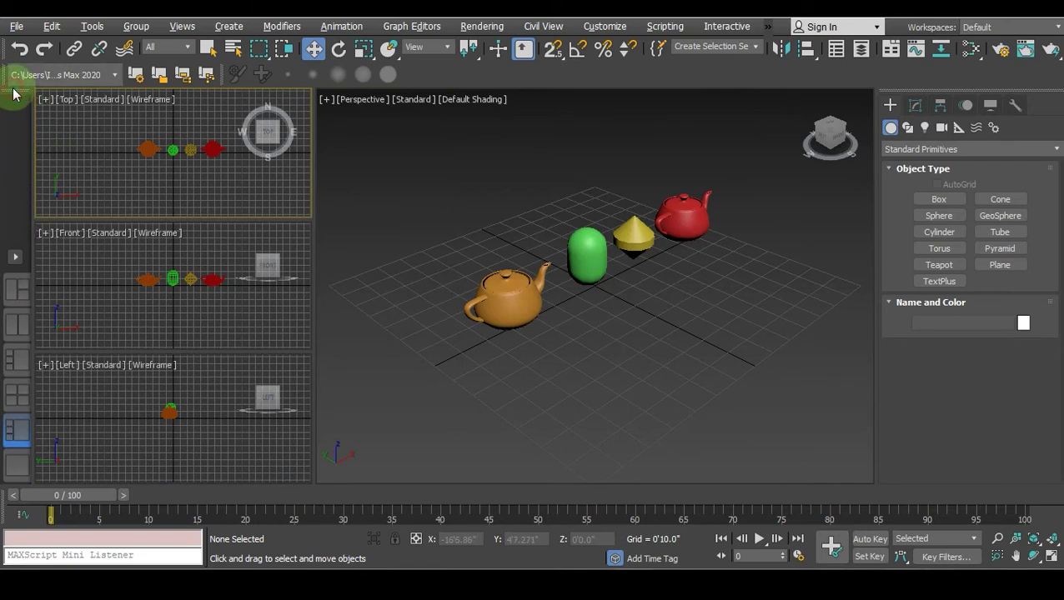
pyautogui.click(12, 95)
pyautogui.moveTo(18, 101); pyautogui.dragTo(406, 118)
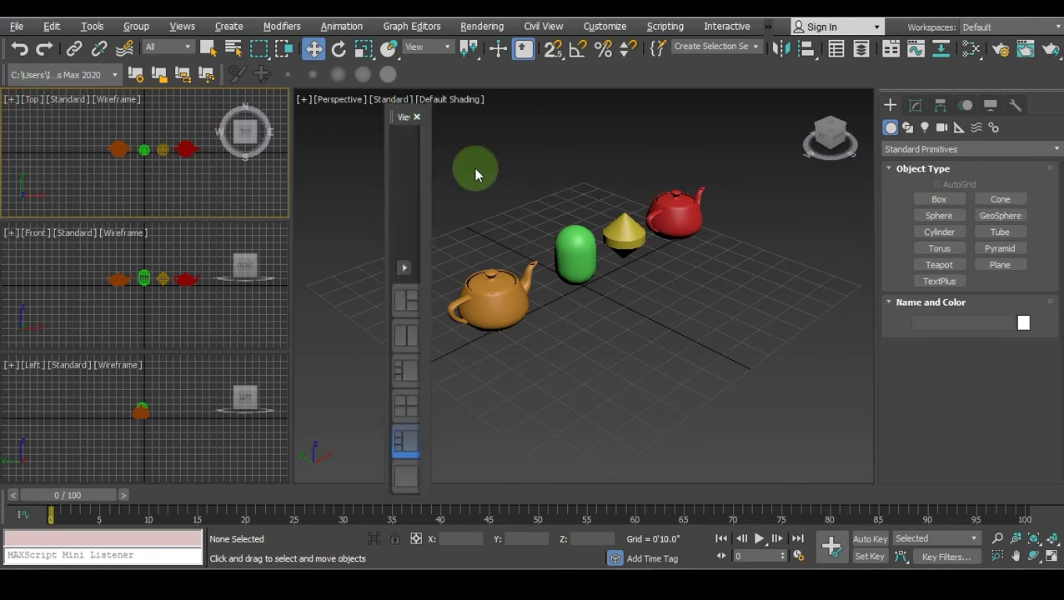
pyautogui.click(416, 119)
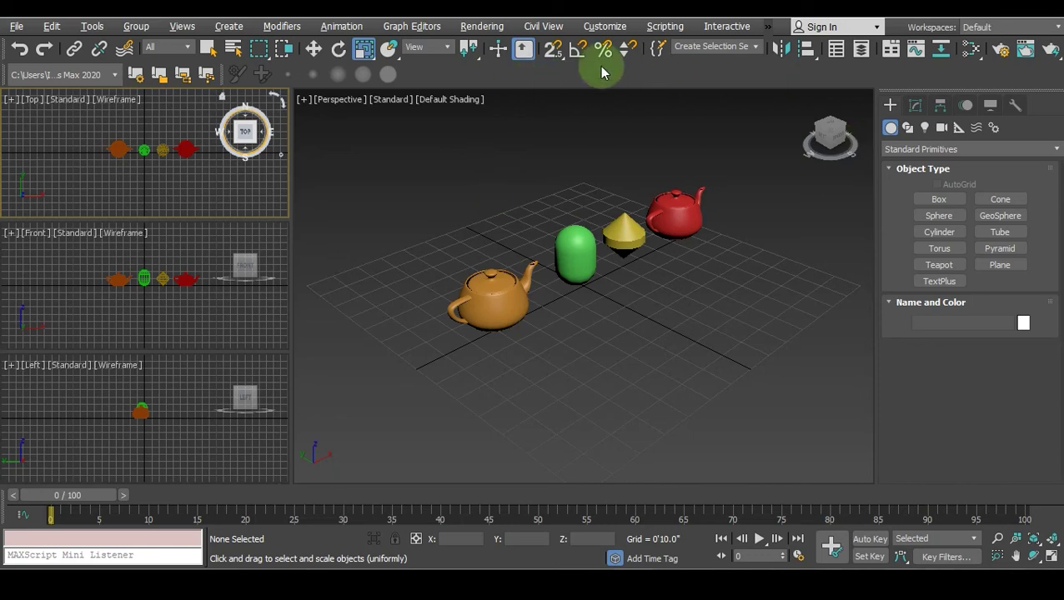
# Show the Viewport Layout Tabs bar again and dock it back along the side of the viewports
pyautogui.rightClick(656, 75)
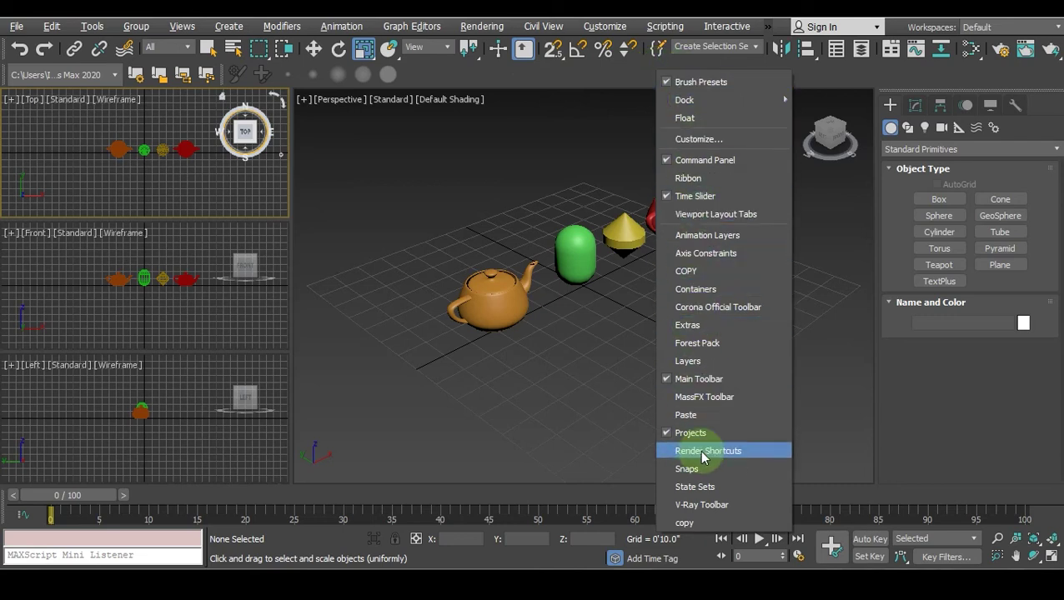
pyautogui.moveTo(722, 103)
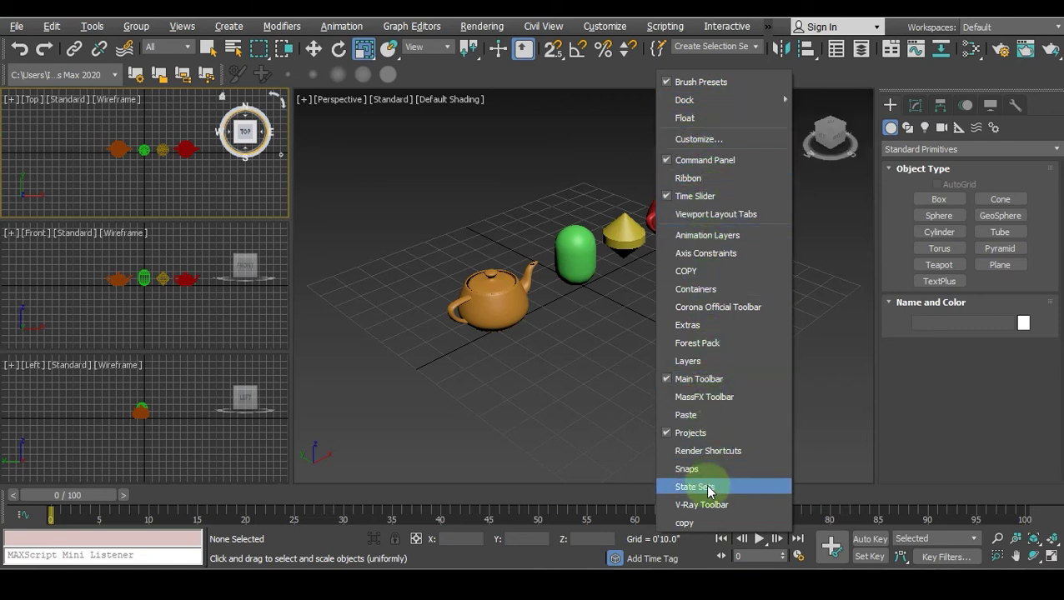
pyautogui.click(682, 219)
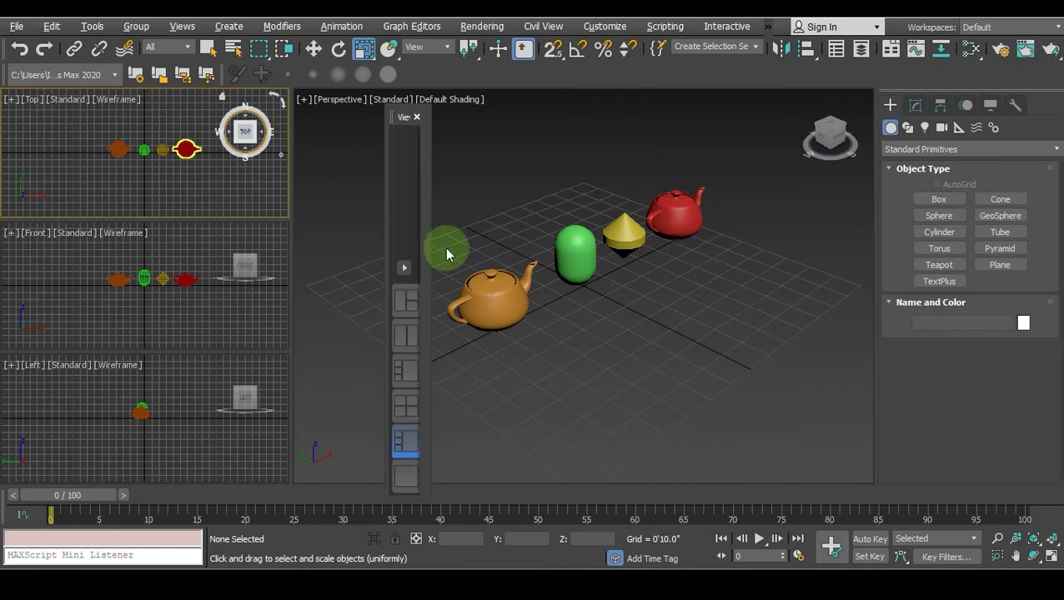
pyautogui.moveTo(406, 121); pyautogui.dragTo(11, 113)
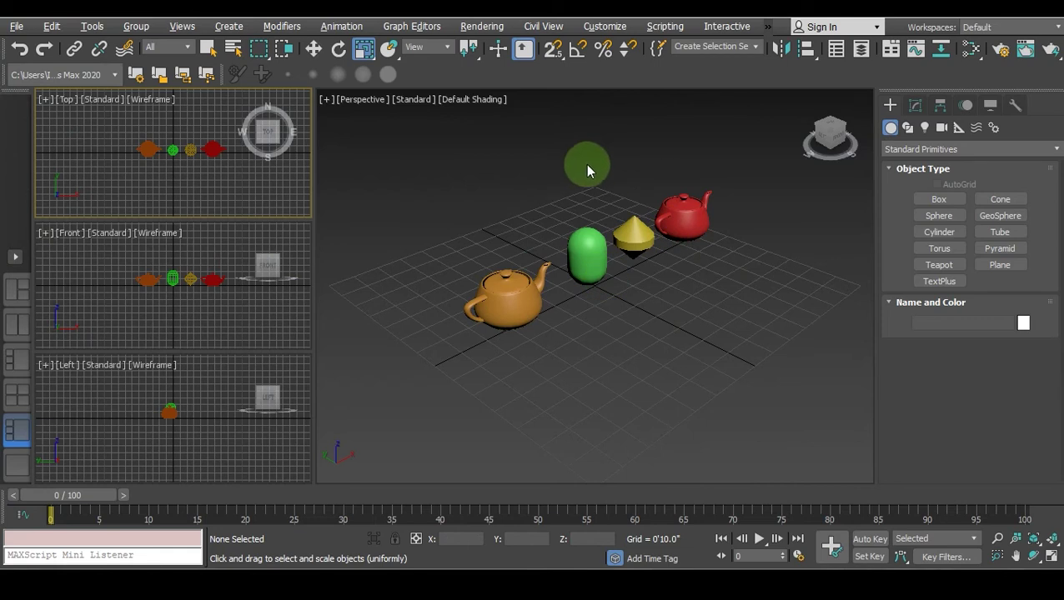
# Switch to the layout with four equal viewports, activate Perspective and maximize it
pyautogui.click(249, 346)
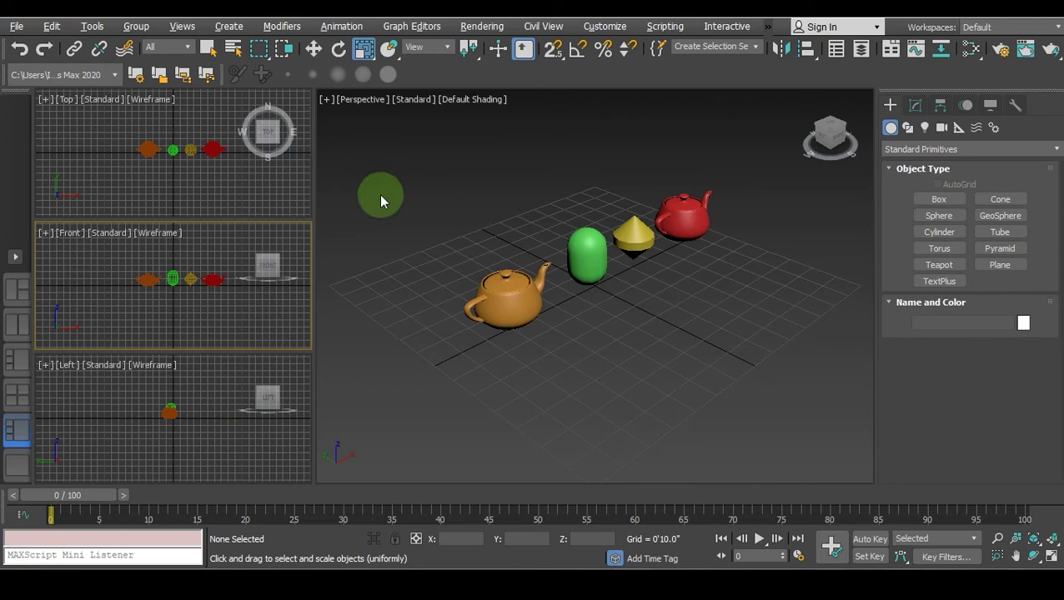
pyautogui.click(23, 399)
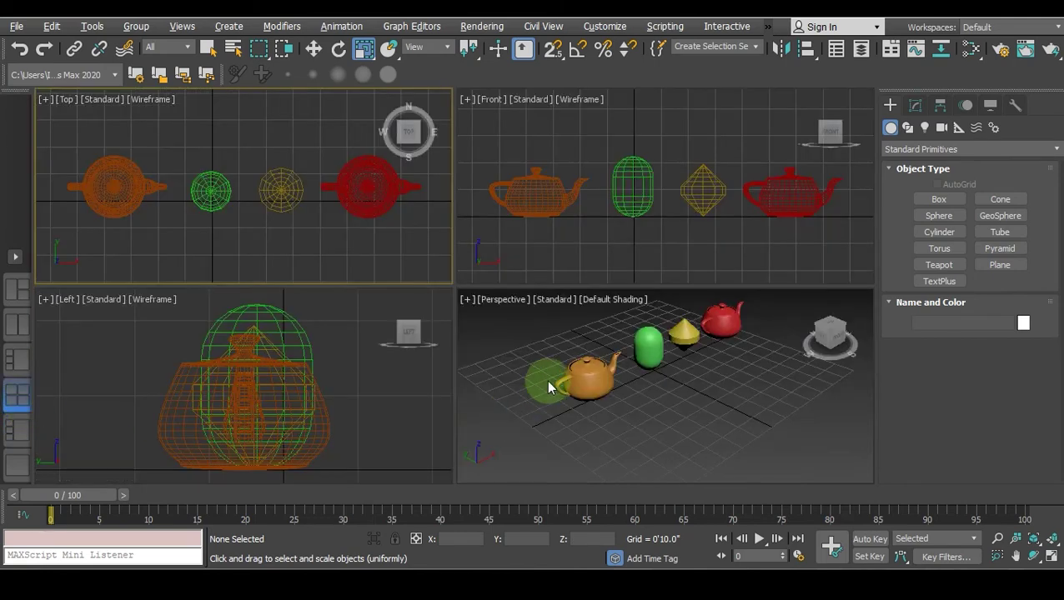
pyautogui.click(540, 256)
pyautogui.click(370, 245)
pyautogui.click(393, 399)
pyautogui.click(734, 403)
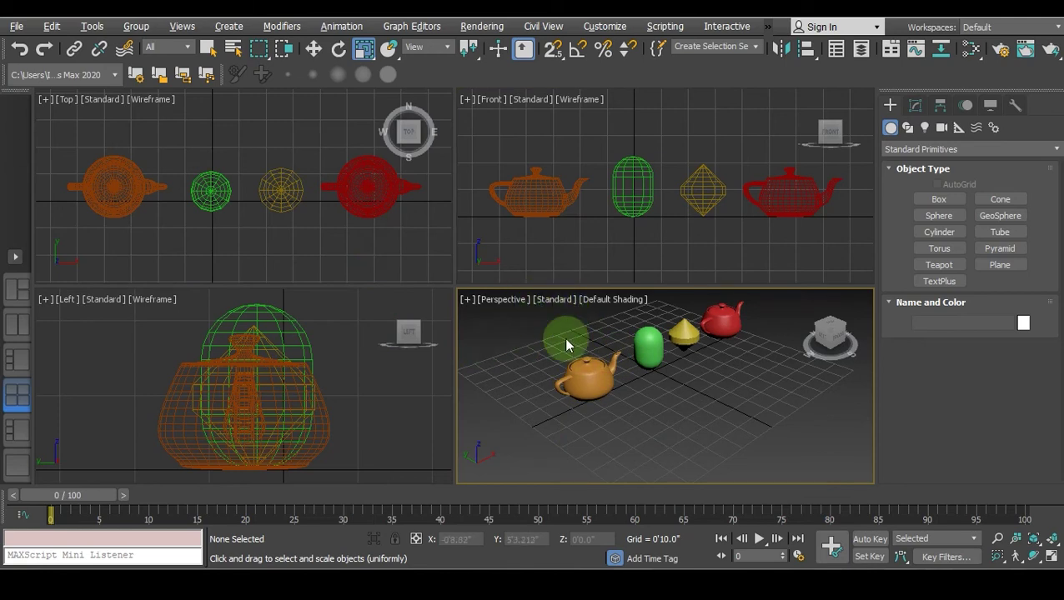
pyautogui.hotkey('alt', 'w')
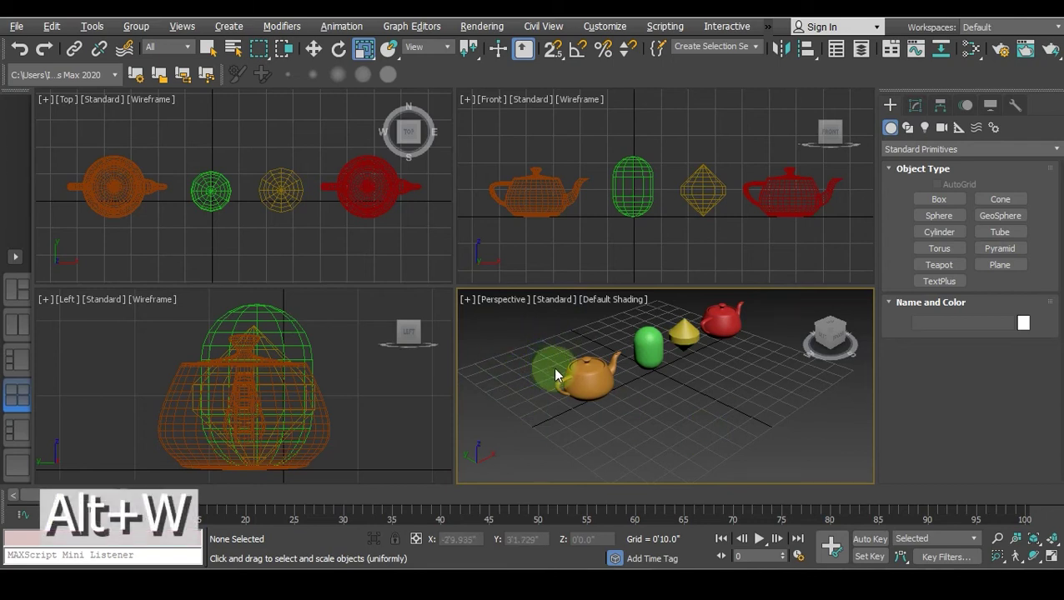
pyautogui.hotkey('alt', 'w')
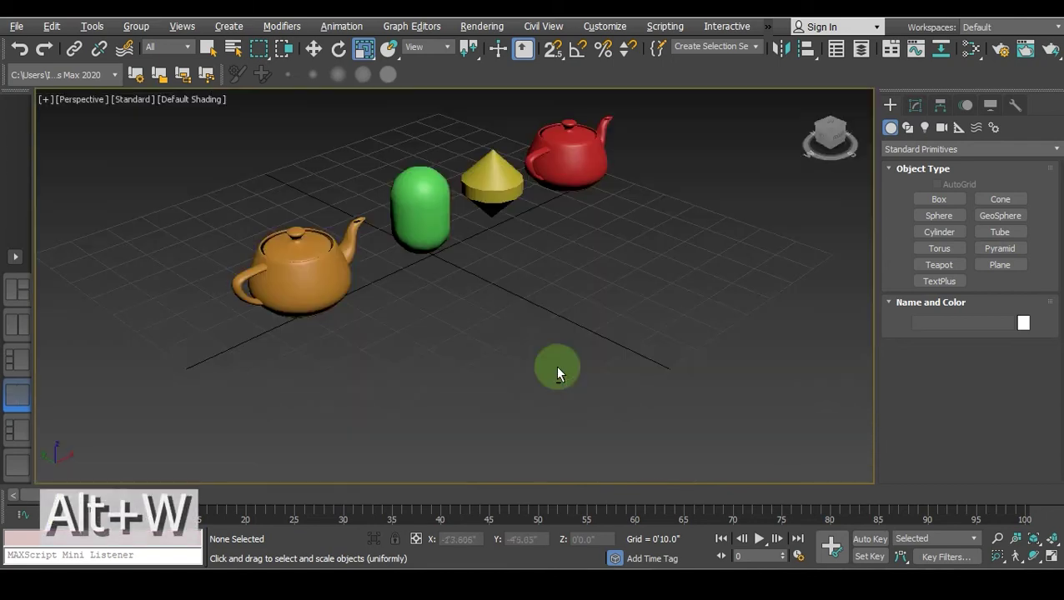
# Try the High Quality and Standard display presets on the Perspective viewport and leave it set to Performance
pyautogui.click(132, 99)
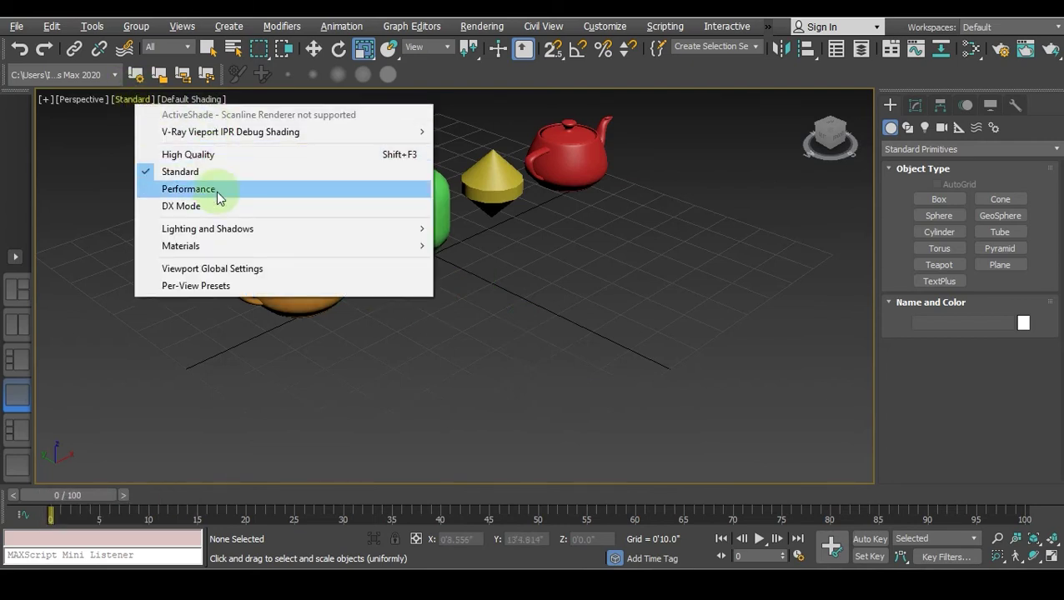
pyautogui.click(196, 155)
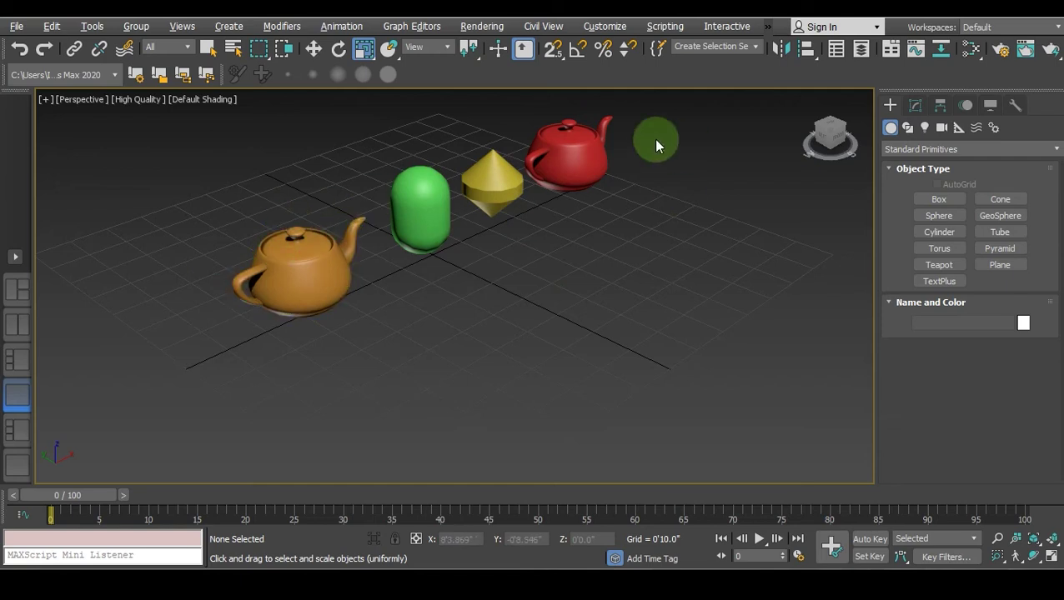
pyautogui.click(140, 99)
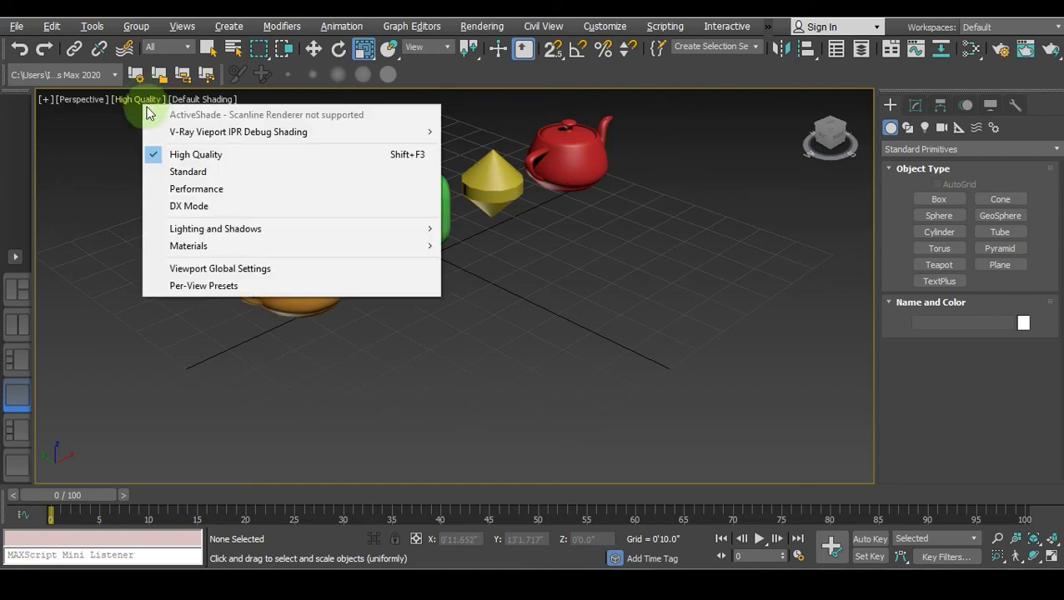
pyautogui.click(178, 173)
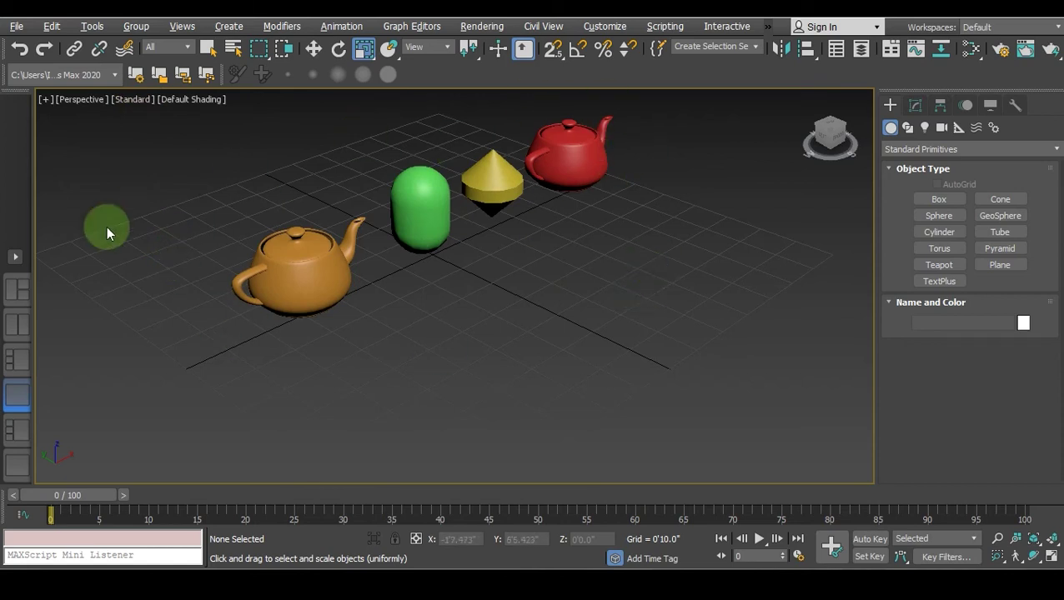
pyautogui.click(140, 99)
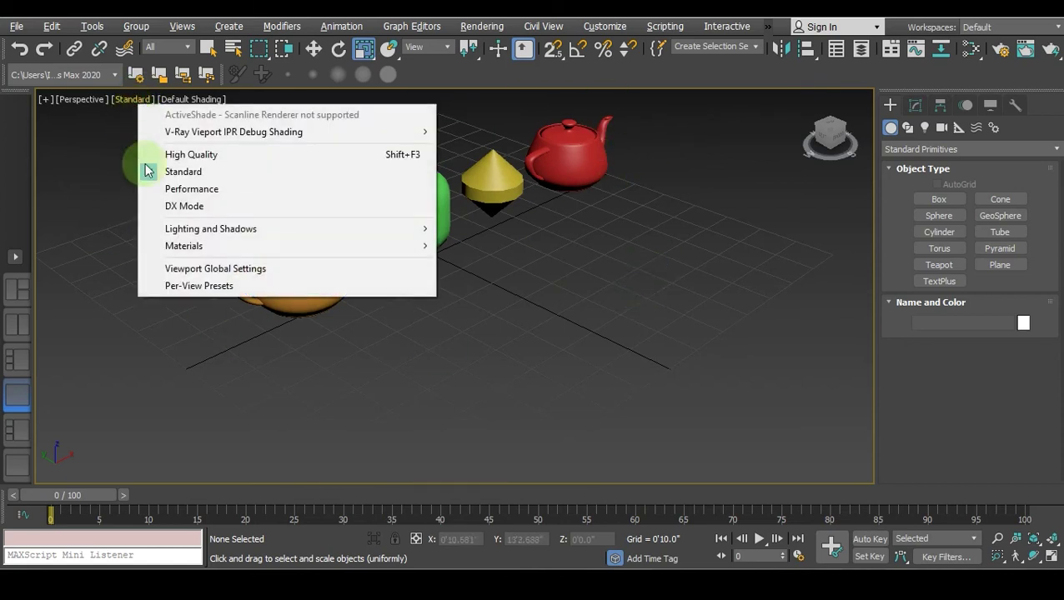
pyautogui.click(176, 189)
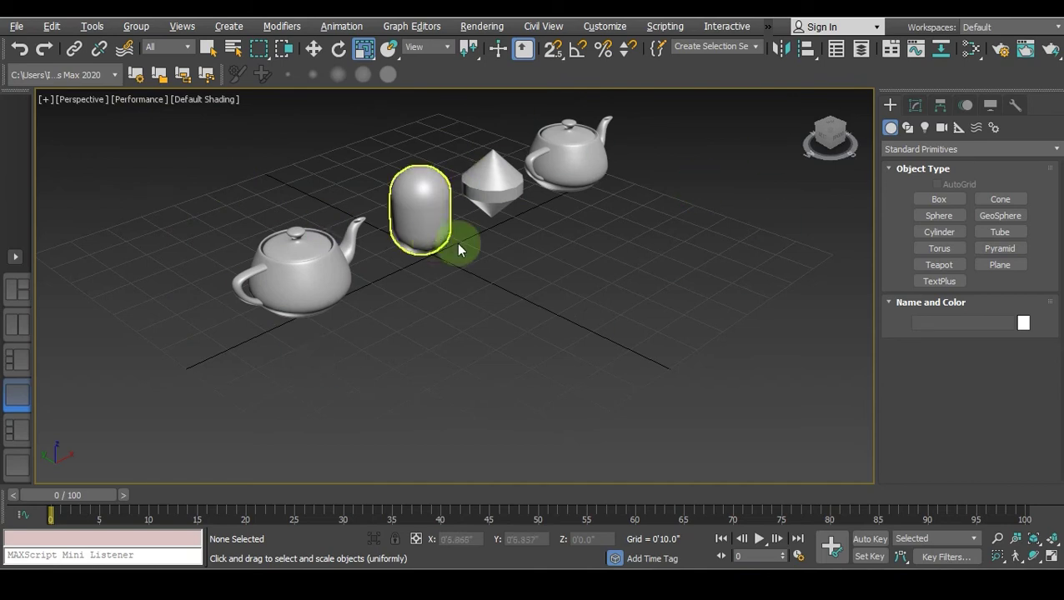
# Try the DX Mode preset on the Perspective viewport, inspect the orange teapot up close and set the preset to Standard
pyautogui.click(137, 103)
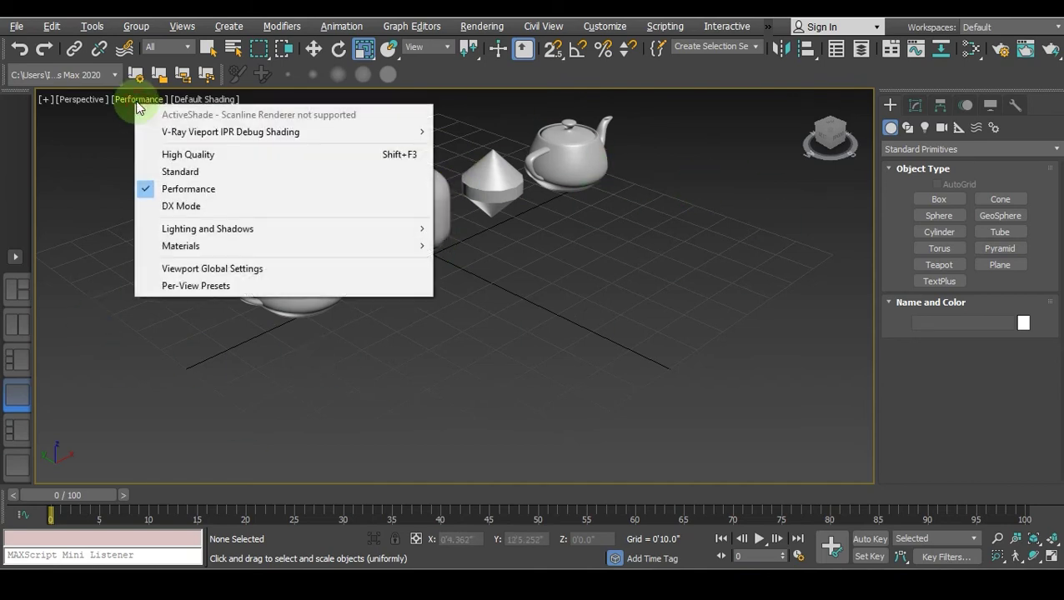
pyautogui.click(173, 205)
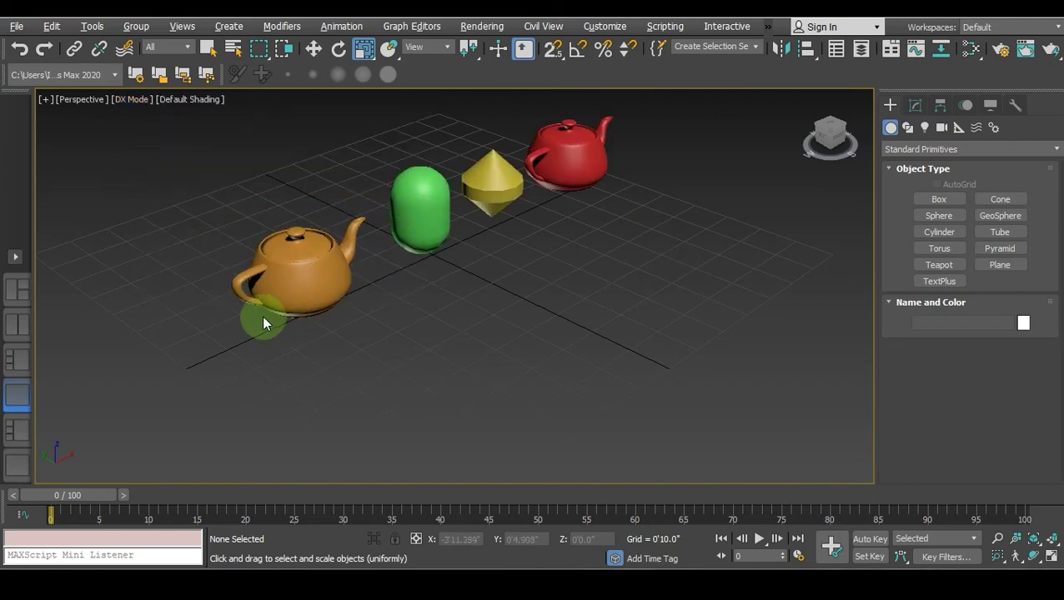
pyautogui.scroll(5, 250, 310)
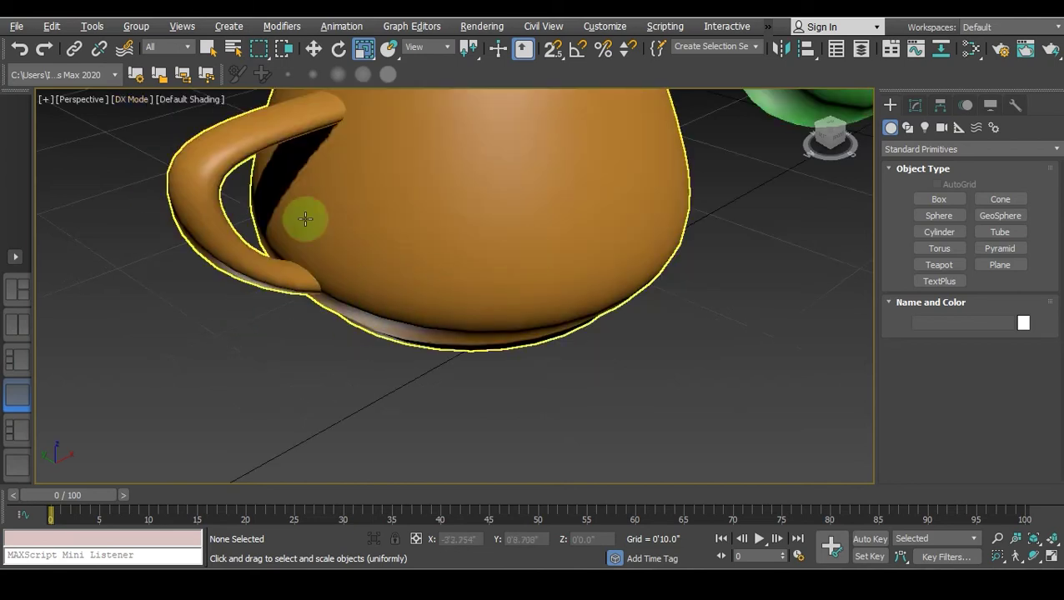
pyautogui.click(131, 99)
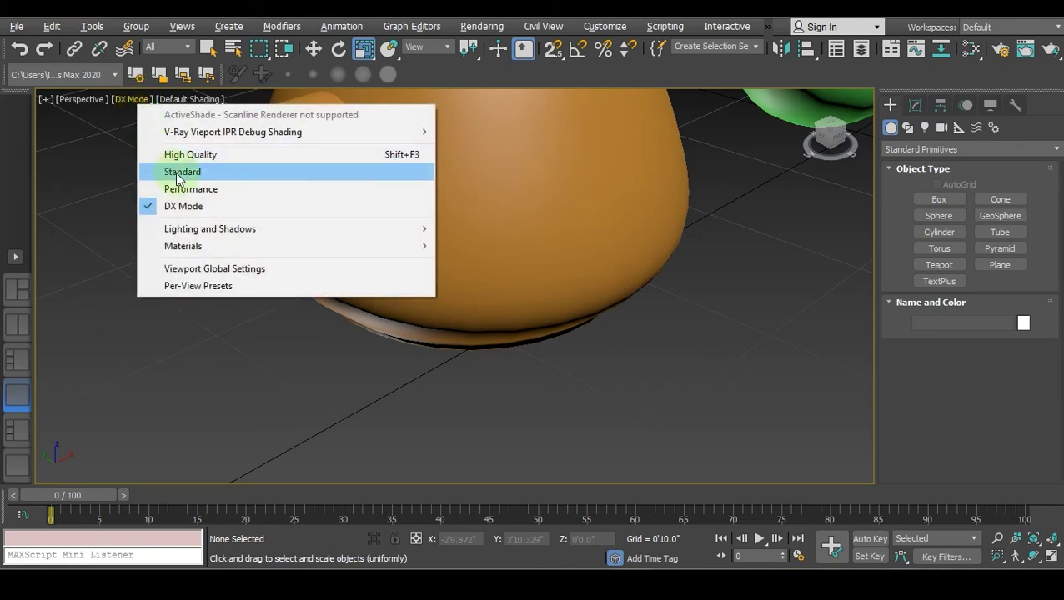
pyautogui.click(297, 382)
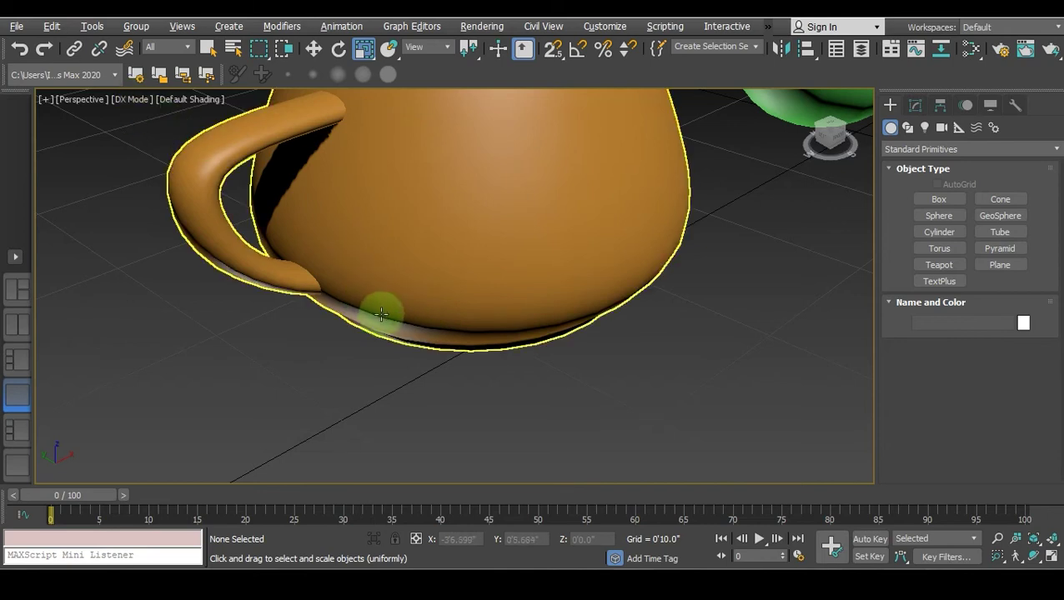
pyautogui.click(137, 99)
pyautogui.click(178, 171)
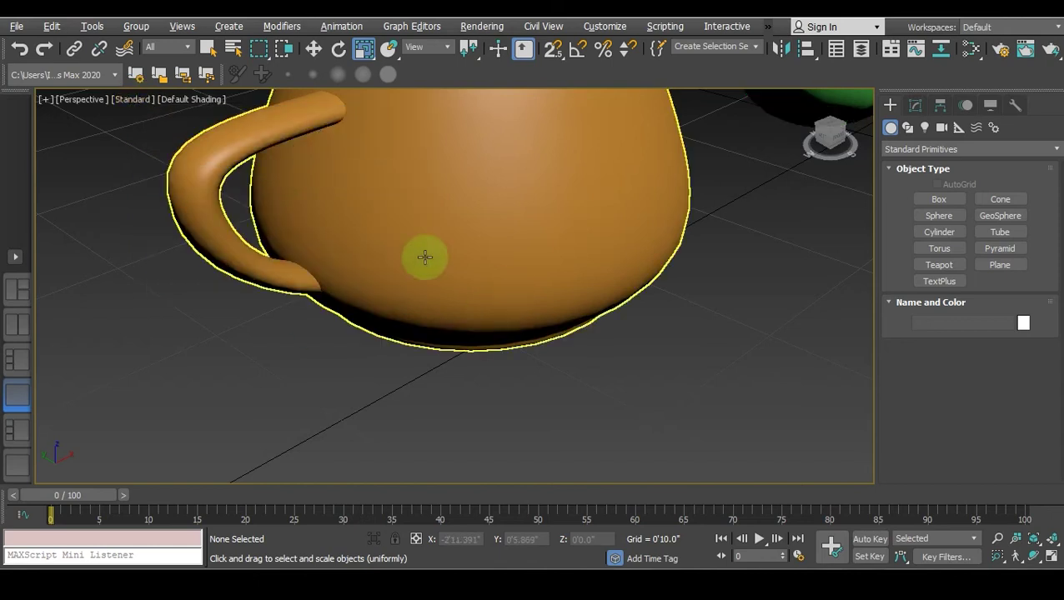
pyautogui.scroll(-5, 434, 287)
pyautogui.moveTo(478, 267); pyautogui.dragTo(400, 342, button='middle')
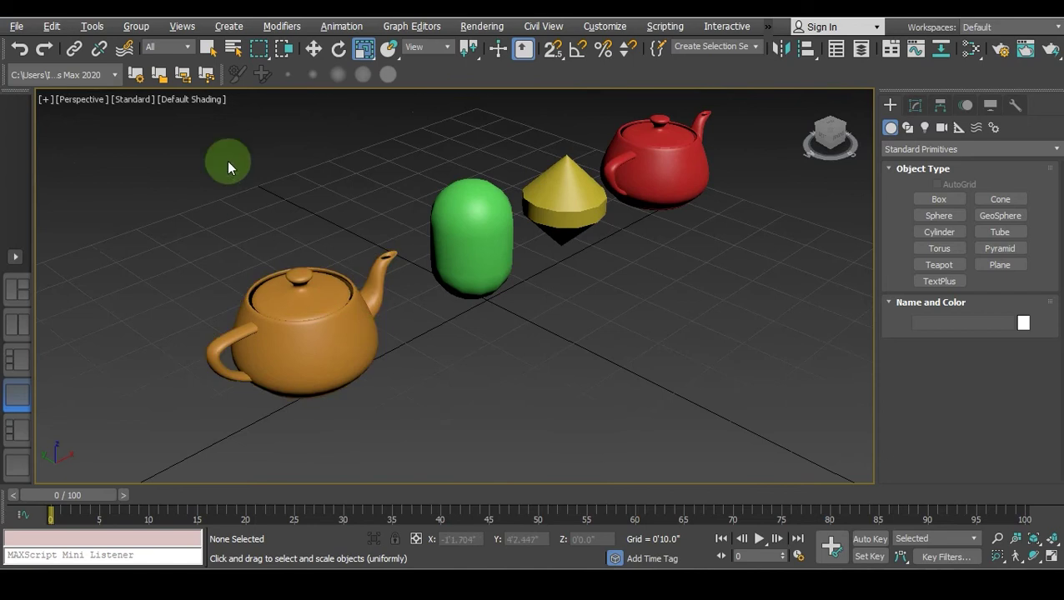
# Set the shading mode of the Perspective viewport to Facets
pyautogui.click(131, 99)
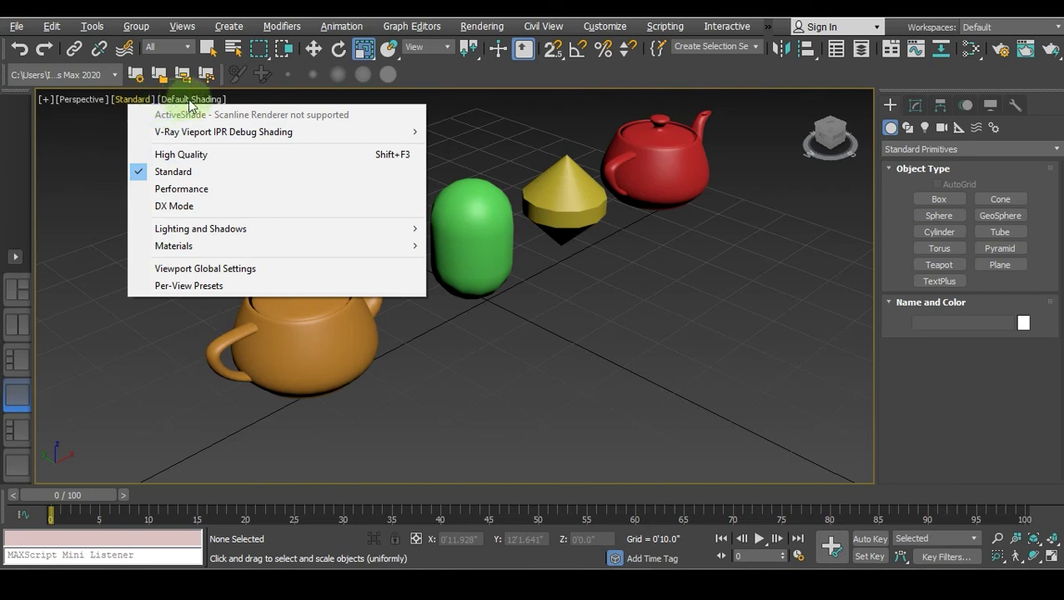
pyautogui.click(168, 100)
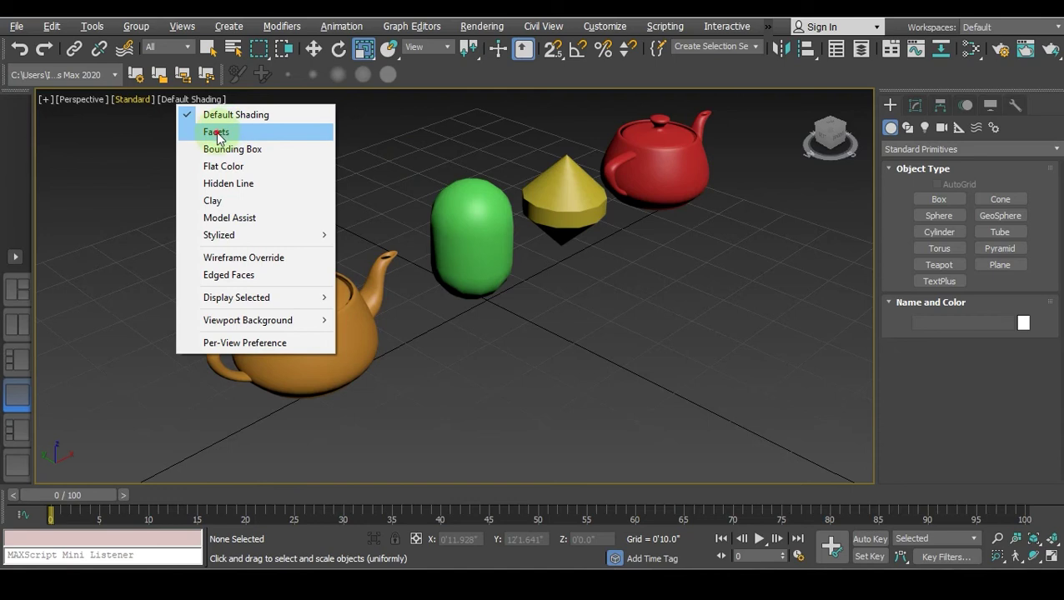
pyautogui.click(216, 134)
# Examine the faceted surfaces of the green capsule and the orange teapot up close, ending with all four objects in view
pyautogui.scroll(6, 467, 218)
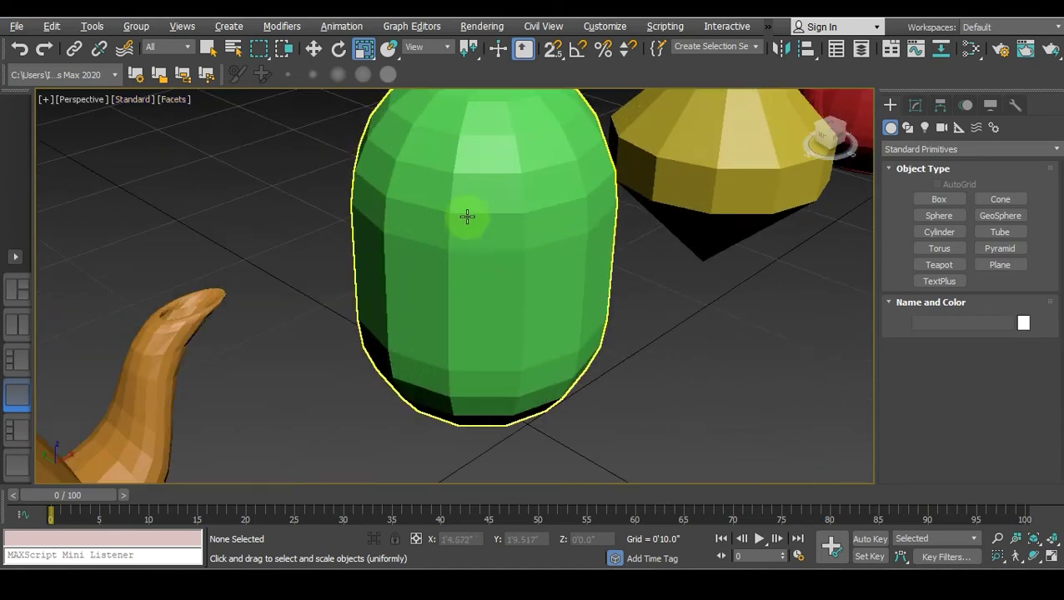
pyautogui.scroll(2, 445, 190)
pyautogui.scroll(-5, 441, 188)
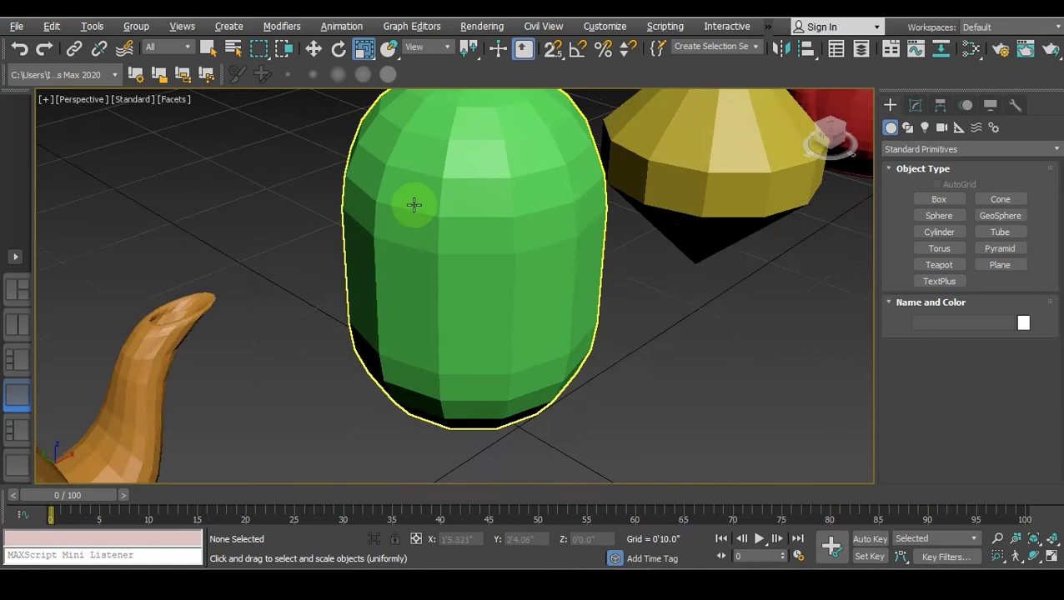
pyautogui.moveTo(414, 205); pyautogui.dragTo(524, 182, button='middle')
pyautogui.scroll(5, 448, 221)
pyautogui.scroll(-4, 361, 259)
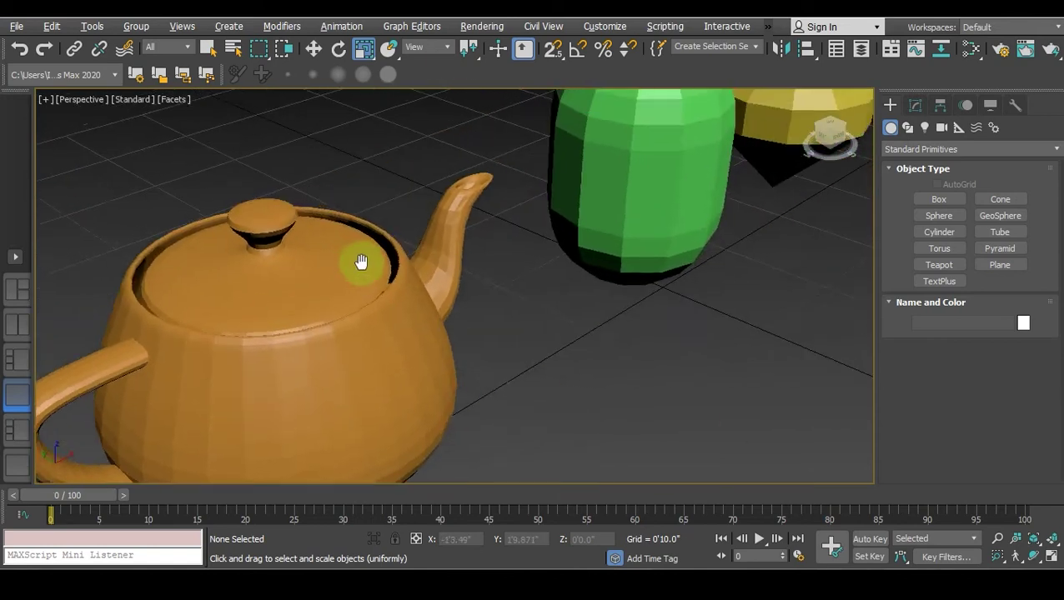
pyautogui.scroll(-2, 373, 268)
pyautogui.moveTo(520, 248); pyautogui.dragTo(421, 281, button='middle')
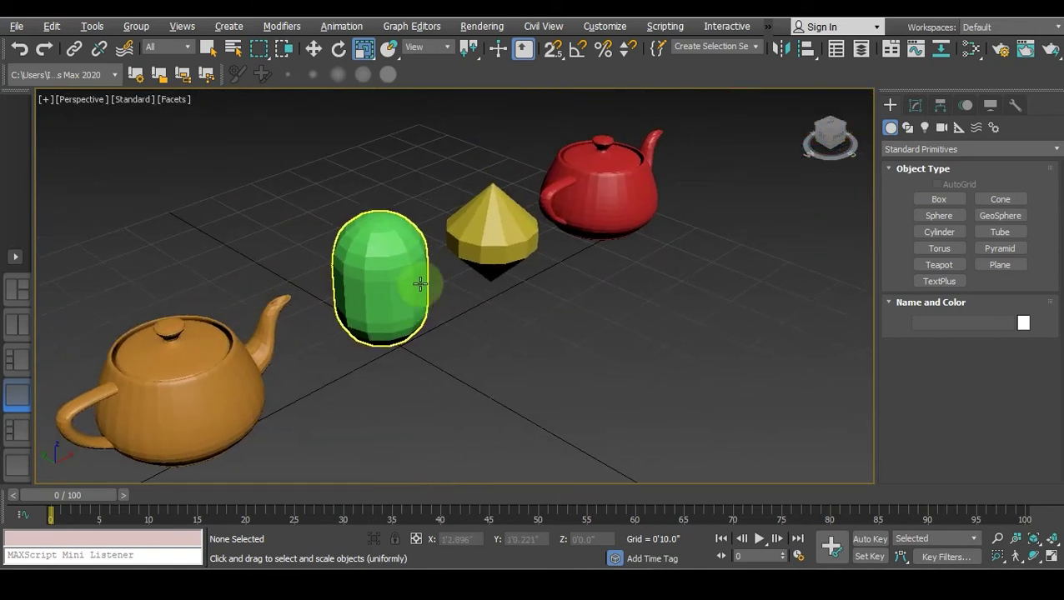
pyautogui.moveTo(213, 194); pyautogui.dragTo(230, 152, button='middle')
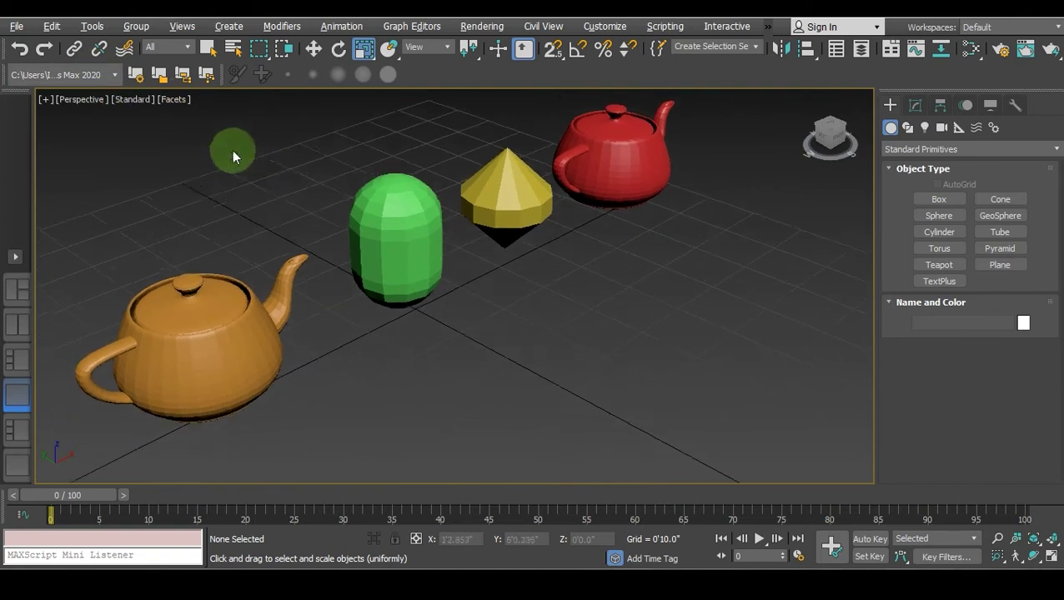
# Set the Perspective viewport's shading to Bounding Box and turn the view to look straight down on the objects
pyautogui.click(176, 101)
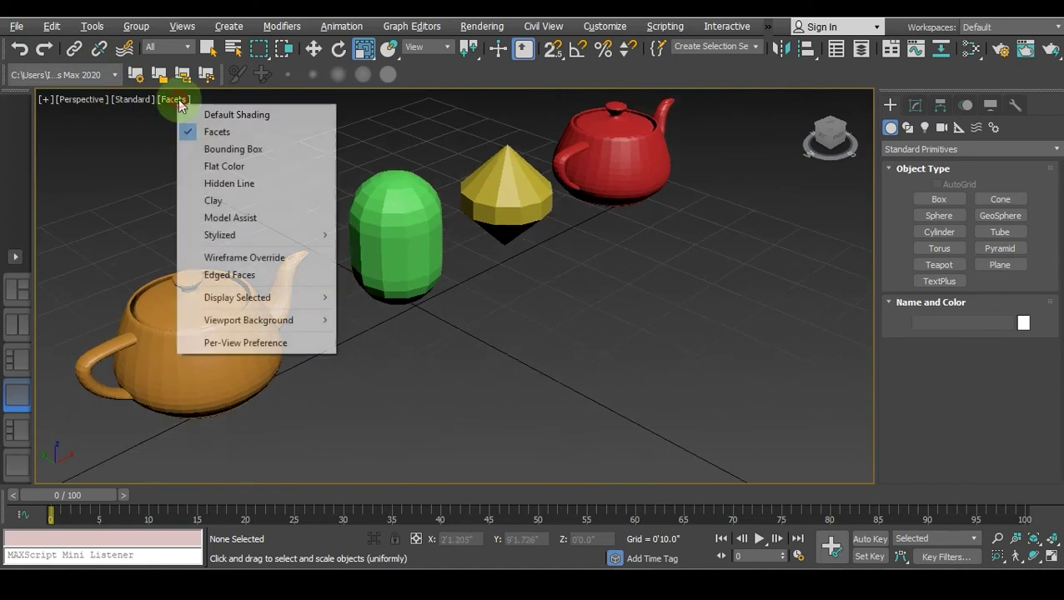
pyautogui.click(232, 154)
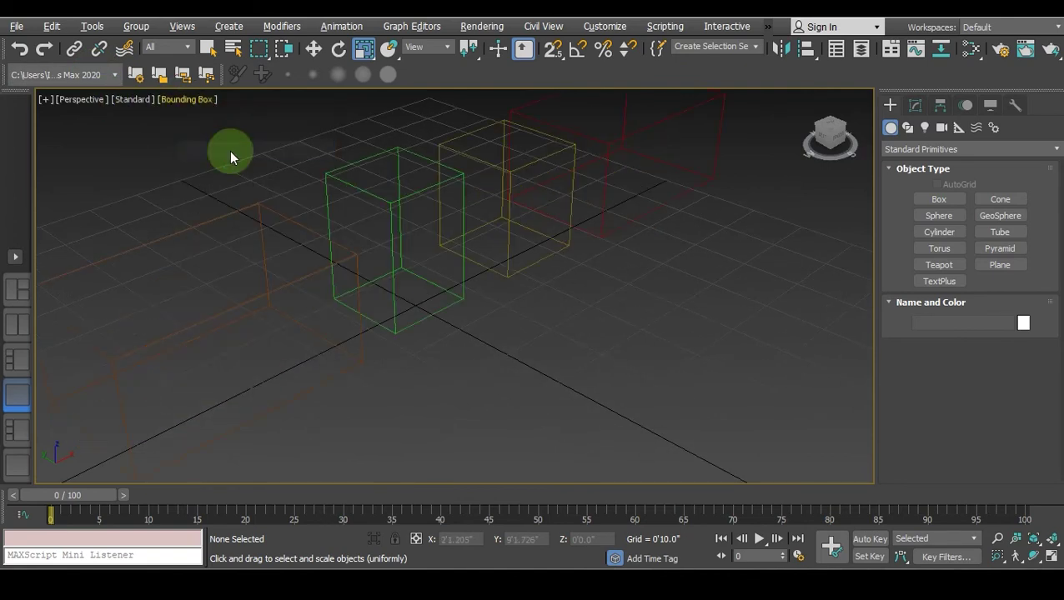
pyautogui.scroll(-3, 279, 208)
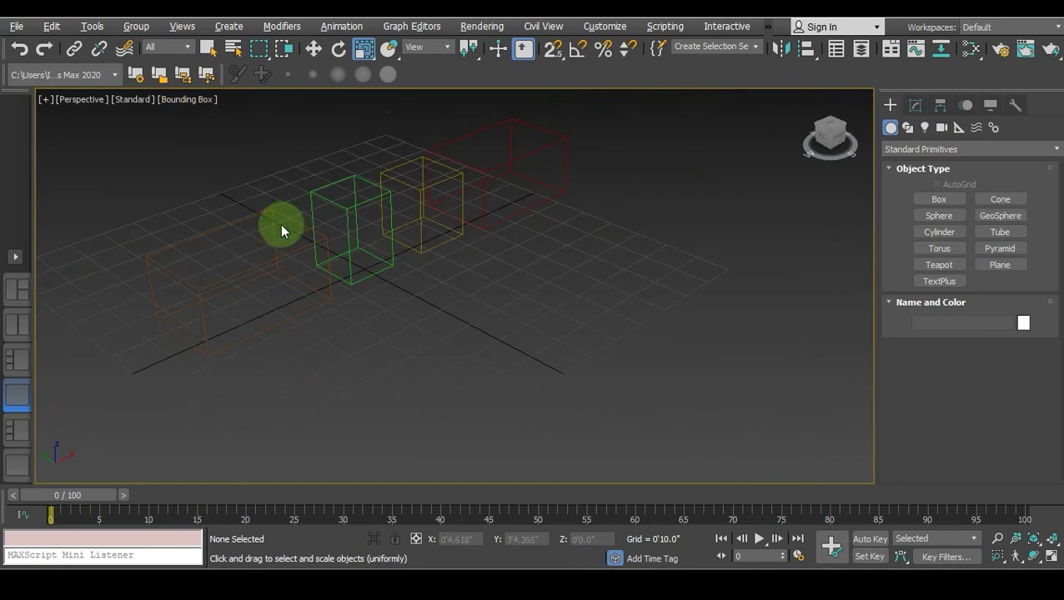
pyautogui.click(833, 127)
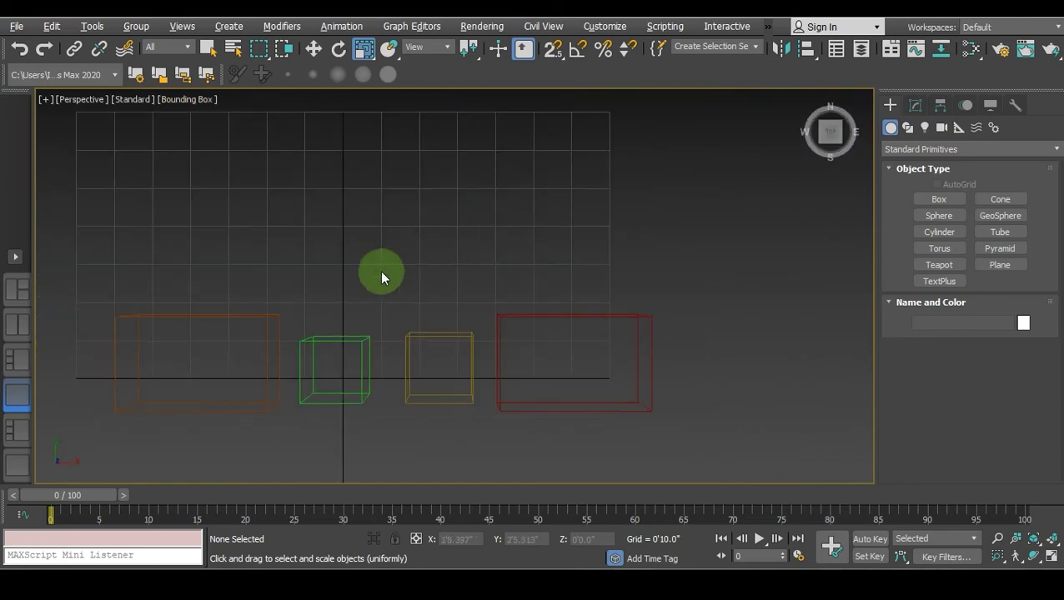
# Switch the viewport to the Top view and display its objects as Bounding Box
pyautogui.press('t')
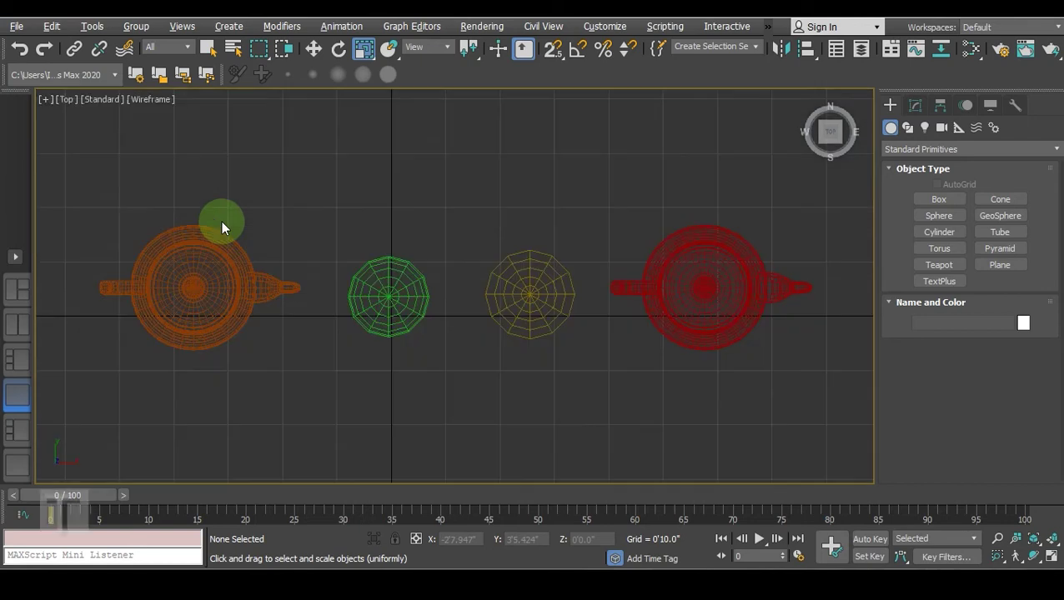
pyautogui.scroll(-3, 110, 240)
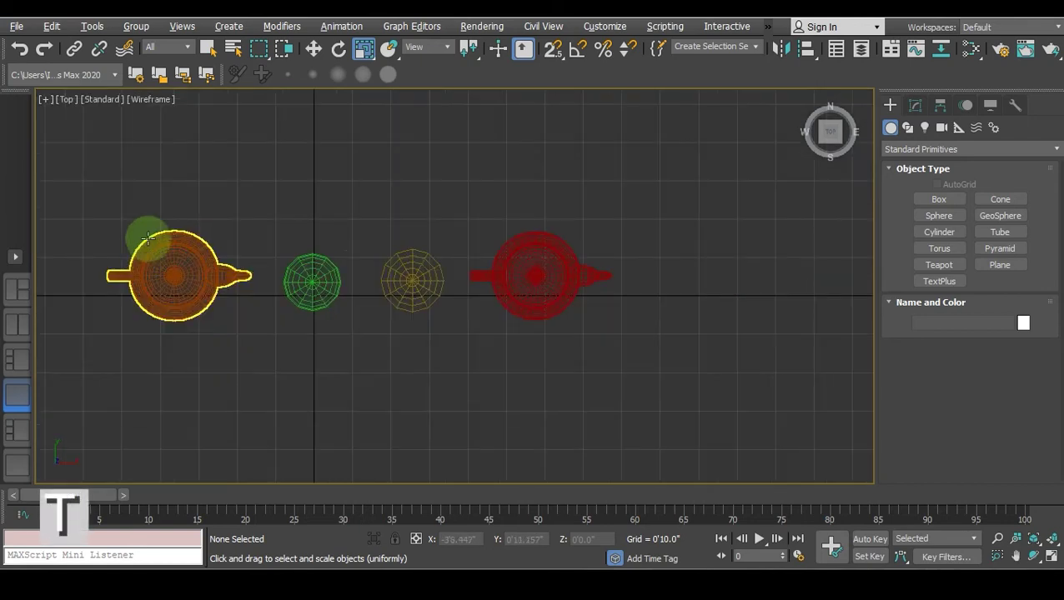
pyautogui.scroll(-5, 338, 227)
pyautogui.scroll(5, 321, 227)
pyautogui.scroll(2, 241, 167)
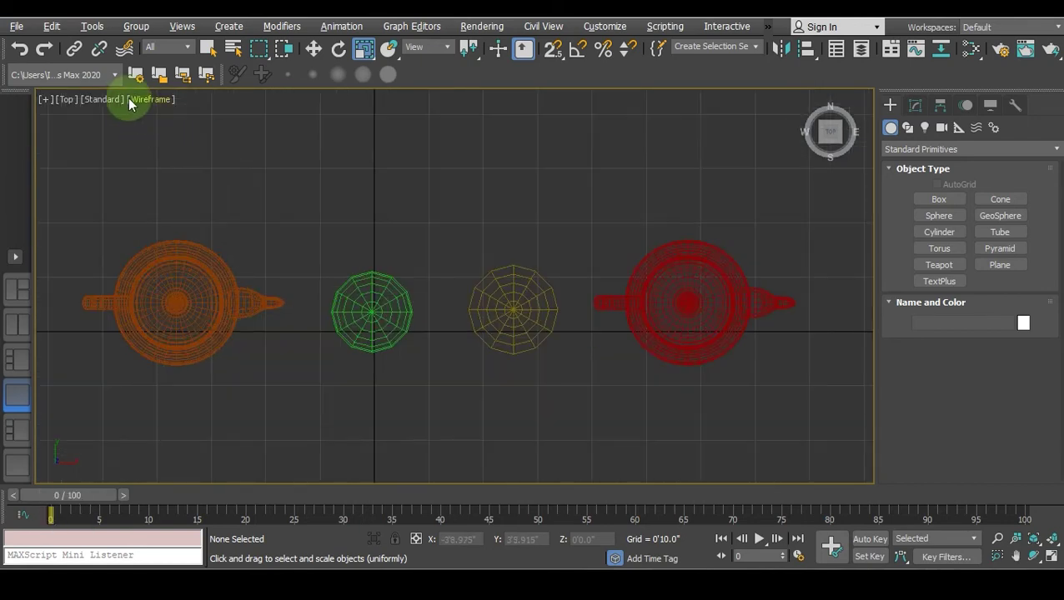
pyautogui.click(135, 99)
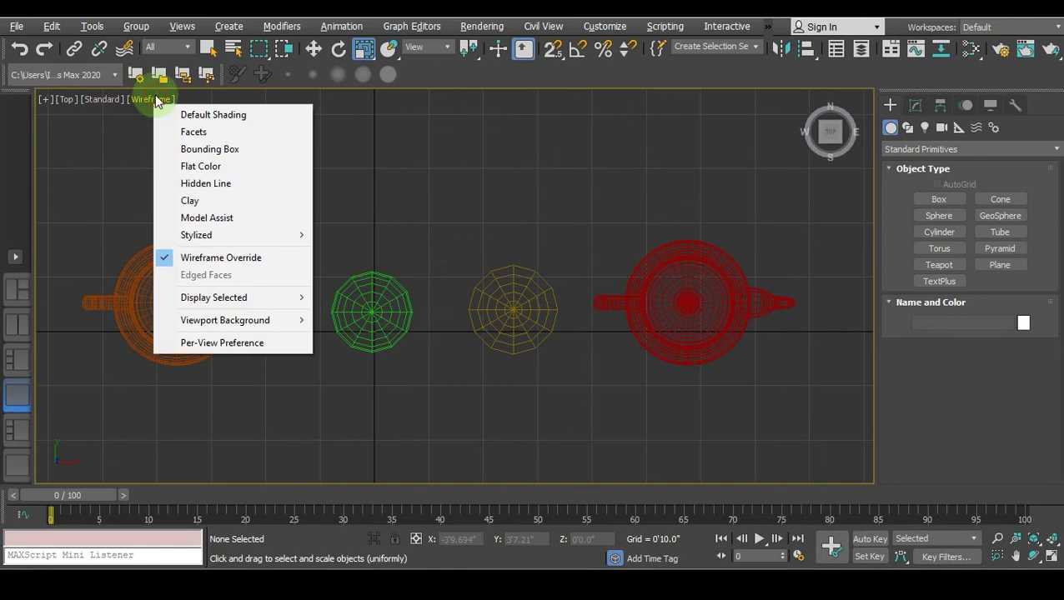
pyautogui.click(220, 154)
pyautogui.scroll(-2, 308, 215)
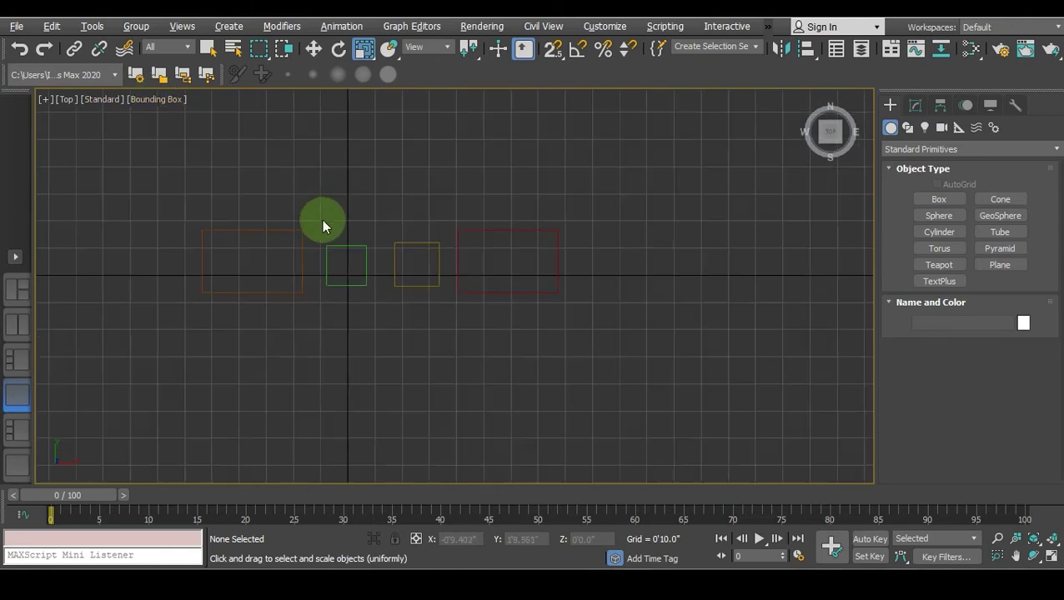
pyautogui.scroll(2, 261, 221)
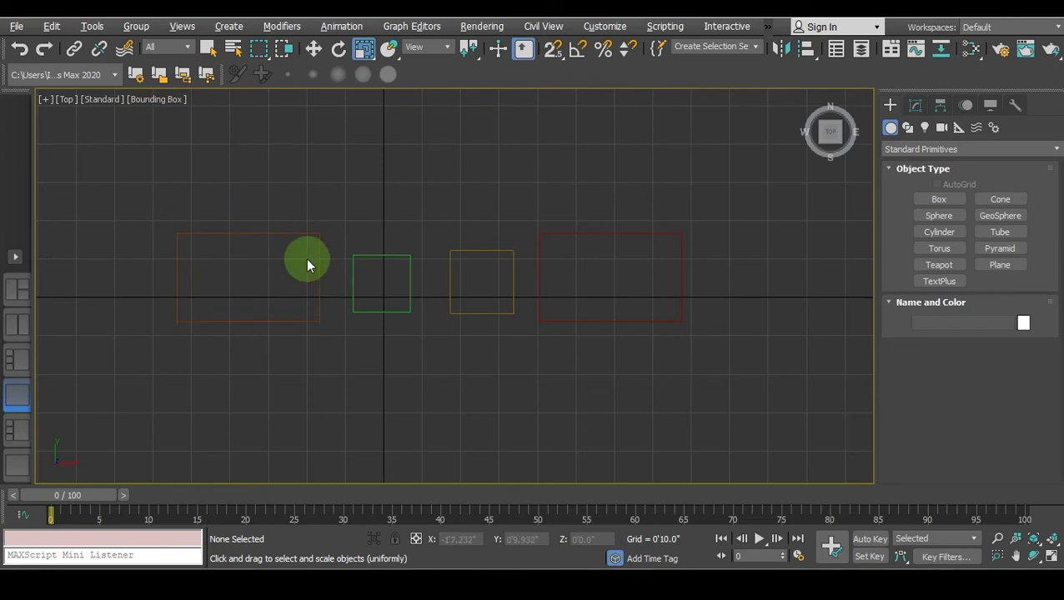
pyautogui.scroll(3, 267, 254)
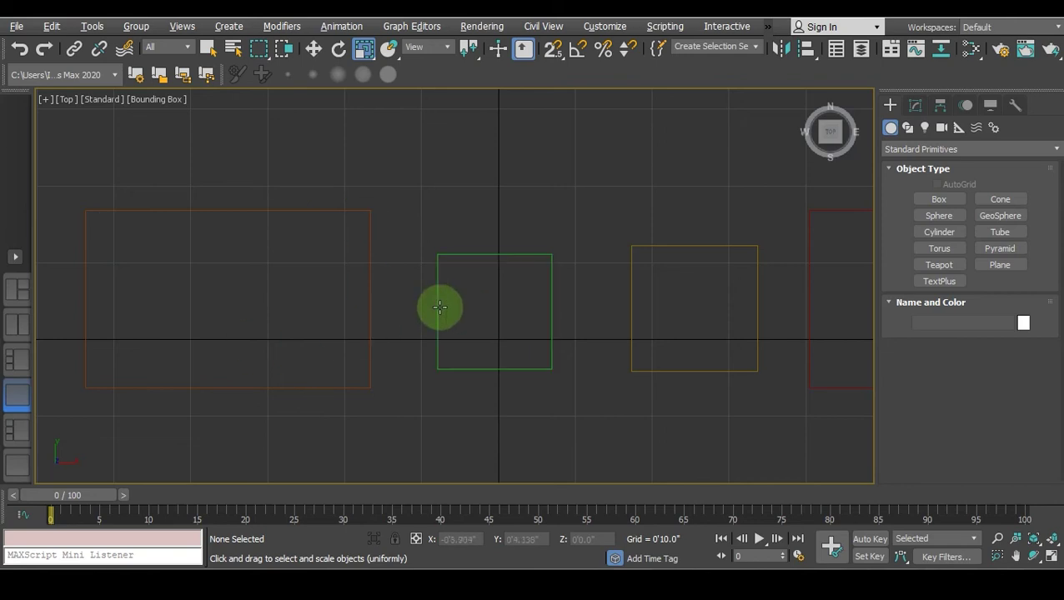
# Turn the Top view to an angled orthographic view from a corner and set its shading to Flat Color
pyautogui.click(822, 147)
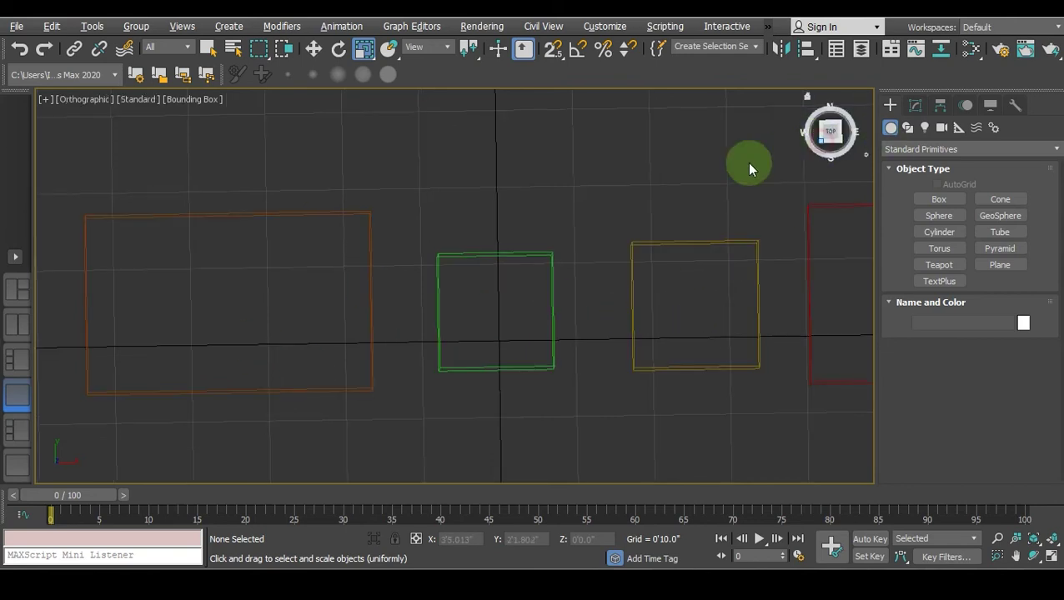
pyautogui.click(175, 99)
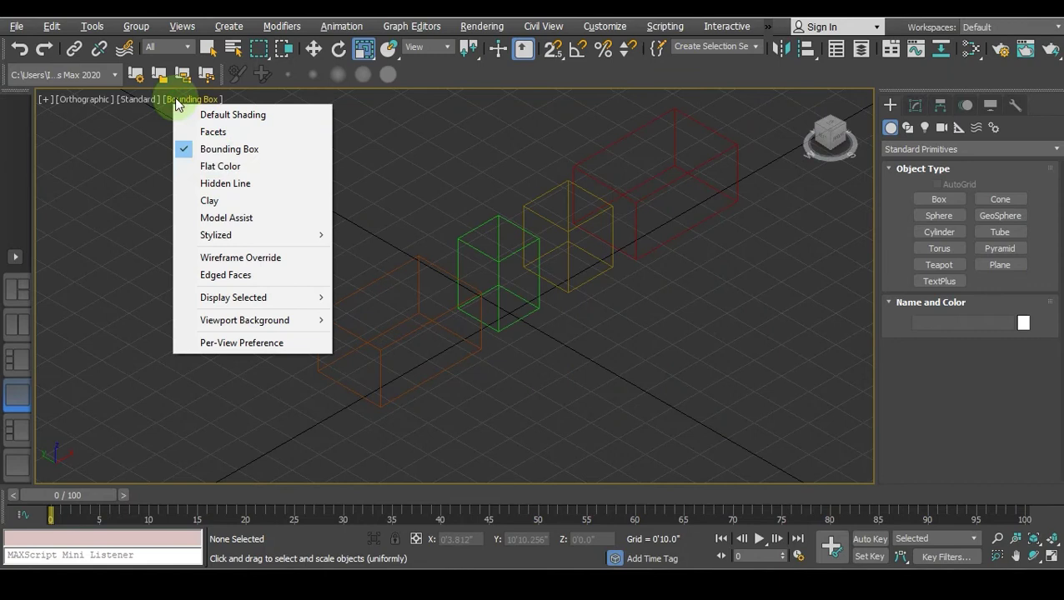
pyautogui.click(223, 168)
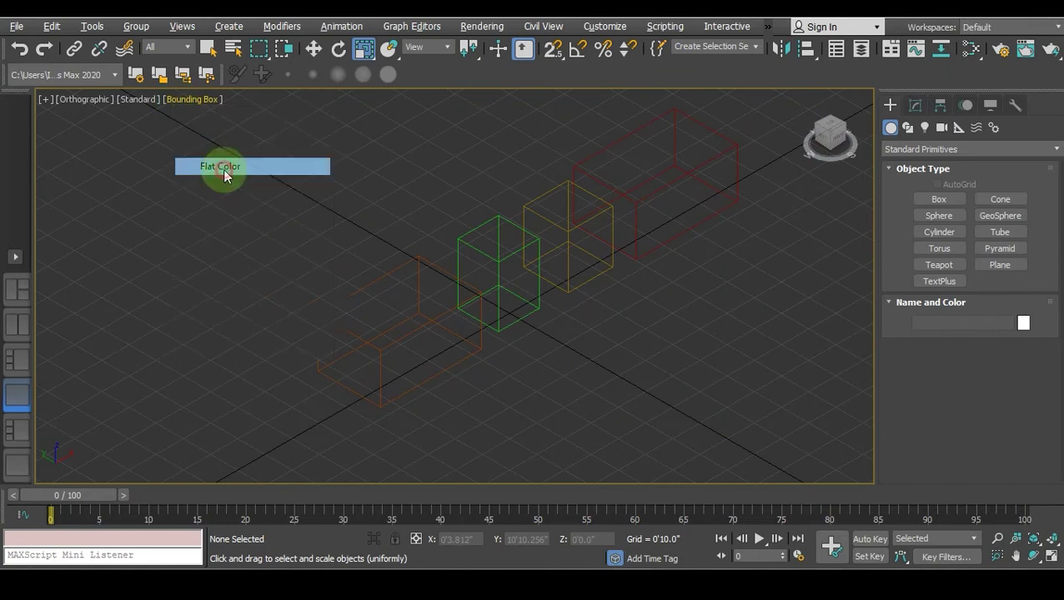
# Examine the flat-coloured teapots, capsule and spindle from near and far in the orthographic view
pyautogui.scroll(5, 510, 275)
pyautogui.scroll(2, 455, 271)
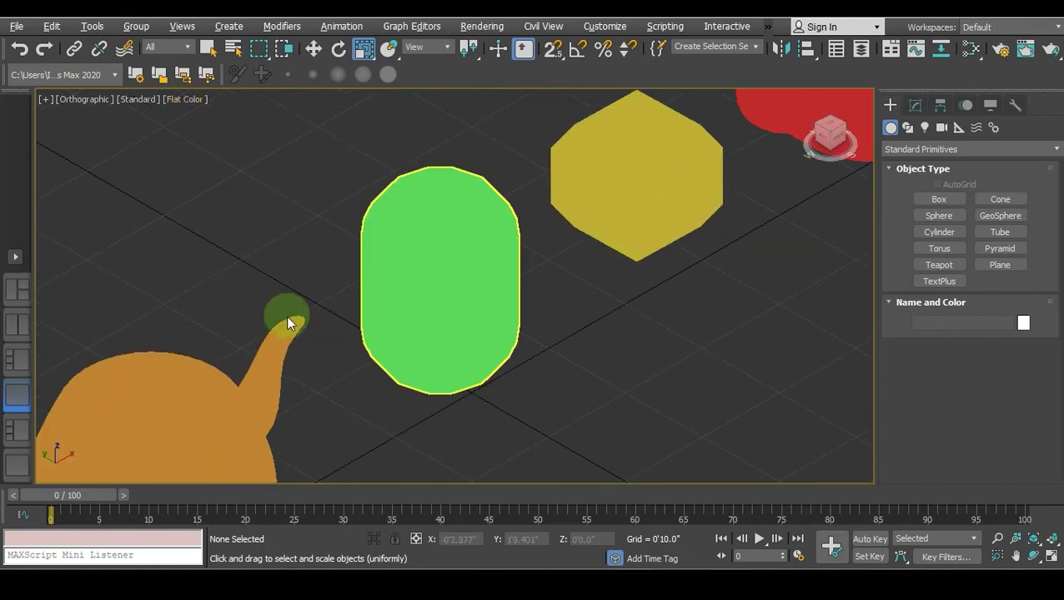
pyautogui.scroll(2, 318, 303)
pyautogui.scroll(-6, 318, 302)
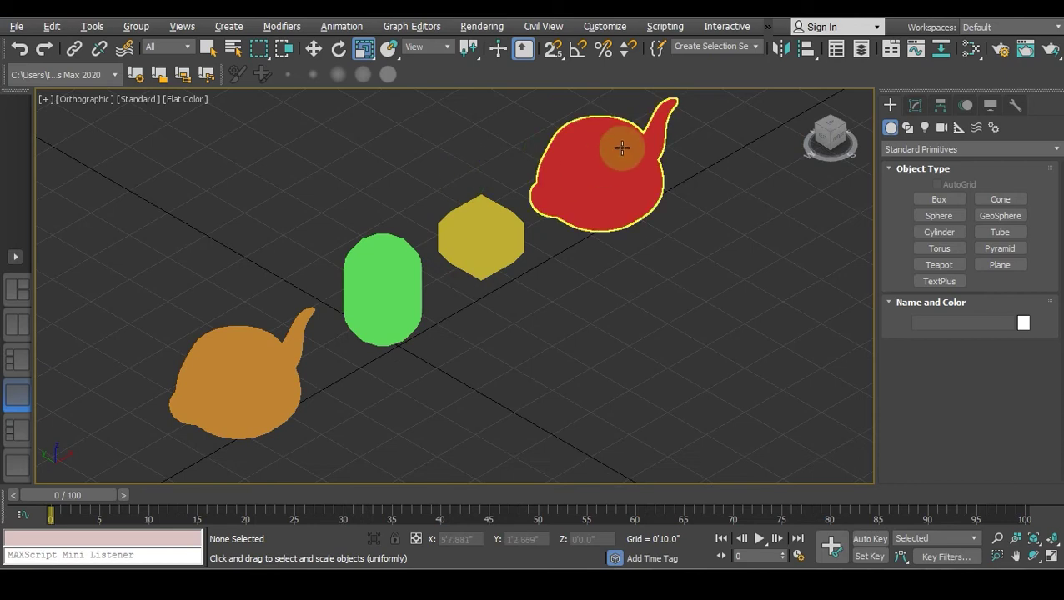
pyautogui.scroll(4, 629, 142)
pyautogui.scroll(-2, 606, 167)
pyautogui.scroll(-4, 606, 168)
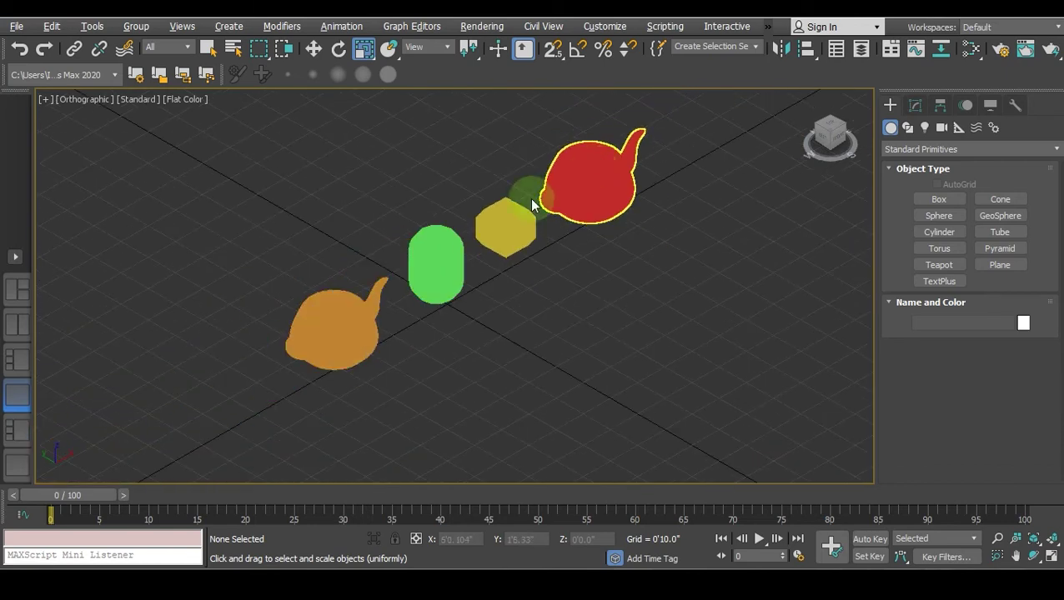
pyautogui.scroll(2, 335, 274)
pyautogui.moveTo(426, 398); pyautogui.dragTo(451, 416)
pyautogui.scroll(-2, 550, 238)
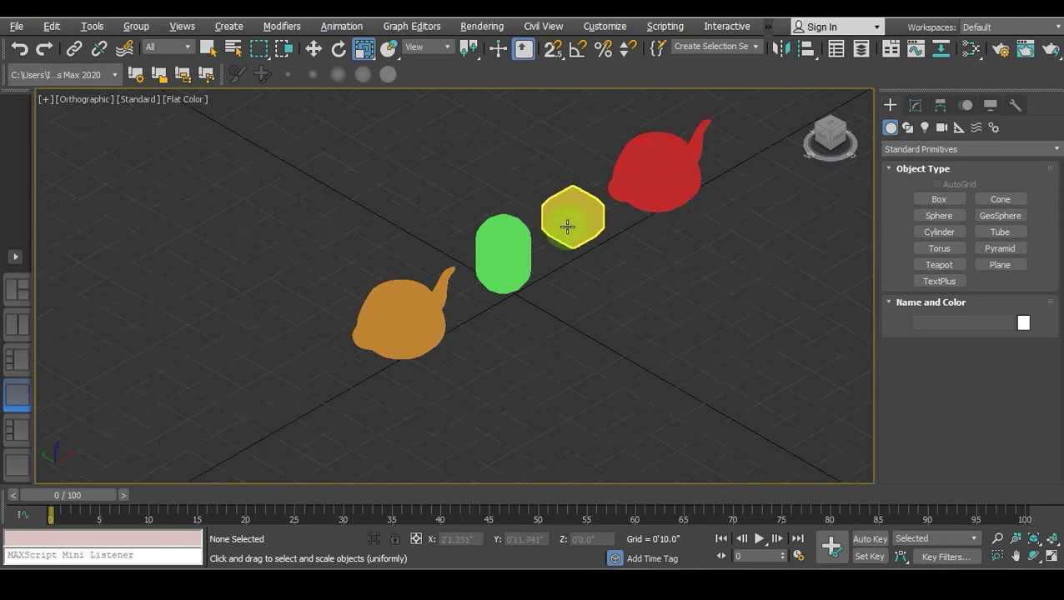
pyautogui.scroll(-2, 575, 221)
pyautogui.scroll(2, 641, 133)
pyautogui.scroll(2, 628, 149)
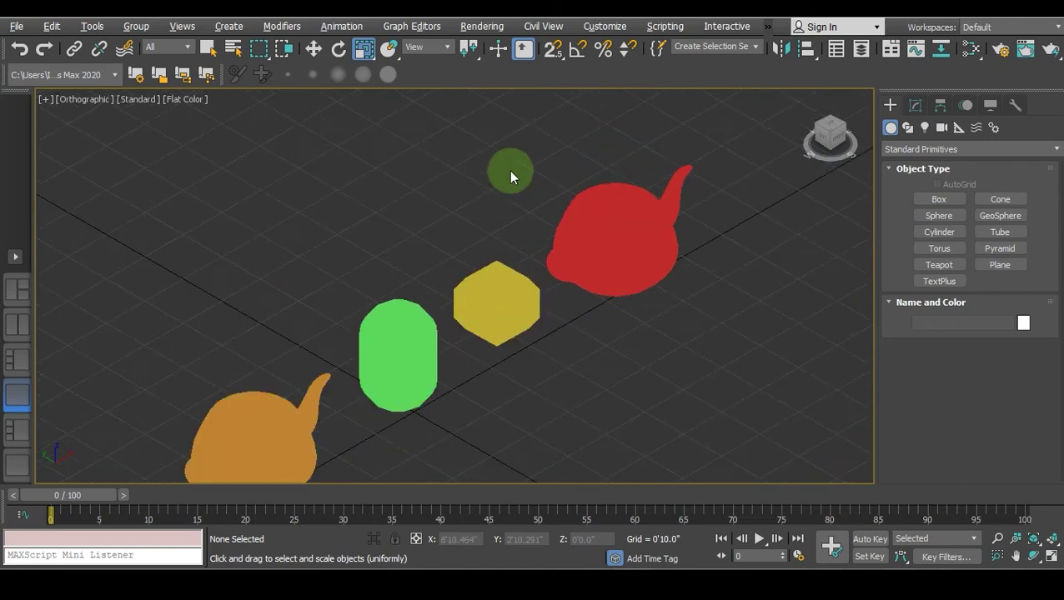
# Set the shading mode of the orthographic viewport to Hidden Line
pyautogui.click(192, 98)
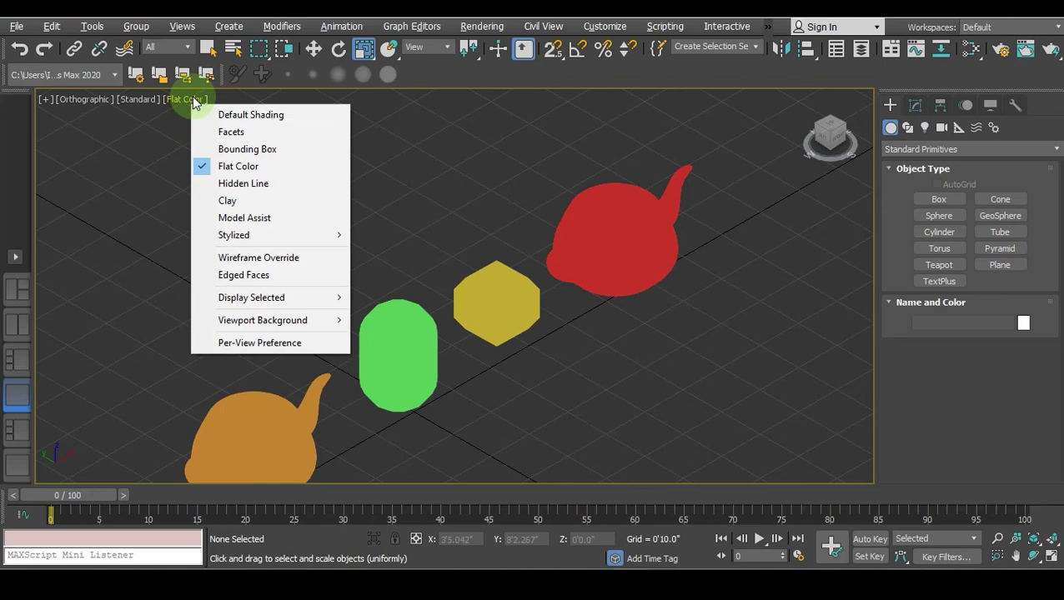
pyautogui.click(244, 185)
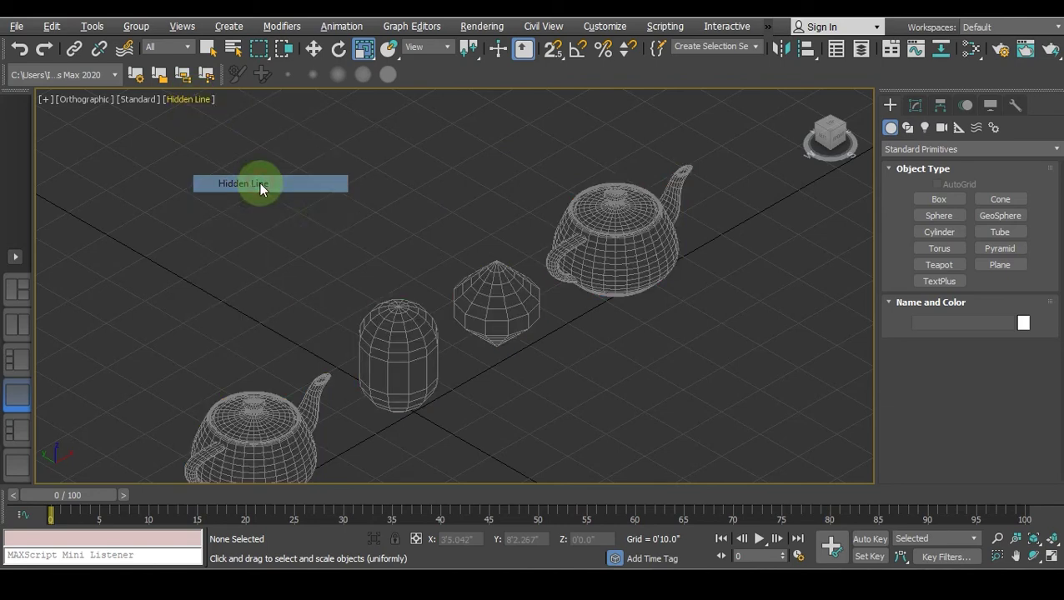
# Examine the hidden-line teapots, capsule and spindle from near and far in the orthographic view
pyautogui.scroll(-3, 355, 271)
pyautogui.scroll(5, 313, 359)
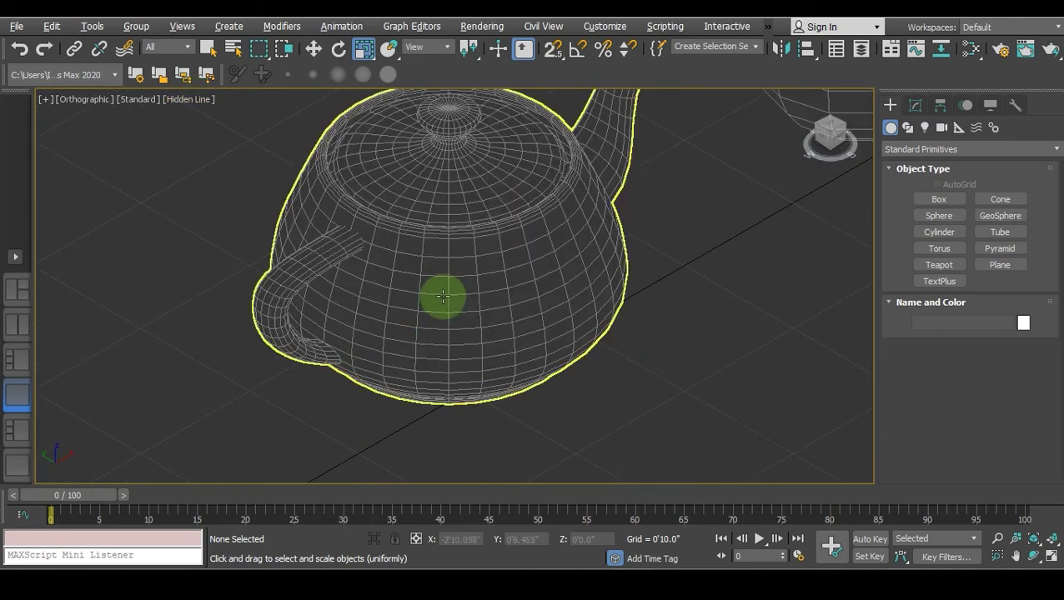
pyautogui.moveTo(442, 237); pyautogui.dragTo(365, 332, button='middle')
pyautogui.scroll(2, 274, 246)
pyautogui.scroll(-5, 274, 247)
pyautogui.scroll(-3, 367, 312)
pyautogui.scroll(5, 499, 201)
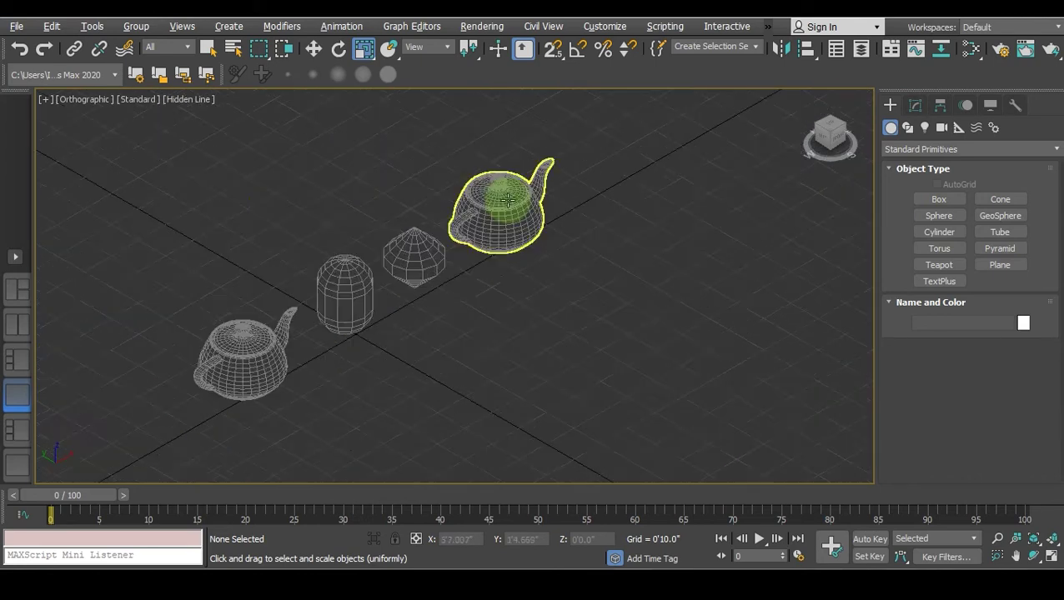
pyautogui.scroll(-2, 543, 198)
pyautogui.scroll(-2, 542, 199)
pyautogui.scroll(5, 344, 319)
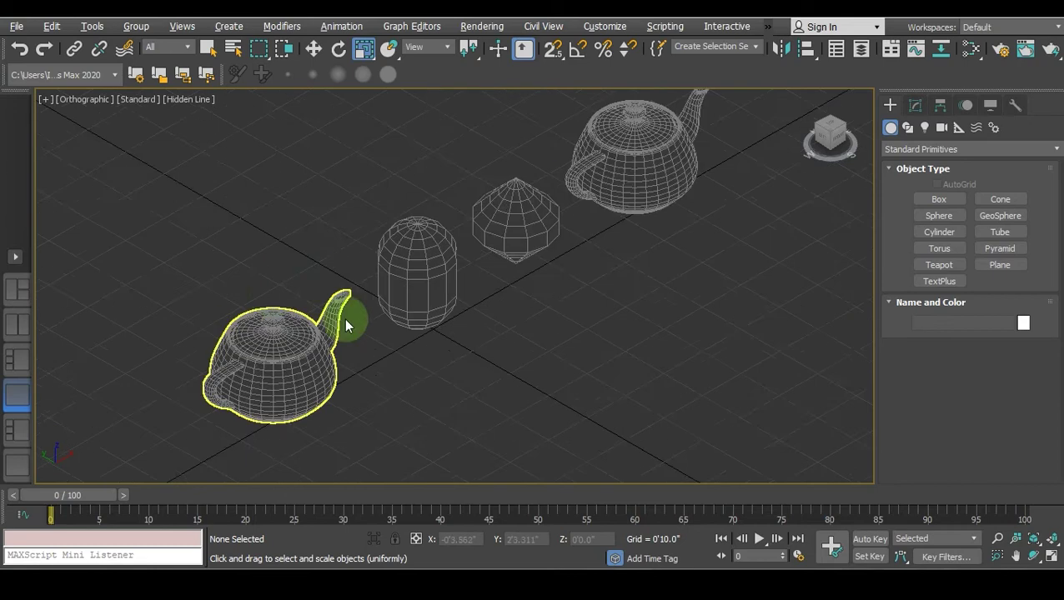
pyautogui.moveTo(243, 333); pyautogui.dragTo(268, 290, button='middle')
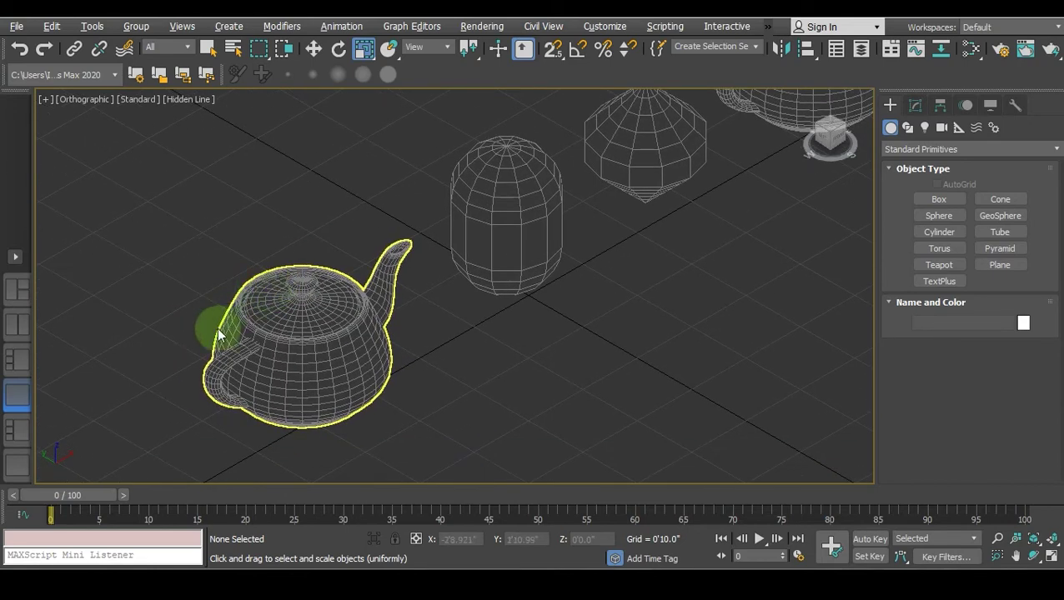
pyautogui.scroll(5, 340, 297)
pyautogui.scroll(-5, 331, 306)
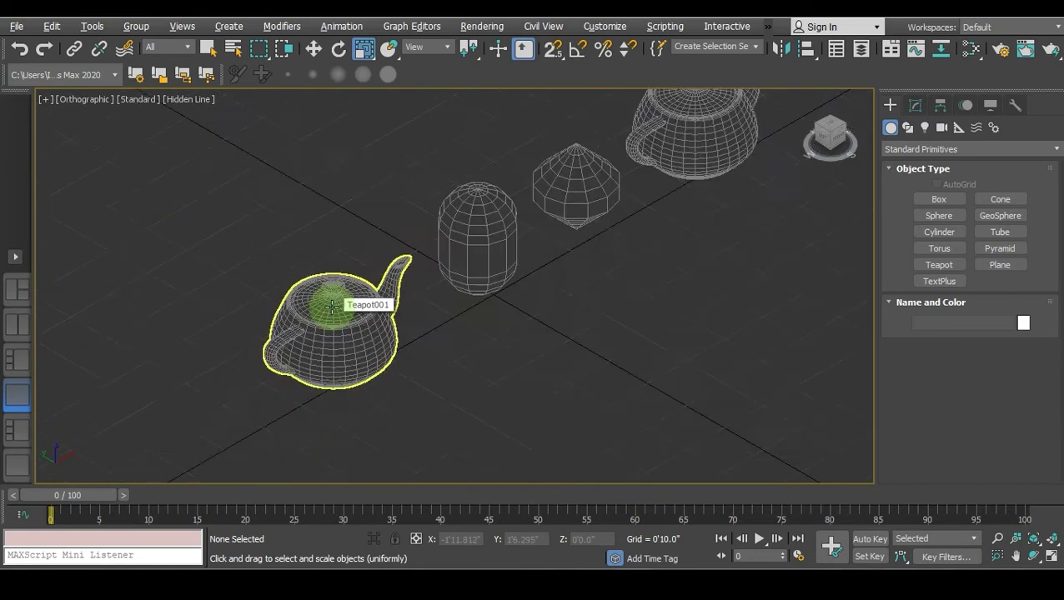
pyautogui.scroll(4, 356, 319)
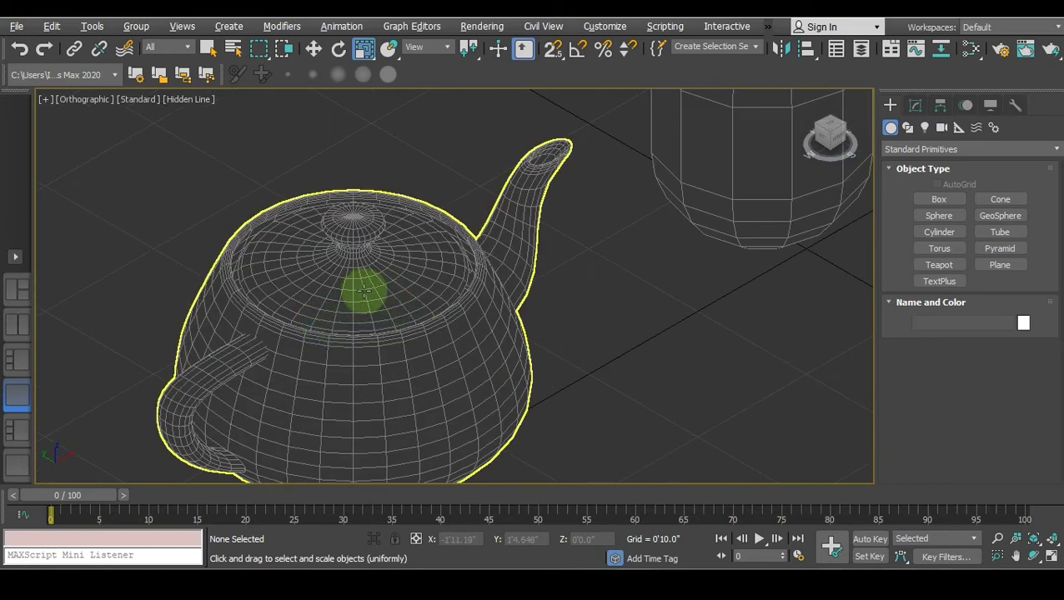
pyautogui.scroll(-5, 342, 302)
# Set the orthographic viewport's shading to Clay and inspect the teapots, capsule and spindle up close
pyautogui.click(181, 101)
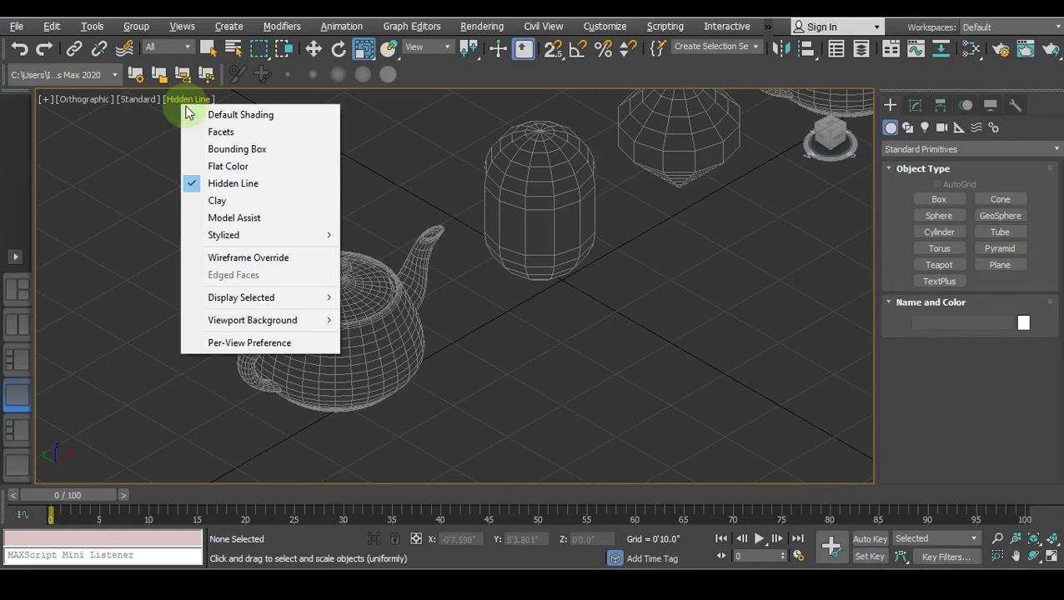
pyautogui.click(214, 201)
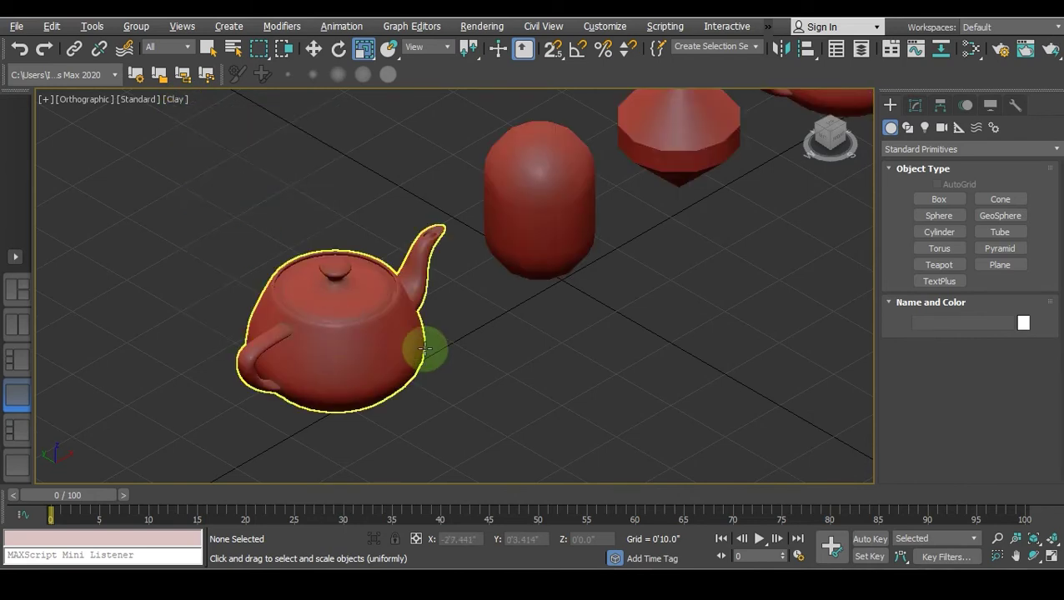
pyautogui.scroll(4, 423, 348)
pyautogui.scroll(-5, 459, 279)
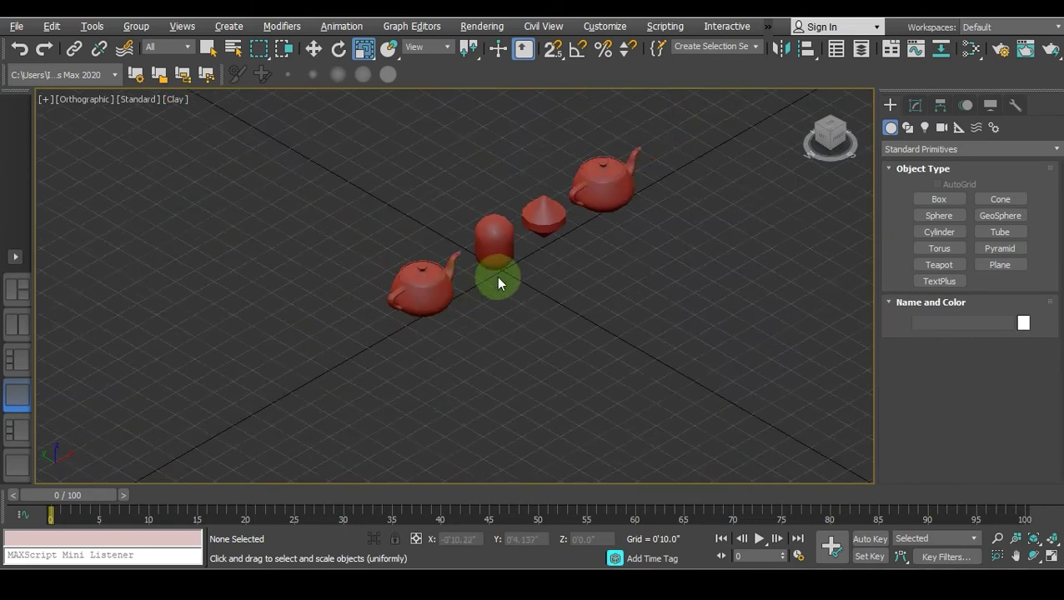
pyautogui.scroll(2, 631, 243)
pyautogui.moveTo(617, 214); pyautogui.dragTo(589, 268, button='middle')
pyautogui.scroll(5, 589, 268)
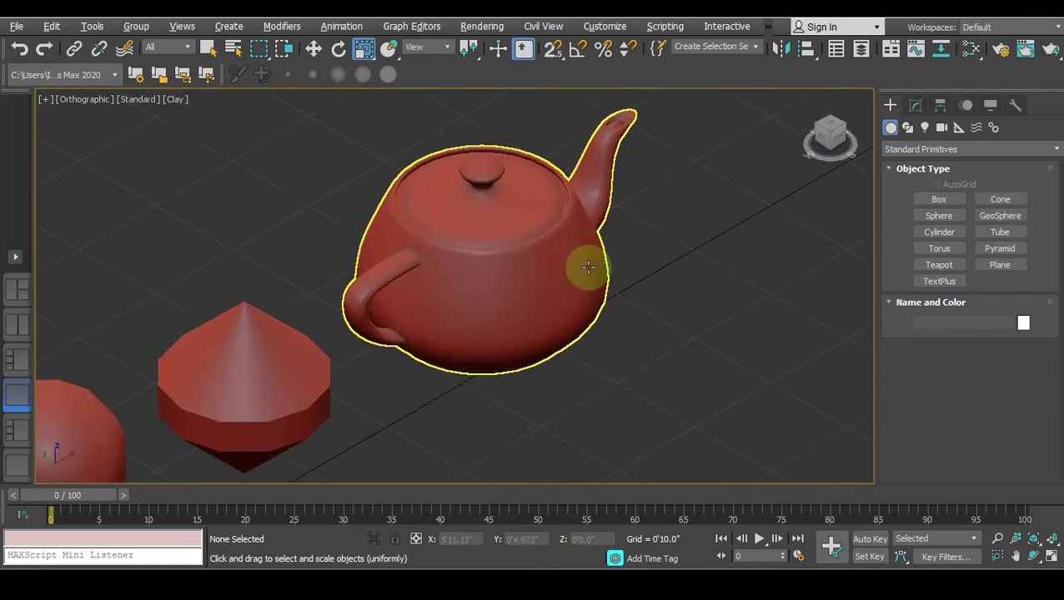
pyautogui.scroll(-5, 654, 226)
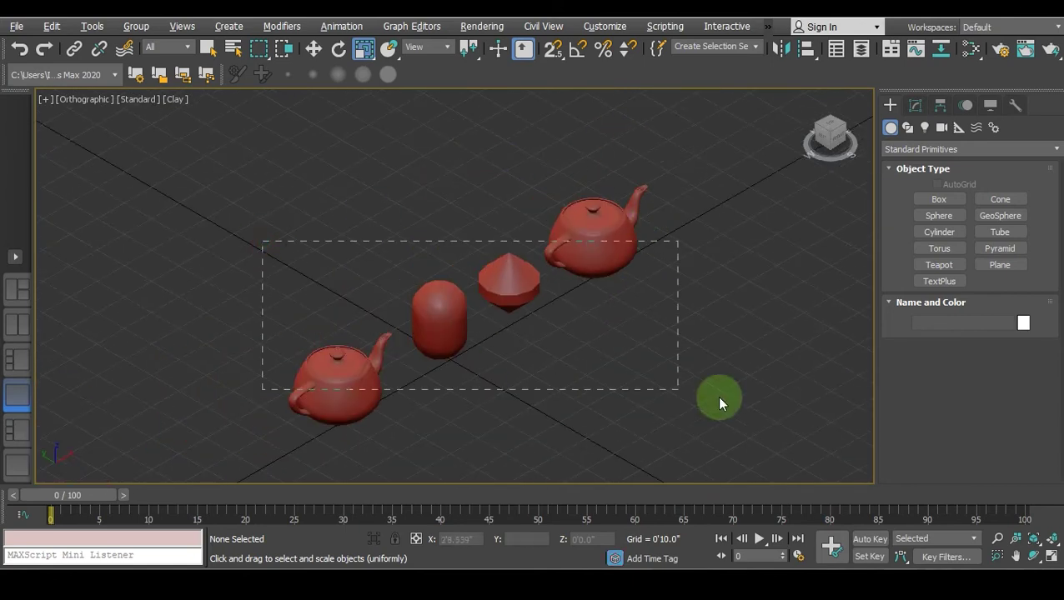
# Select both teapots, the capsule and the spindle together, and clear the selection
pyautogui.moveTo(684, 443); pyautogui.dragTo(706, 449)
pyautogui.click(245, 189)
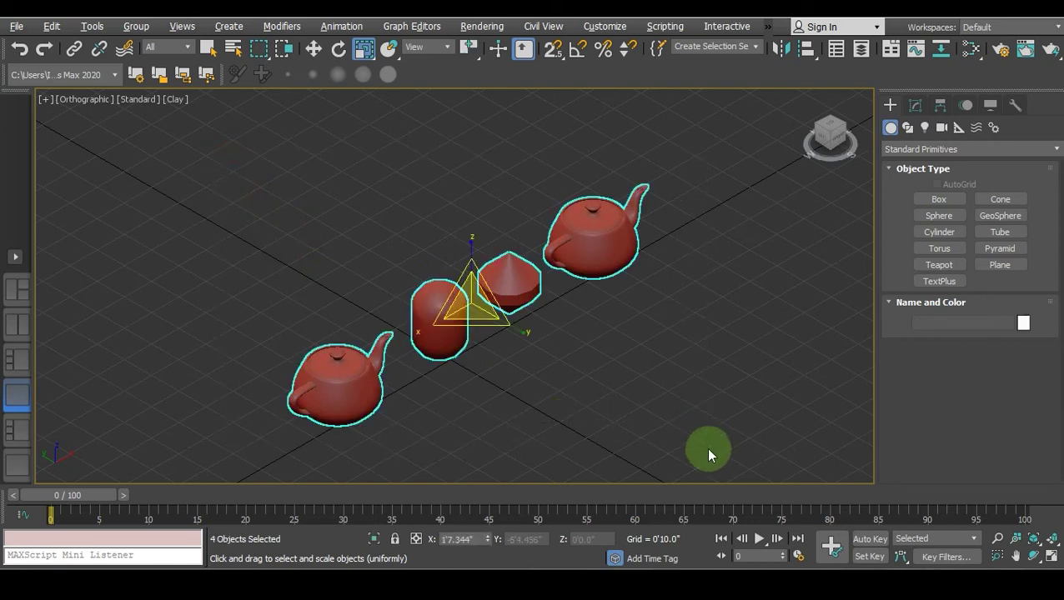
pyautogui.click(588, 350)
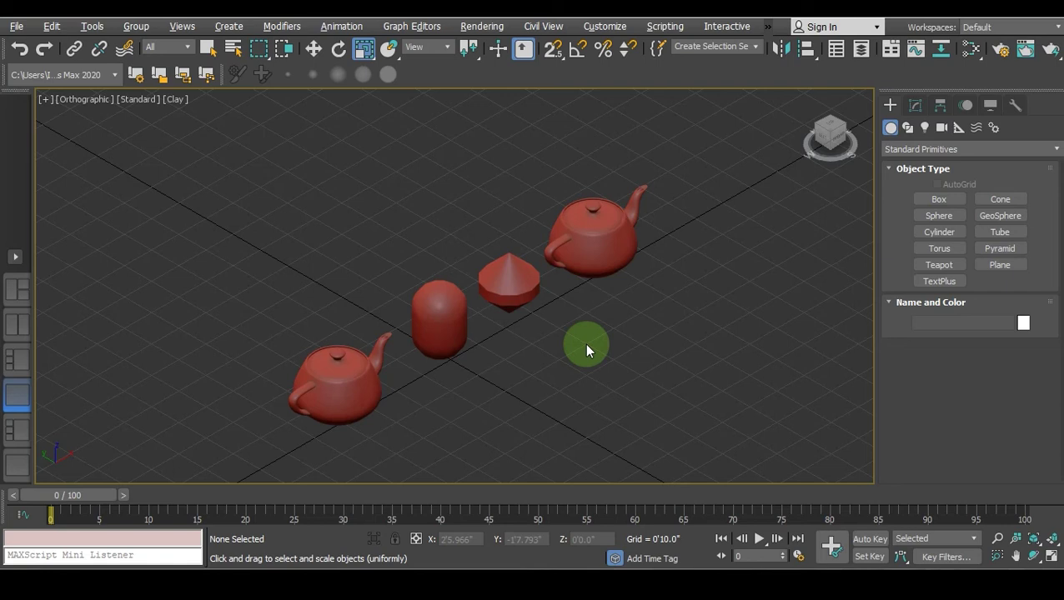
# Set the orthographic viewport's shading to Model Assist and inspect the coloured objects from near and far
pyautogui.click(176, 99)
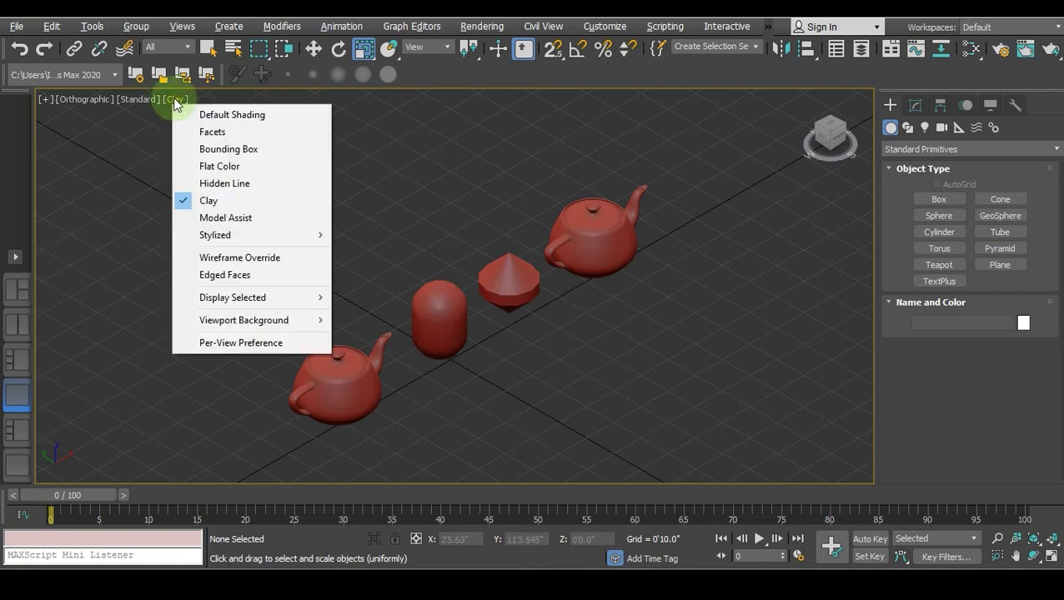
pyautogui.click(240, 225)
pyautogui.scroll(5, 391, 339)
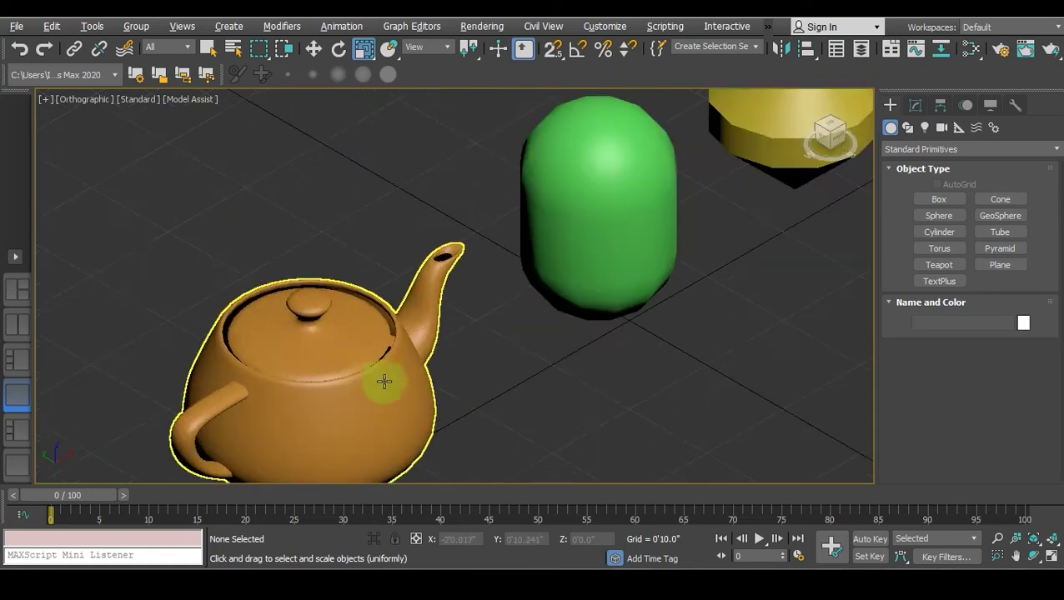
pyautogui.scroll(-5, 262, 140)
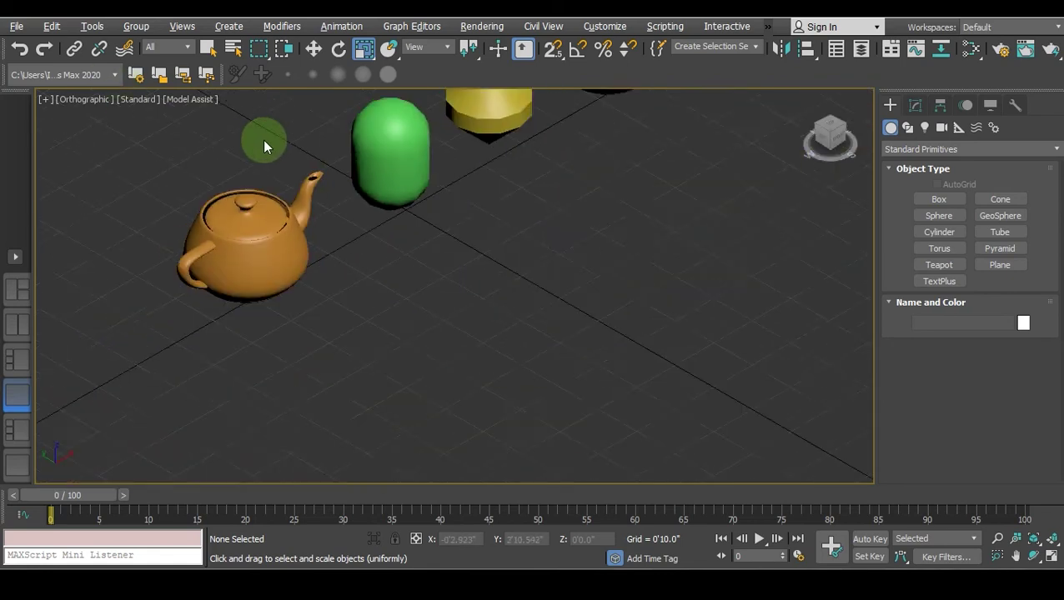
pyautogui.moveTo(262, 140); pyautogui.dragTo(310, 281, button='middle')
pyautogui.scroll(3, 572, 226)
pyautogui.scroll(-3, 572, 222)
pyautogui.scroll(-2, 519, 161)
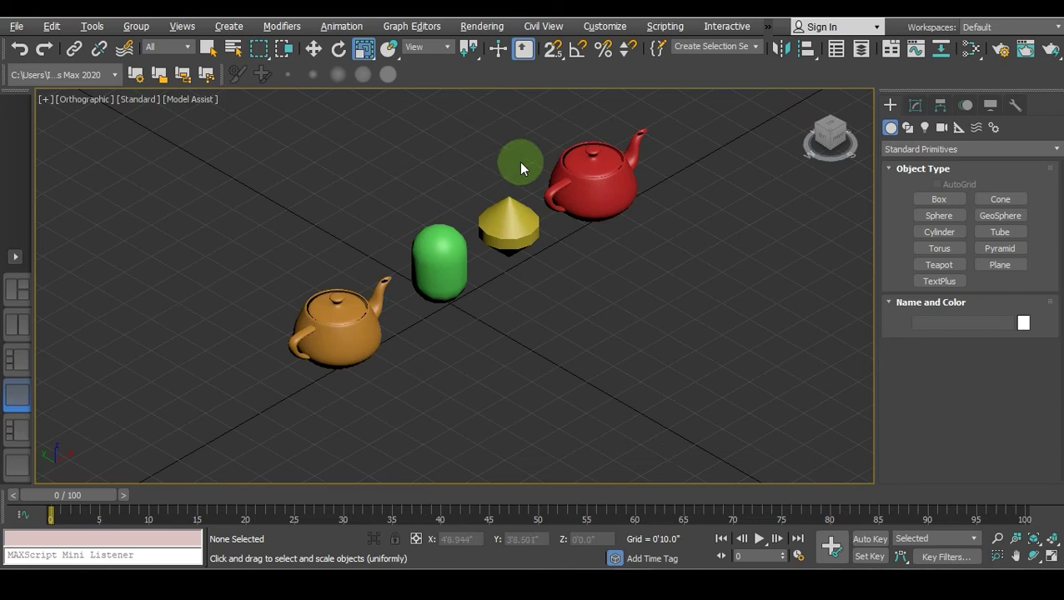
pyautogui.scroll(4, 686, 118)
pyautogui.scroll(-5, 683, 118)
pyautogui.scroll(6, 438, 330)
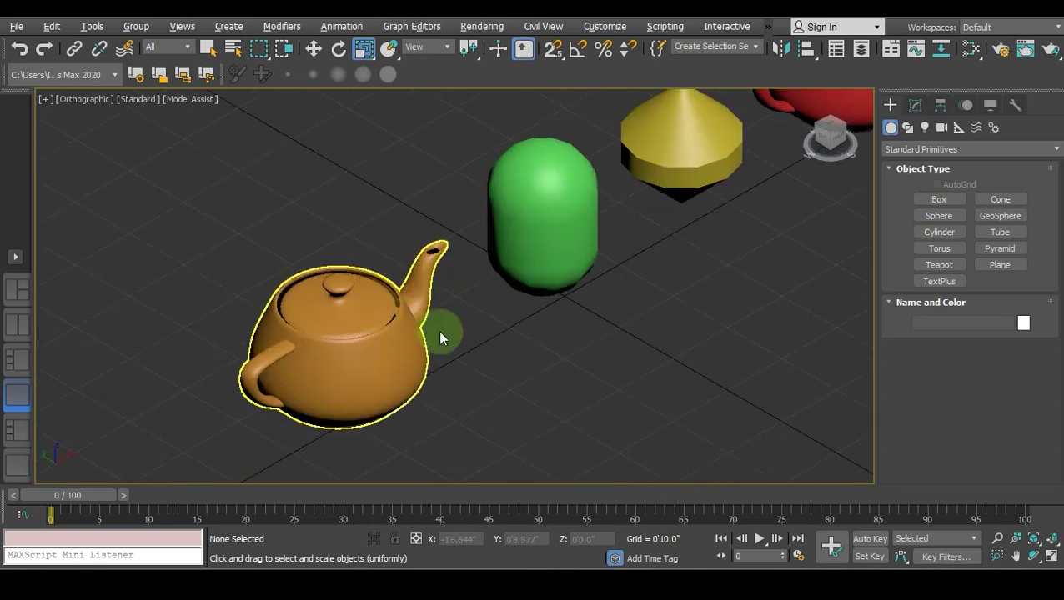
# Switch the viewport to Default Shading and back to Model Assist to compare them on the orange teapot
pyautogui.click(195, 102)
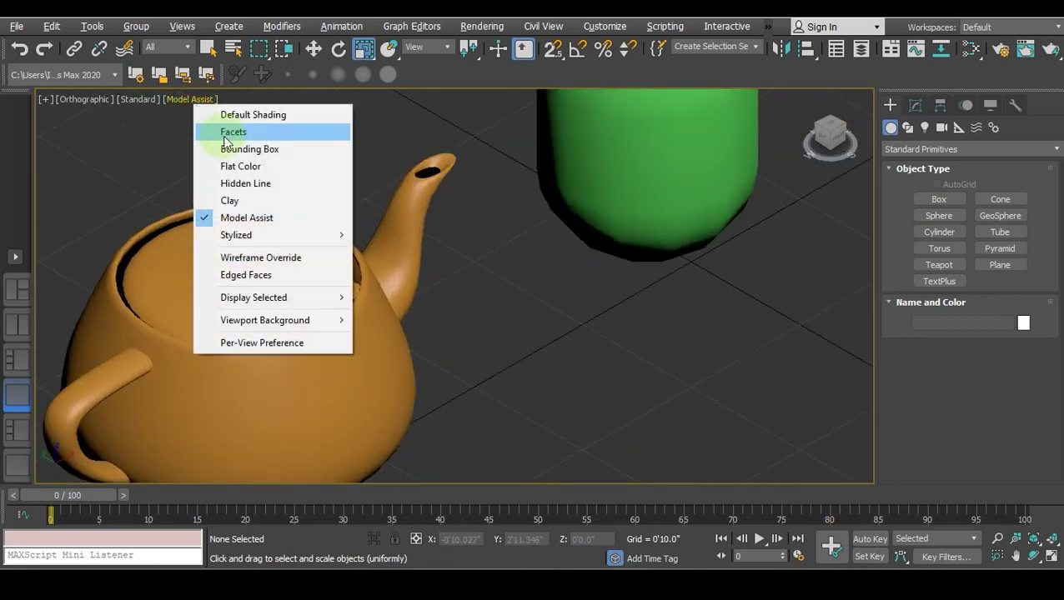
pyautogui.click(246, 114)
pyautogui.click(182, 102)
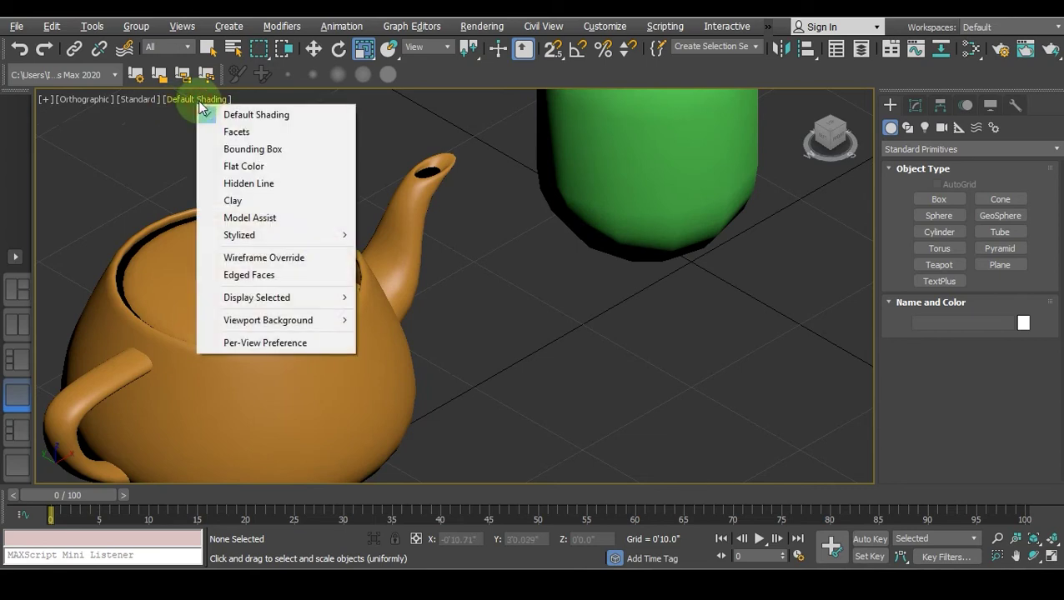
pyautogui.click(271, 217)
pyautogui.scroll(-6, 271, 220)
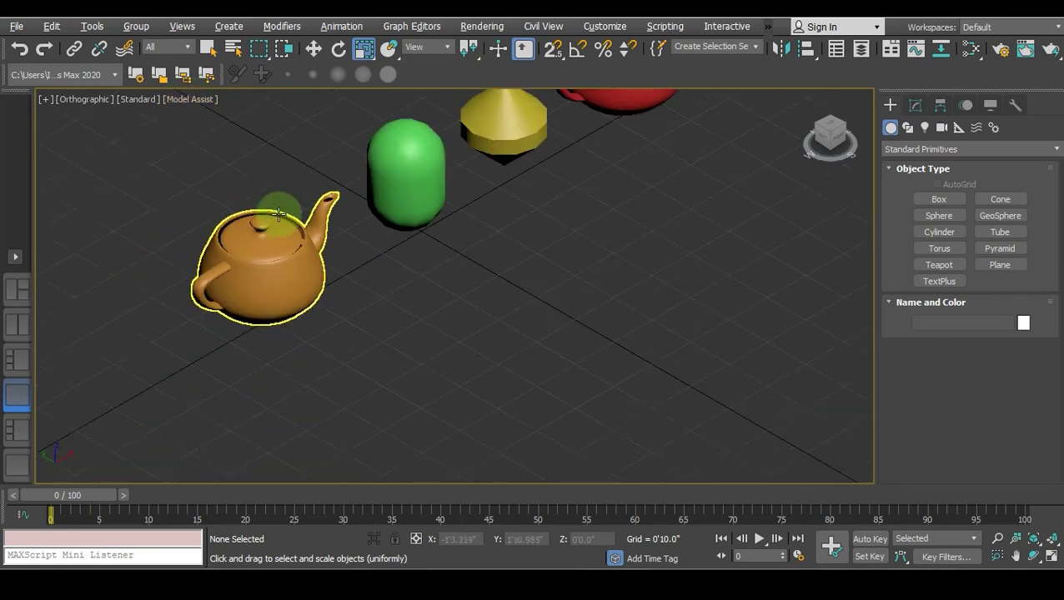
# Apply the Graphite stylized shading to the orthographic viewport
pyautogui.click(193, 100)
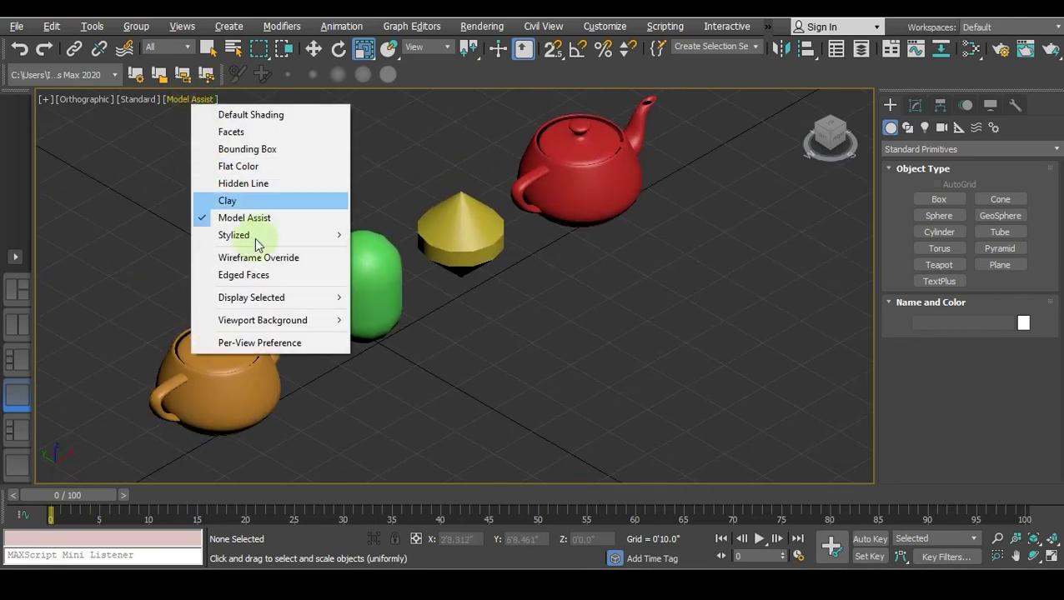
pyautogui.moveTo(260, 240)
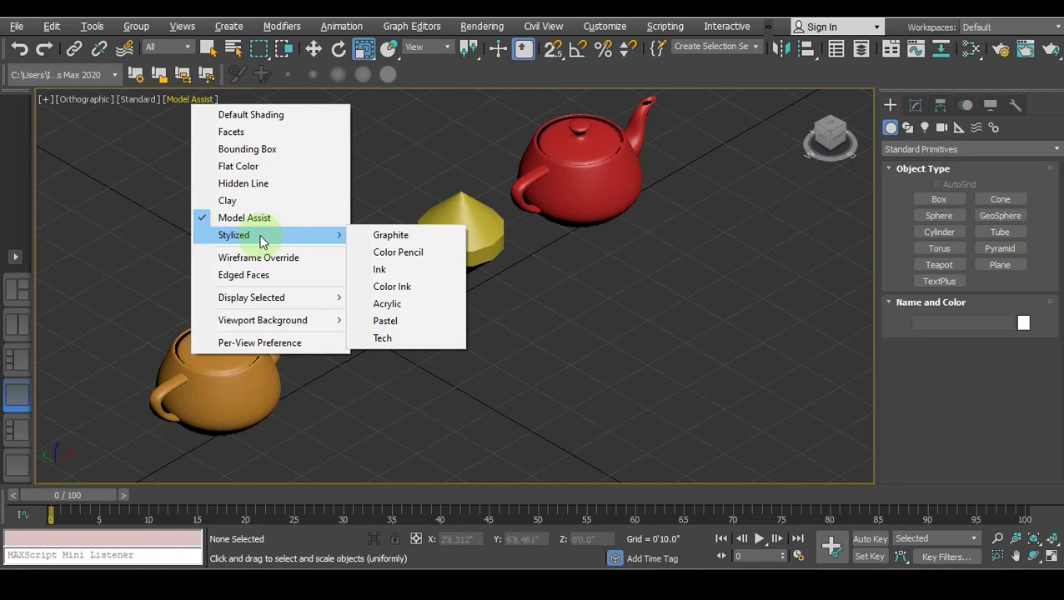
pyautogui.click(412, 237)
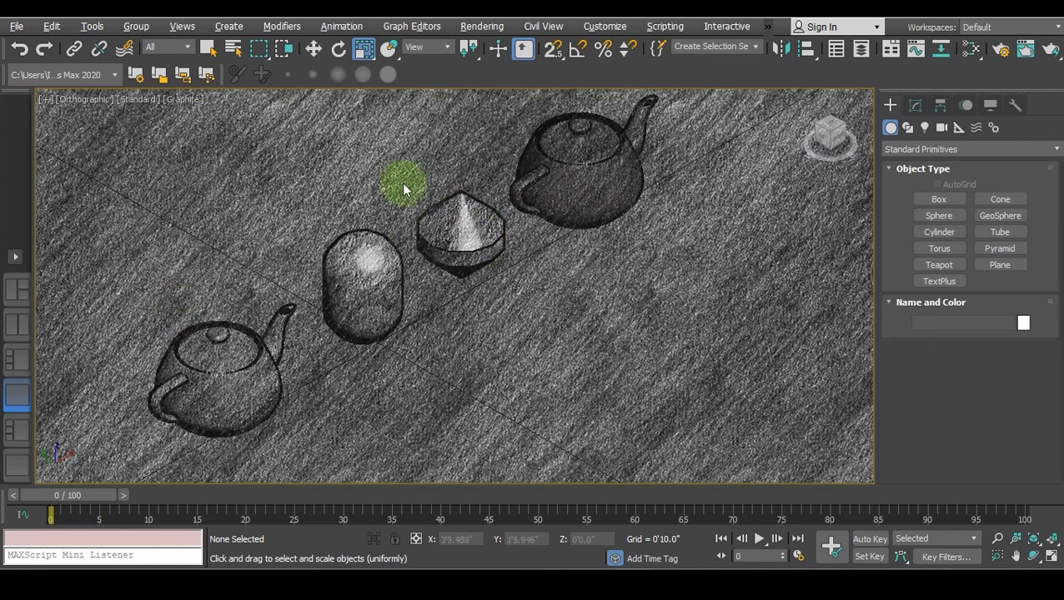
# Try the Color Ink stylized shading on the viewport and return it to Default Shading
pyautogui.click(183, 99)
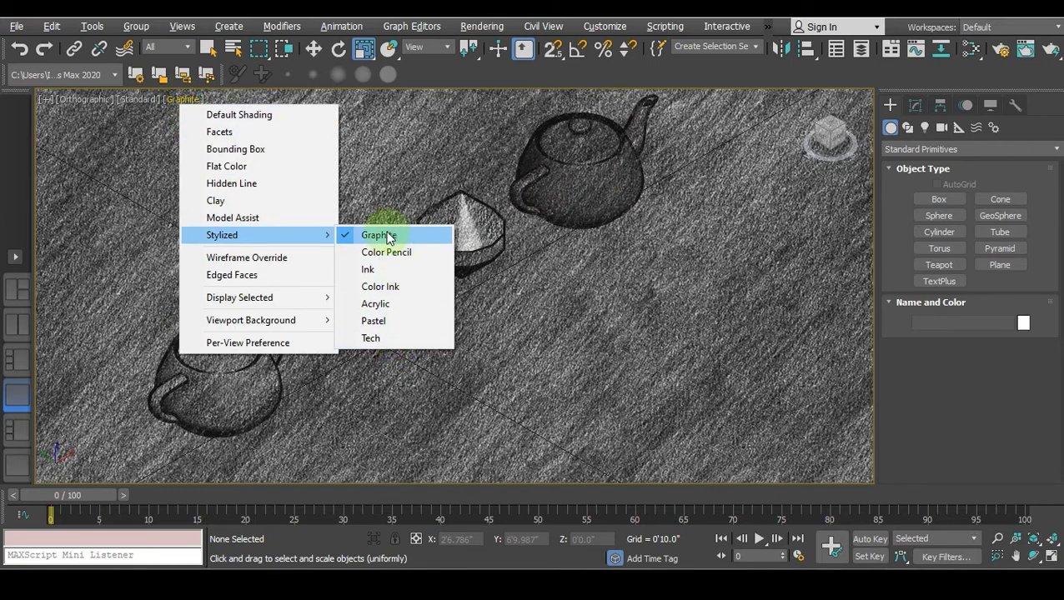
pyautogui.click(367, 284)
pyautogui.click(184, 98)
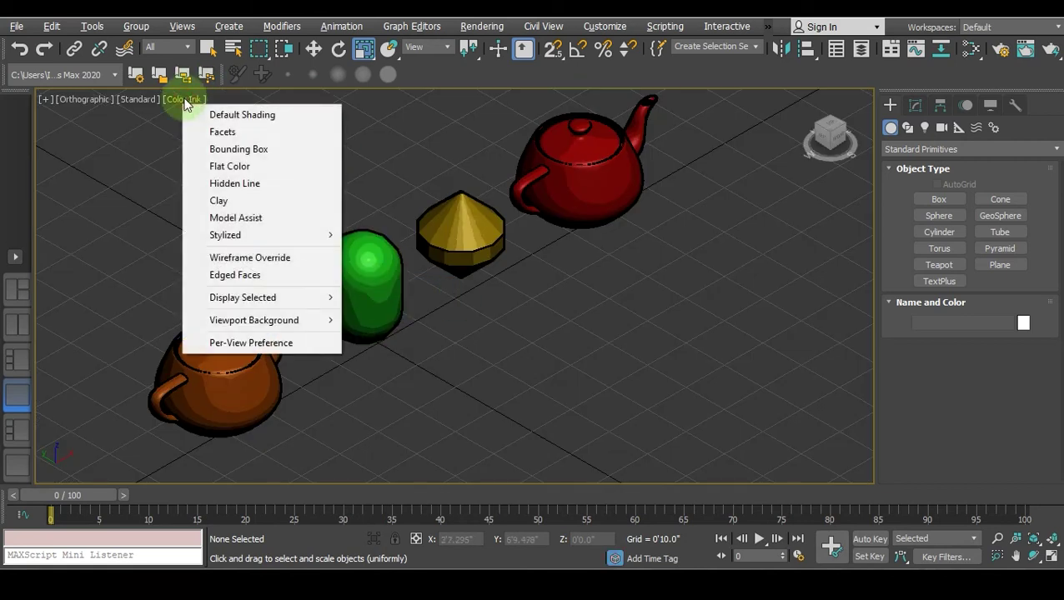
pyautogui.click(253, 121)
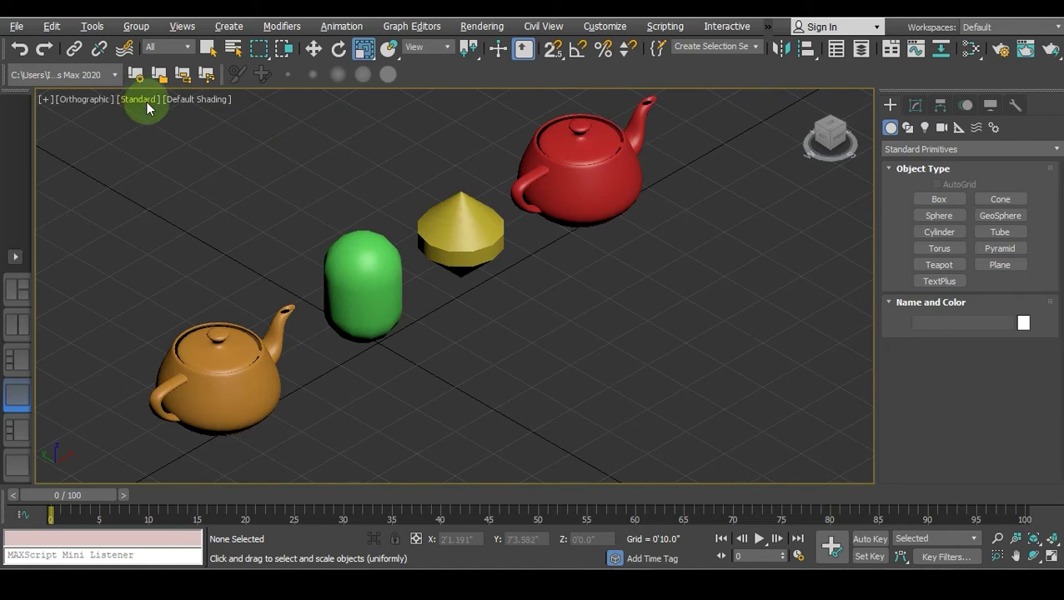
# Turn on Wireframe Override for the viewport and inspect the capsule and spindle meshes from a lower angle
pyautogui.click(181, 101)
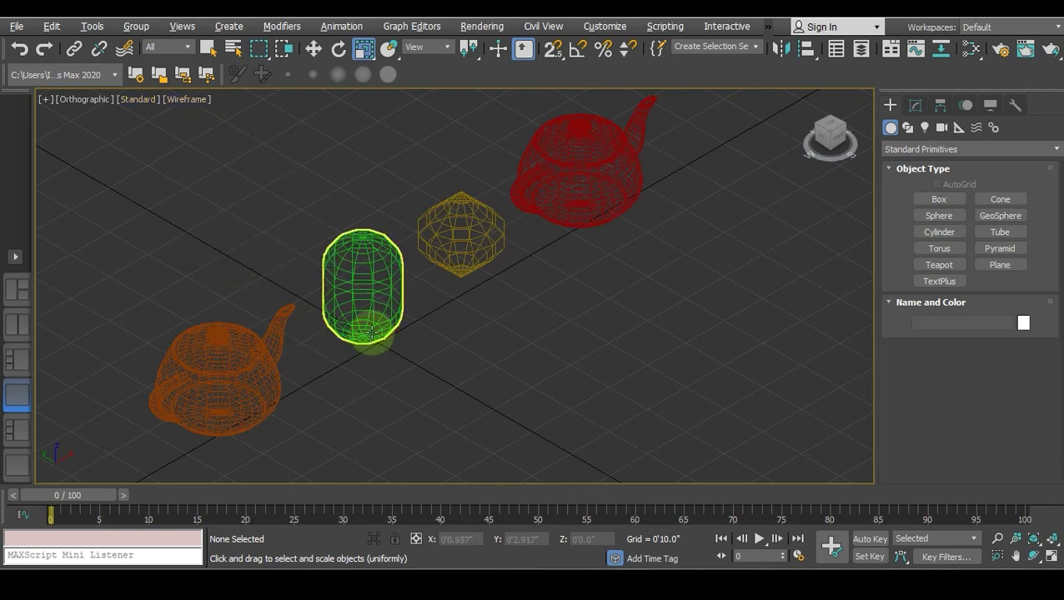
pyautogui.scroll(4, 196, 397)
pyautogui.scroll(-4, 334, 319)
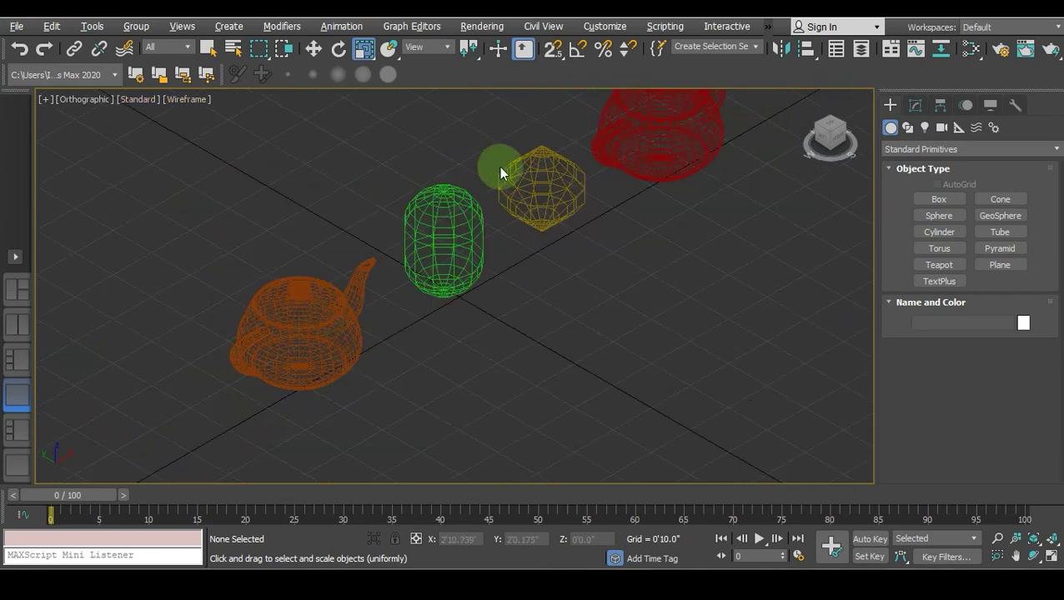
pyautogui.scroll(4, 499, 166)
pyautogui.keyDown('alt'); pyautogui.moveTo(431, 219); pyautogui.dragTo(431, 219, button='middle'); pyautogui.keyUp('alt')
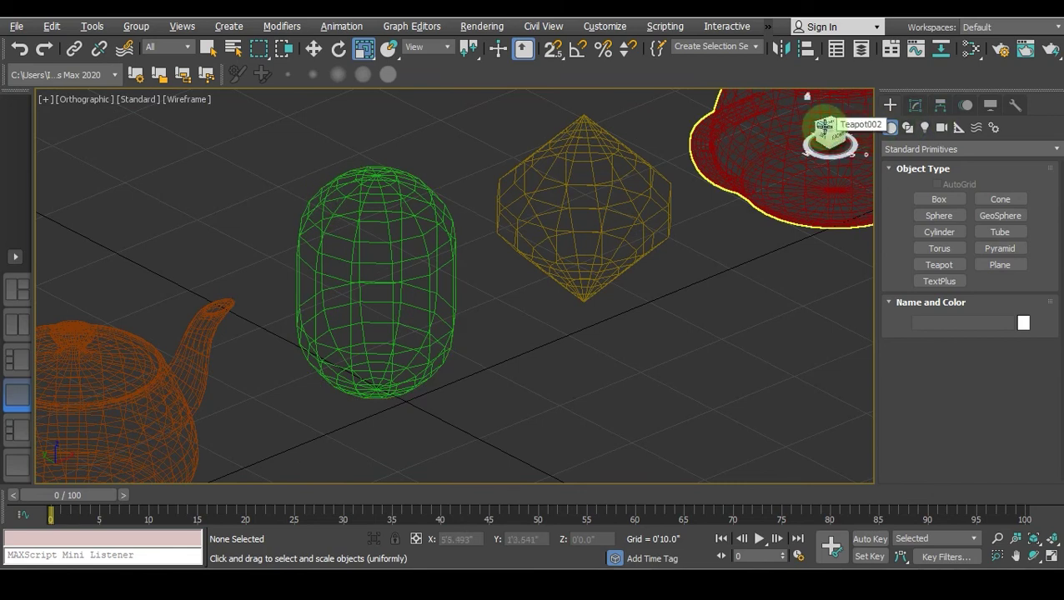
pyautogui.moveTo(823, 125); pyautogui.dragTo(830, 133)
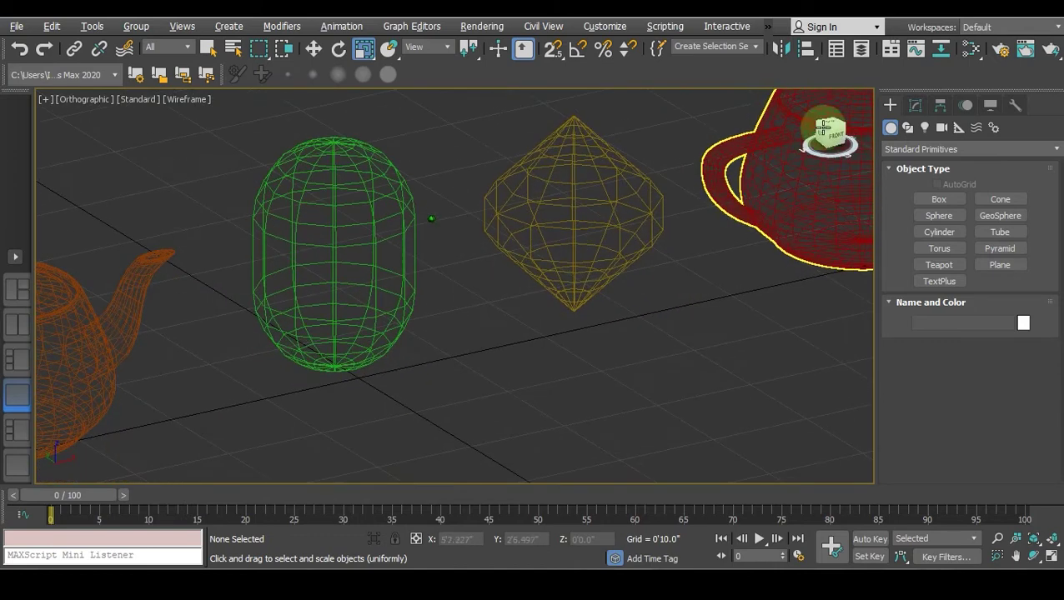
pyautogui.click(188, 98)
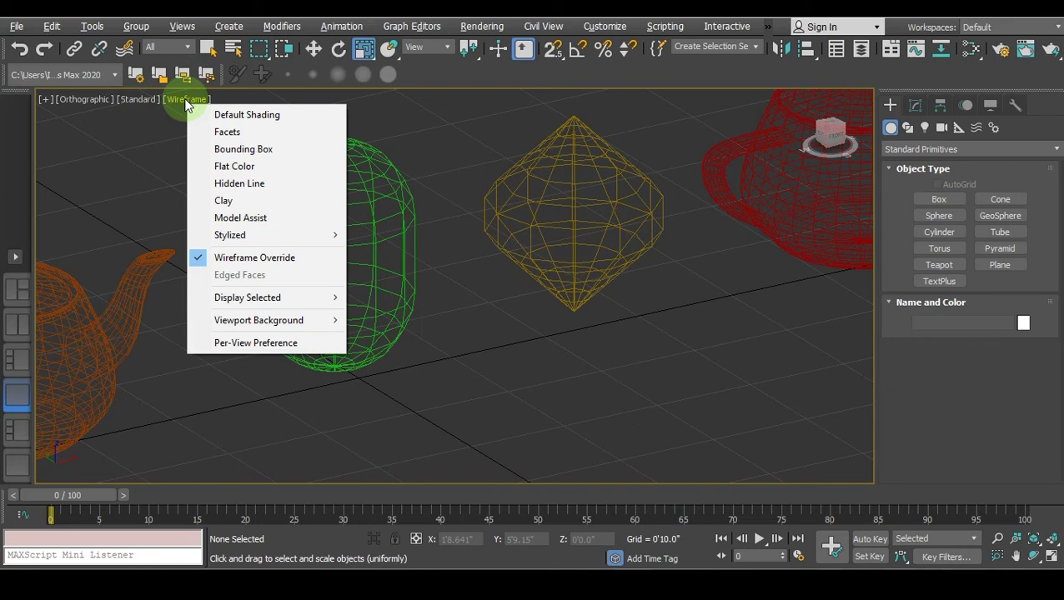
pyautogui.moveTo(241, 301)
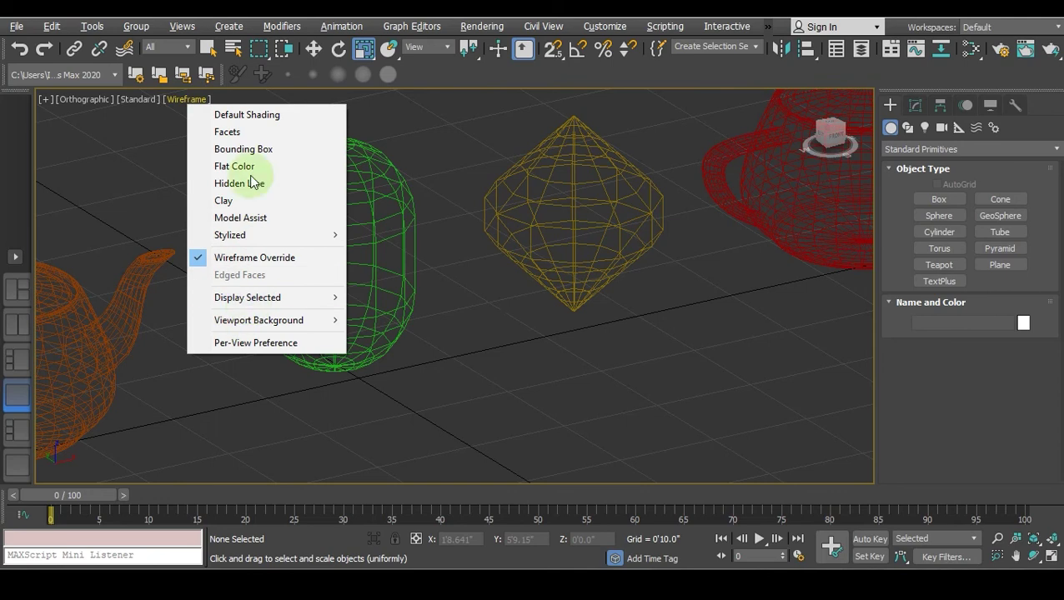
pyautogui.click(107, 197)
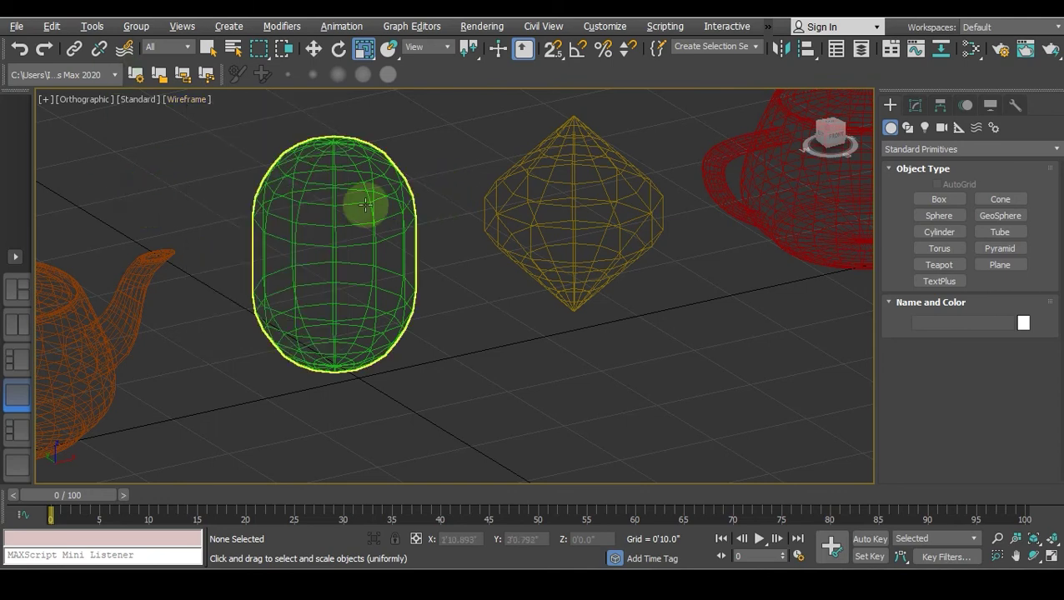
pyautogui.moveTo(366, 192); pyautogui.dragTo(429, 193, button='middle')
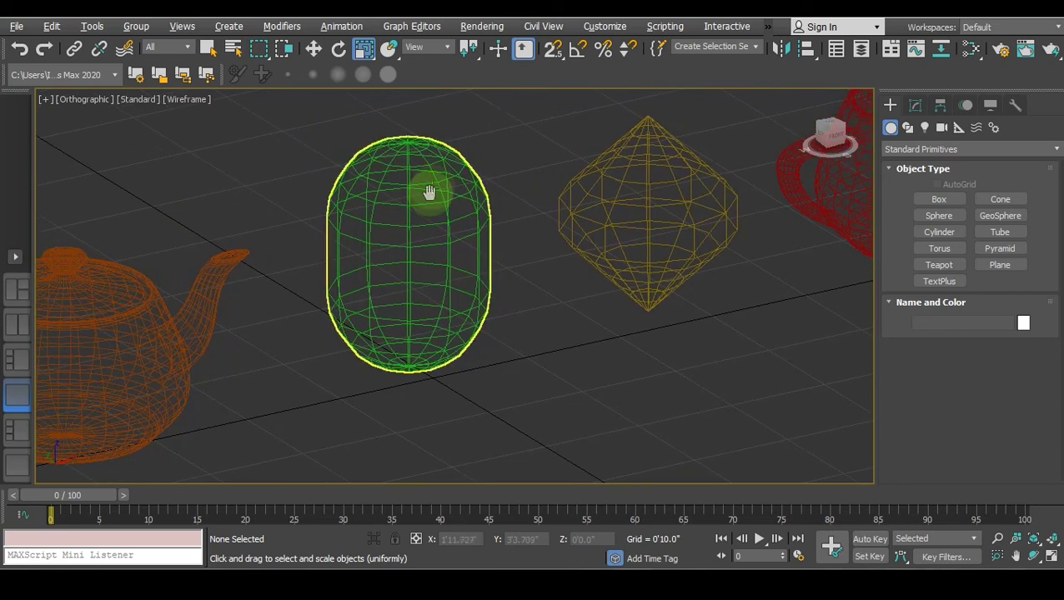
# Review the options in the viewport's shading, display preset, point-of-view and general label menus, including SteeringWheels
pyautogui.click(196, 100)
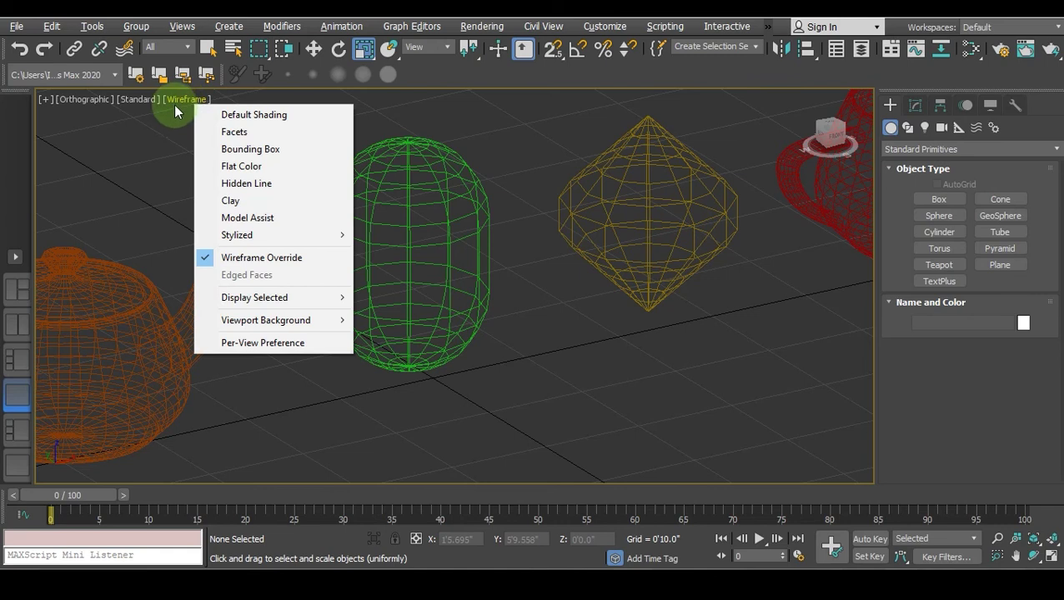
pyautogui.click(140, 100)
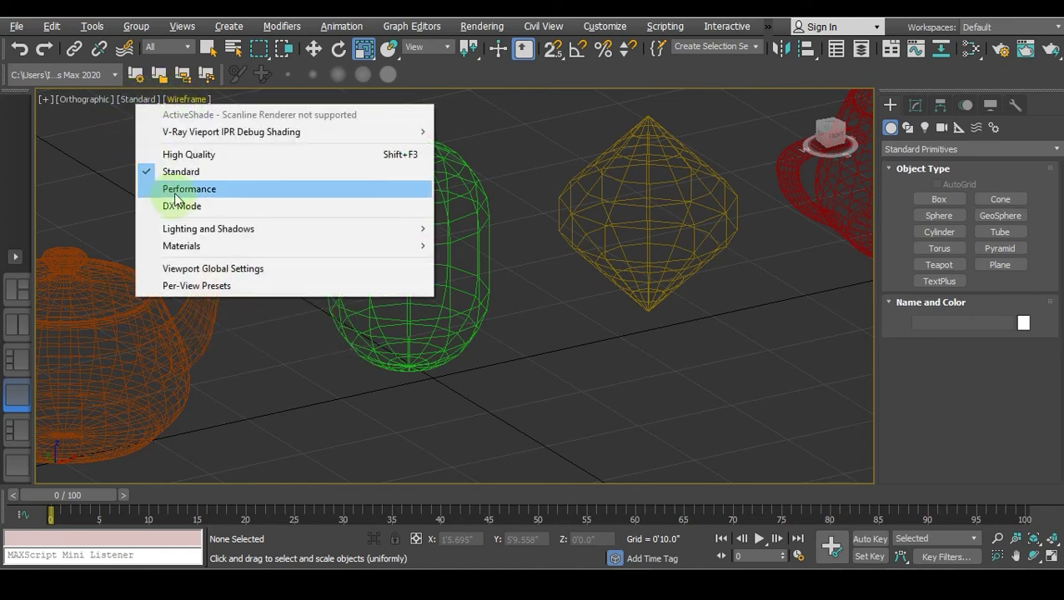
pyautogui.click(145, 99)
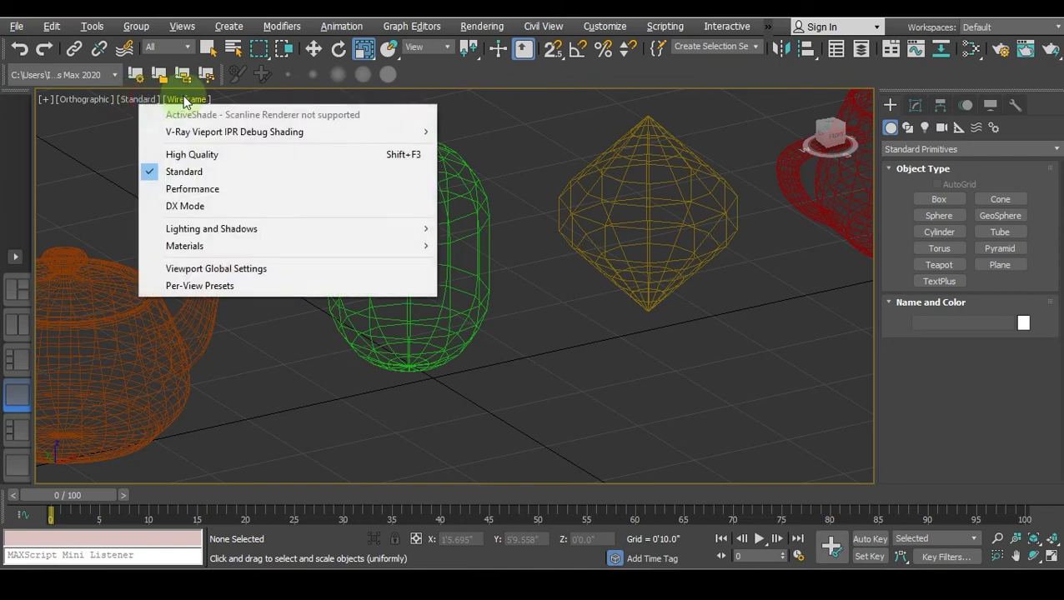
pyautogui.click(185, 99)
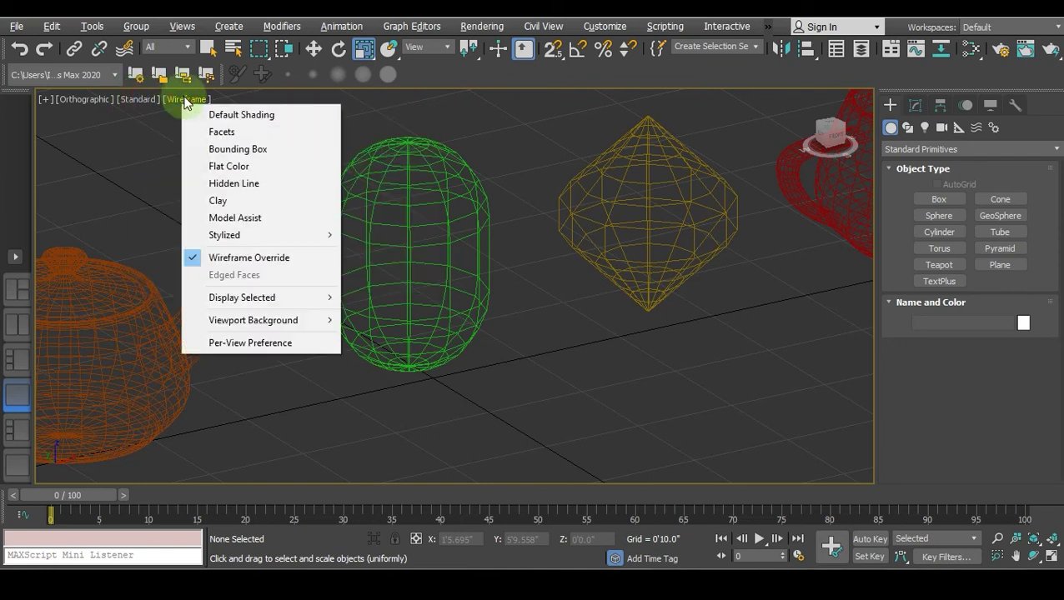
pyautogui.click(92, 99)
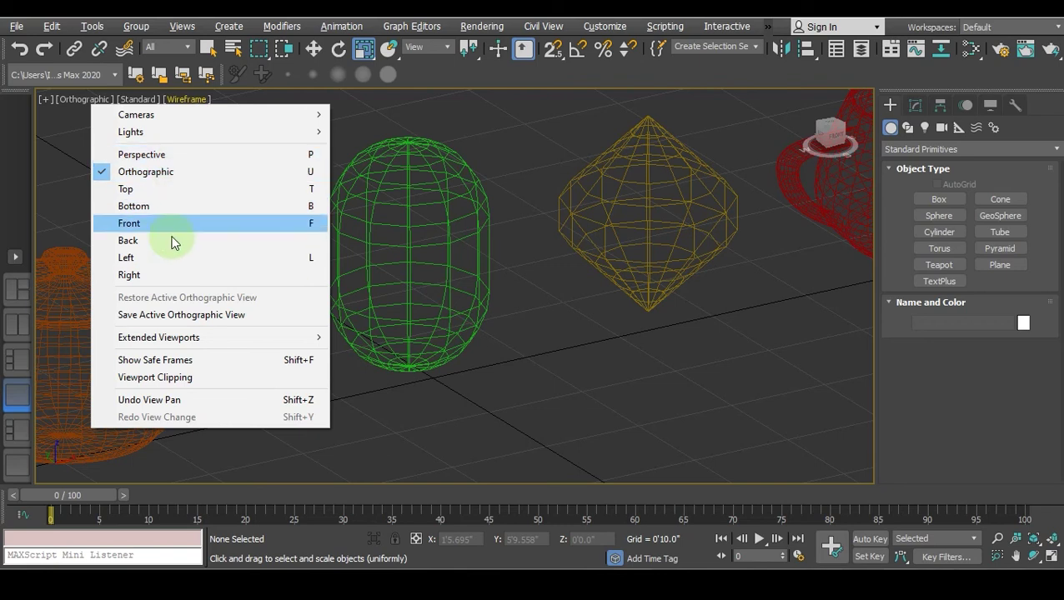
pyautogui.click(45, 99)
pyautogui.click(46, 99)
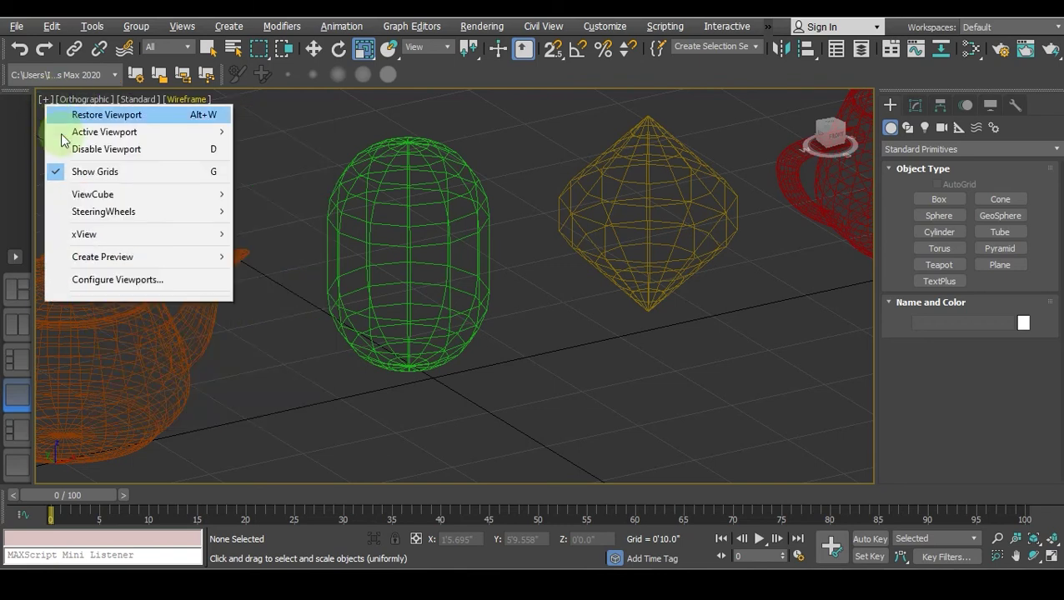
pyautogui.click(192, 195)
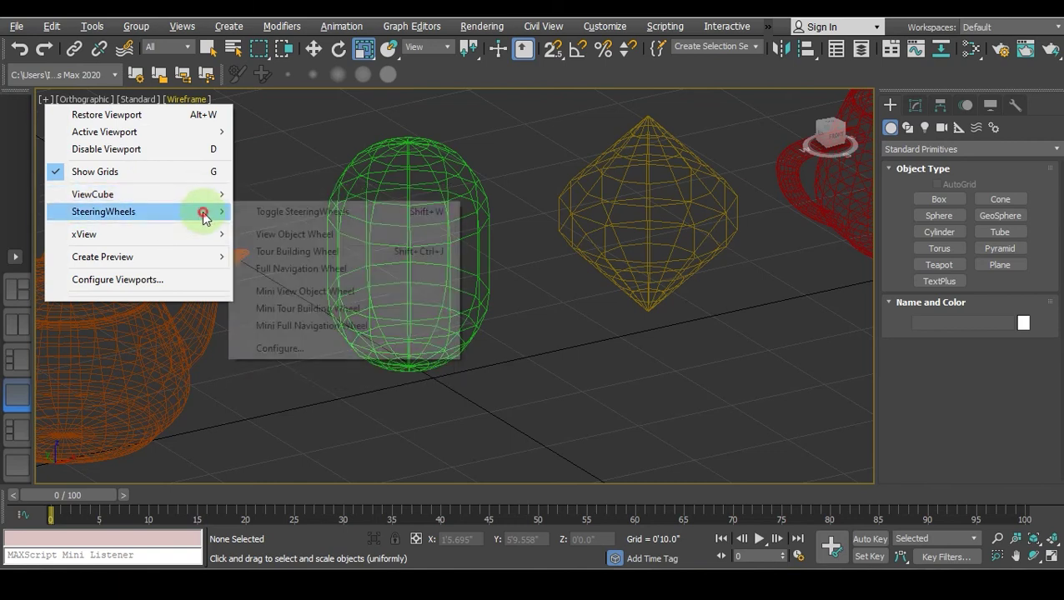
pyautogui.click(174, 99)
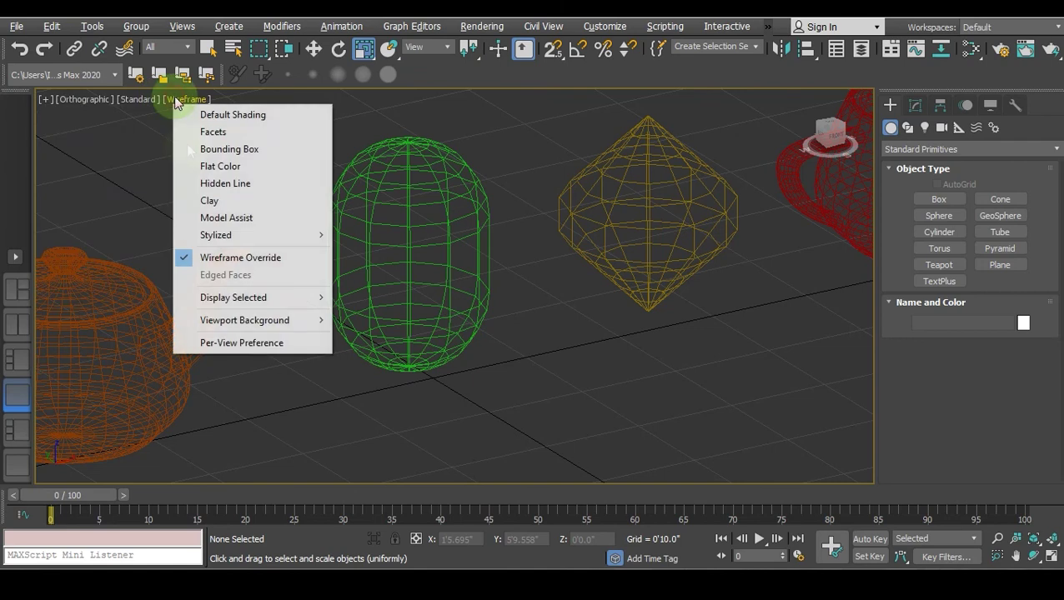
pyautogui.click(127, 169)
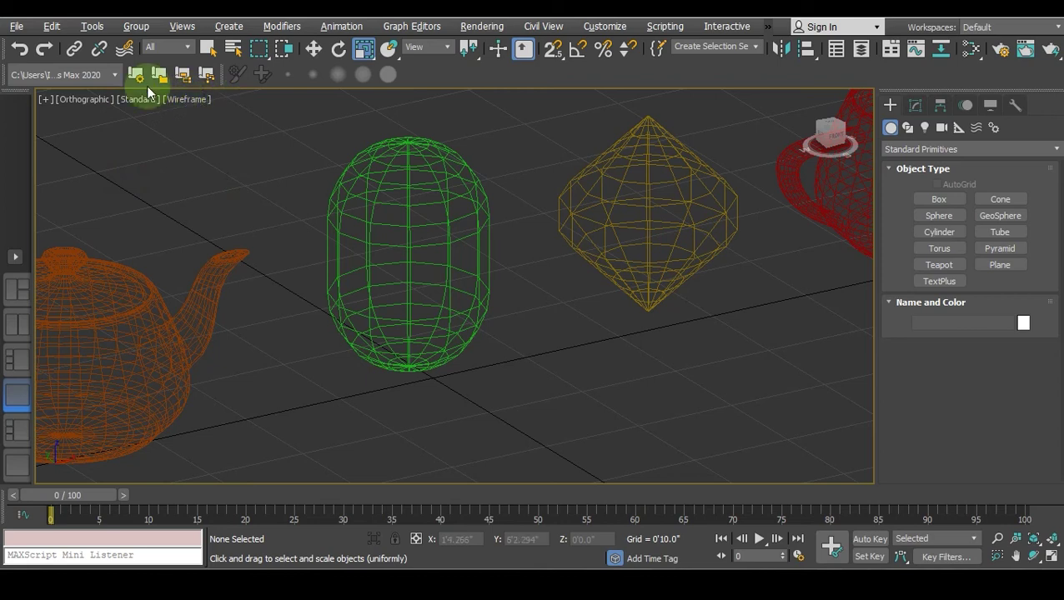
# Change the orthographic viewport to a Perspective view
pyautogui.click(128, 98)
pyautogui.click(95, 104)
pyautogui.click(86, 104)
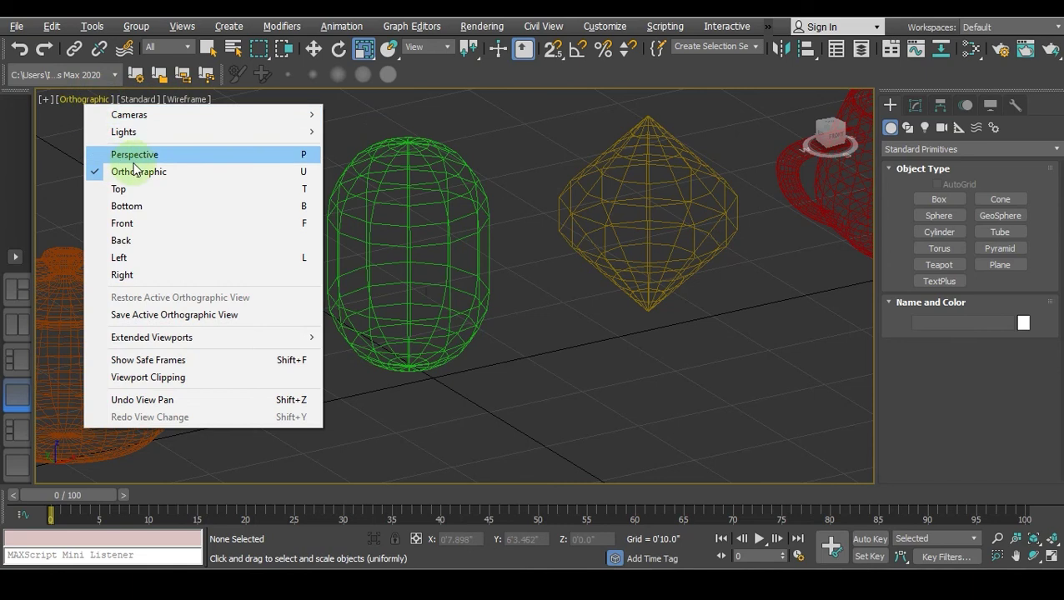
pyautogui.click(185, 156)
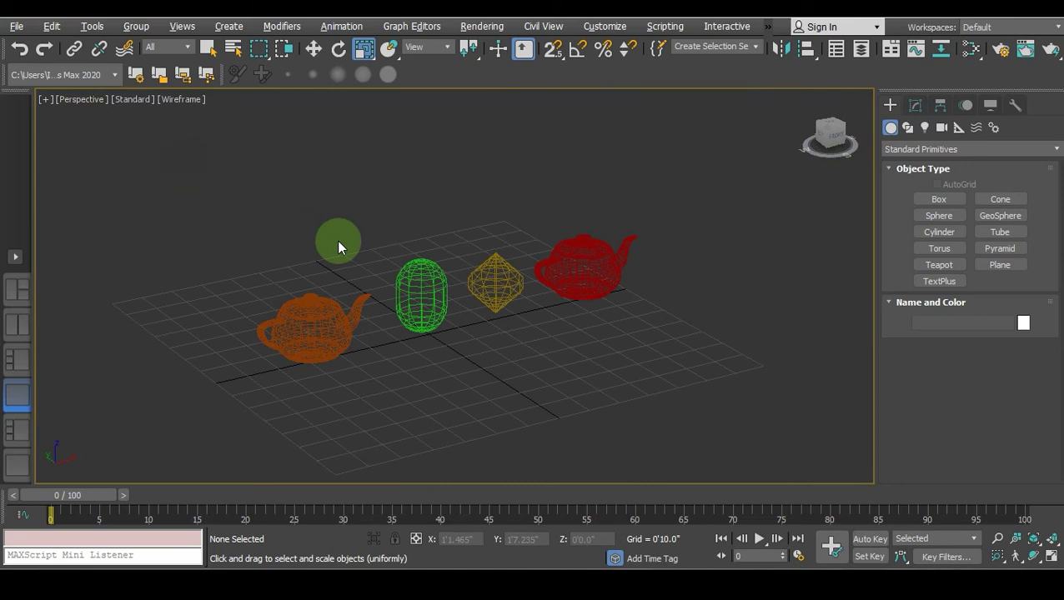
# Display the objects shaded with Edged Faces, toggling wireframe on and off to compare it on the orange teapot
pyautogui.press('F3')
pyautogui.press('F3')
pyautogui.press('F4')
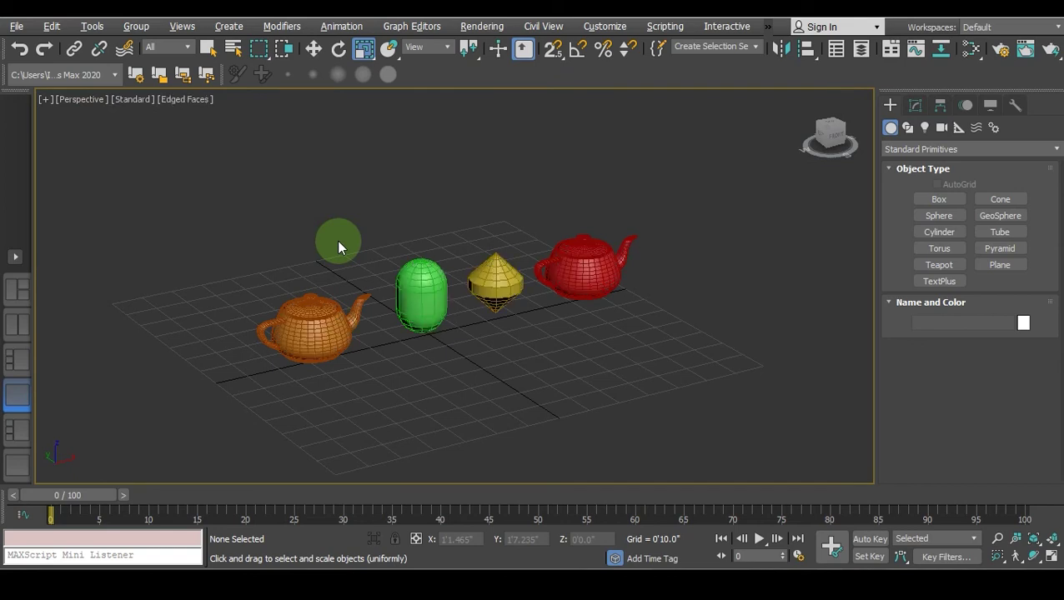
pyautogui.scroll(4, 351, 313)
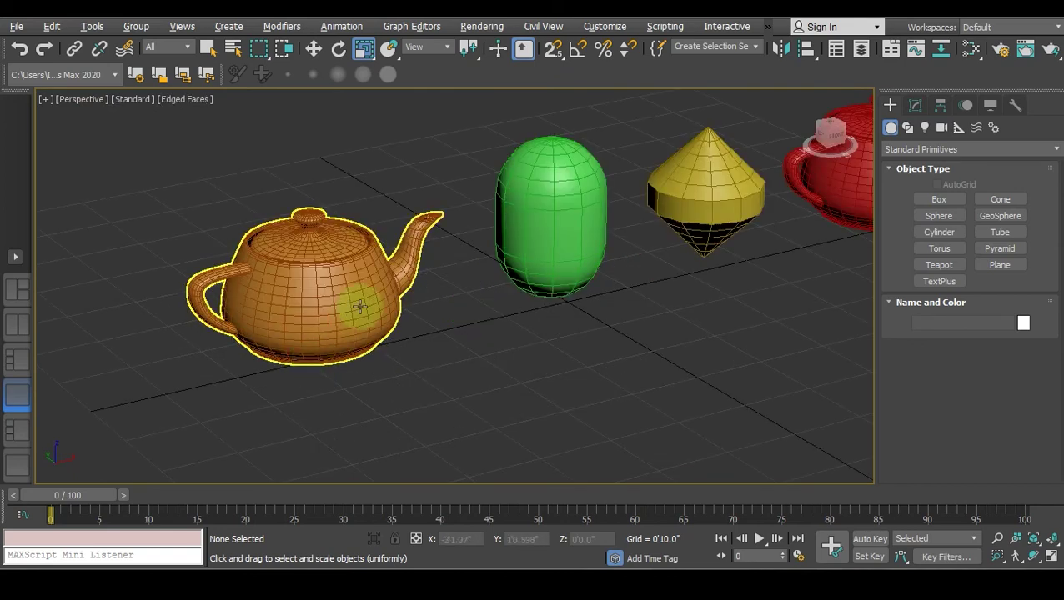
pyautogui.press('F3')
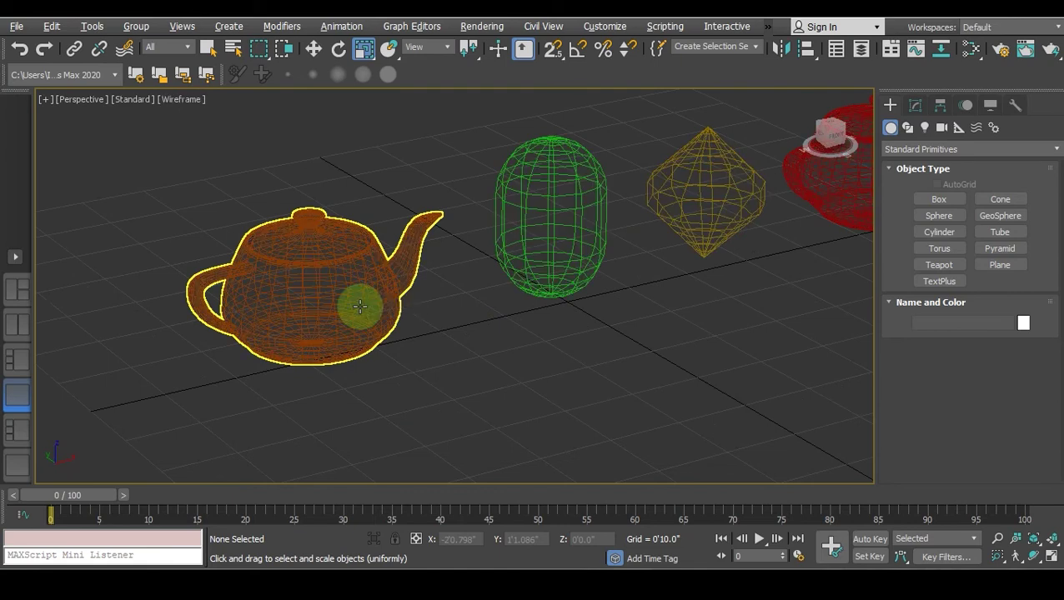
pyautogui.press('F3')
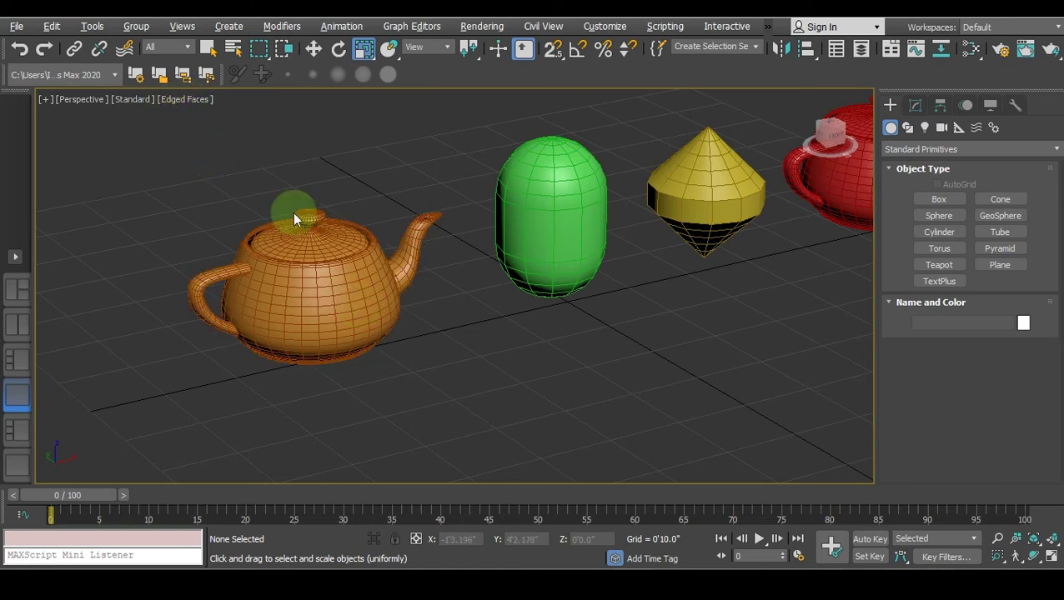
# Check the Edged Faces entry among the shading options and turn edged faces off for the viewport
pyautogui.click(178, 100)
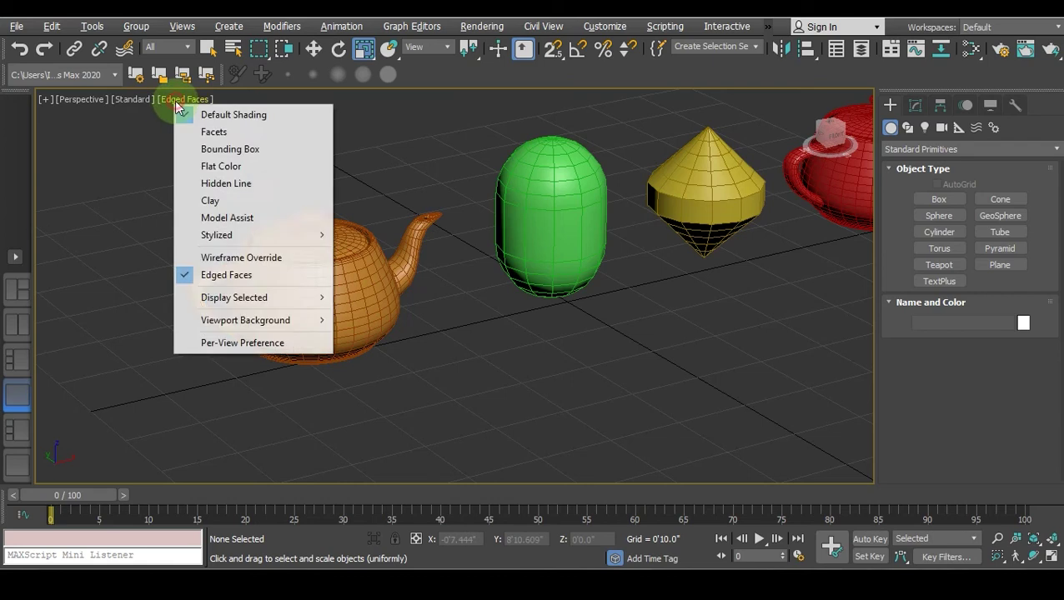
pyautogui.click(177, 102)
pyautogui.click(177, 101)
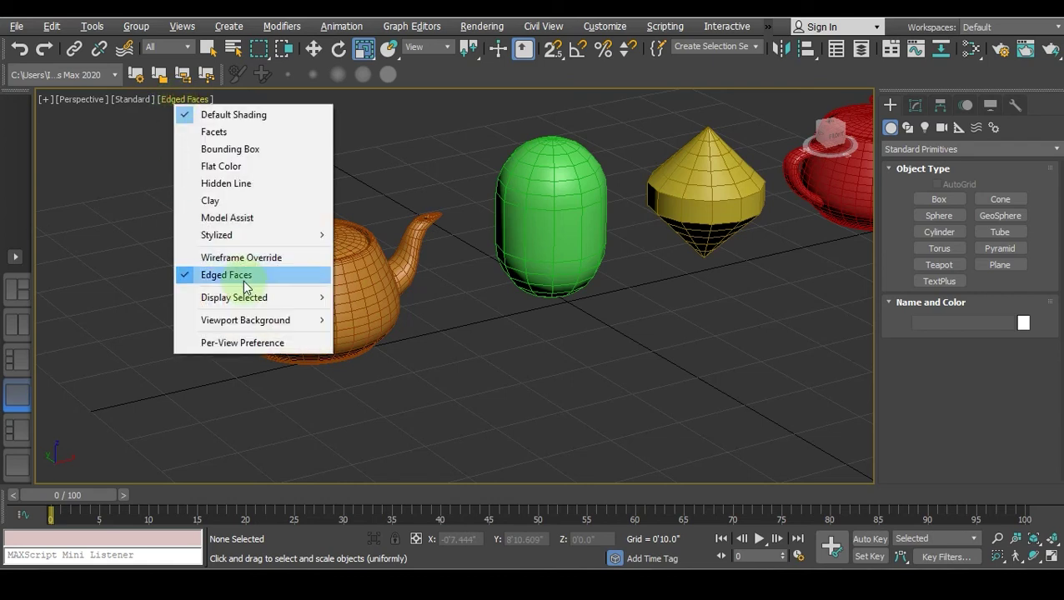
pyautogui.click(383, 186)
pyautogui.press('F4')
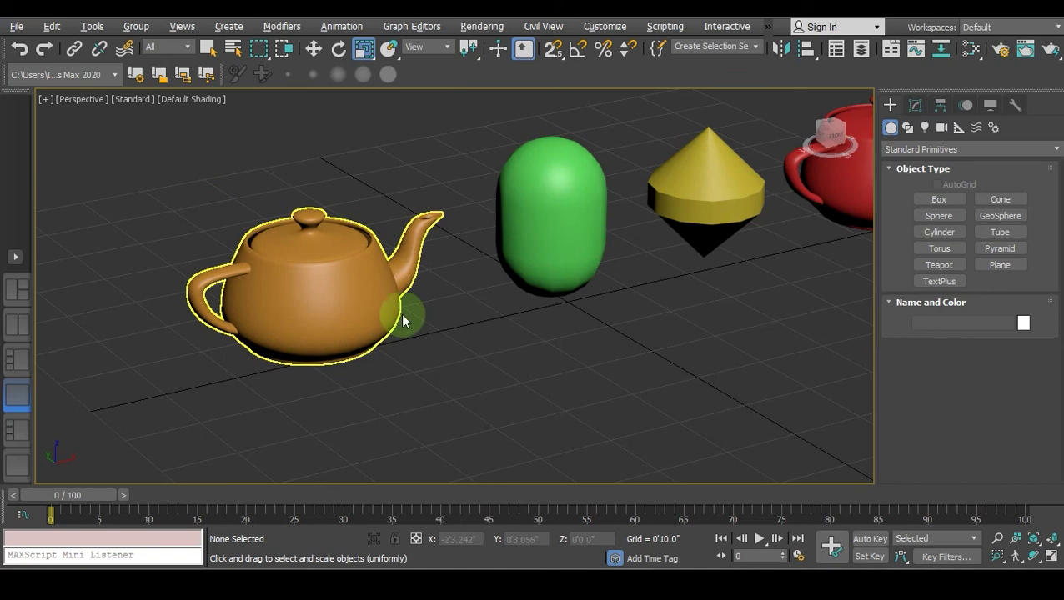
# Toggle the viewport repeatedly between wireframe and shaded display, try Edged Faces, and return to Default Shading
pyautogui.press('F3')
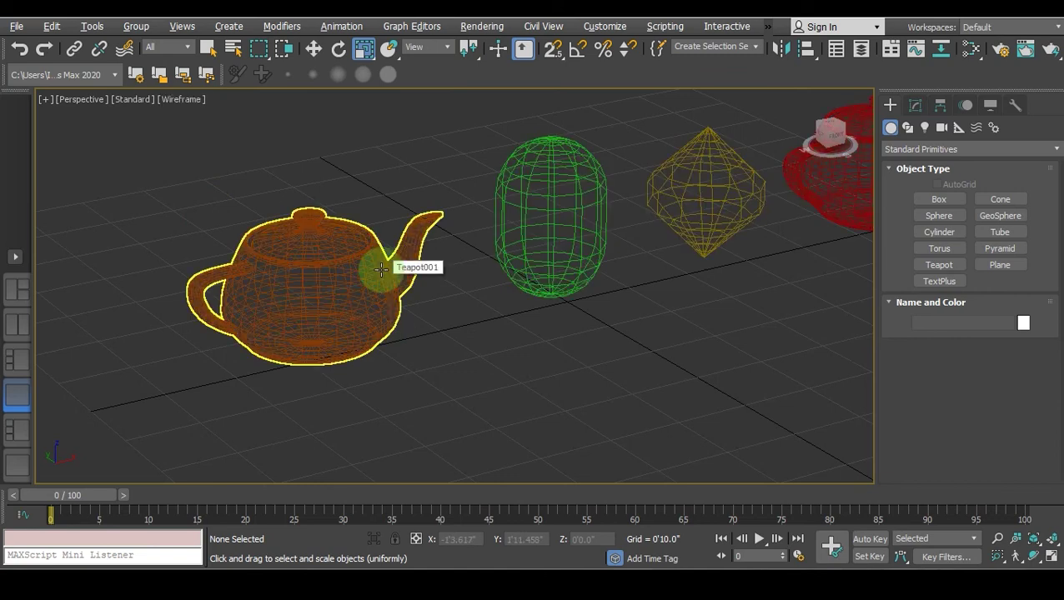
pyautogui.press('F3')
pyautogui.press('F3')
pyautogui.press('F3')
pyautogui.press('F3')
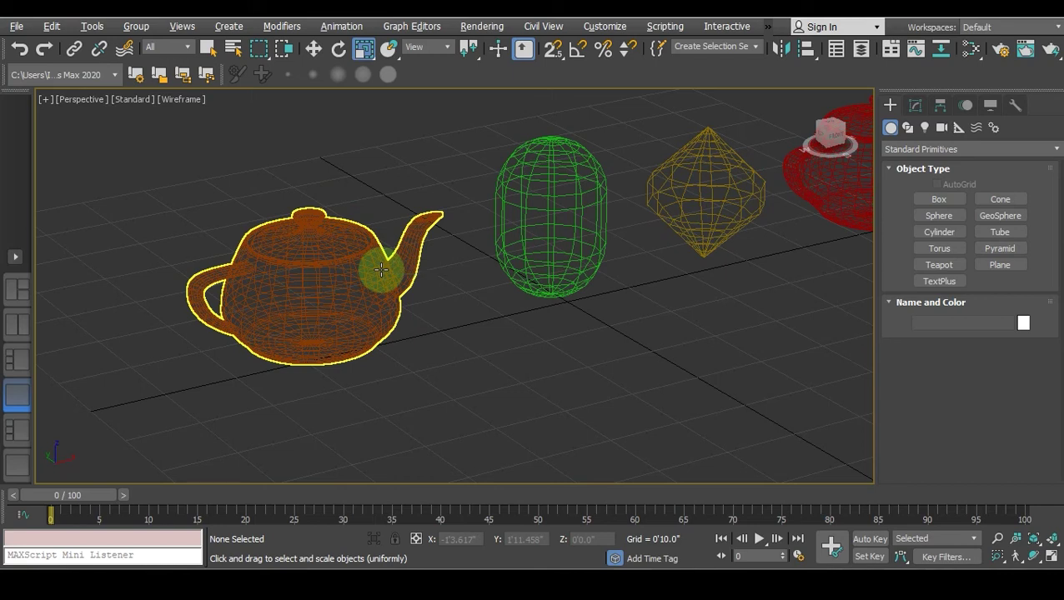
pyautogui.press('F4')
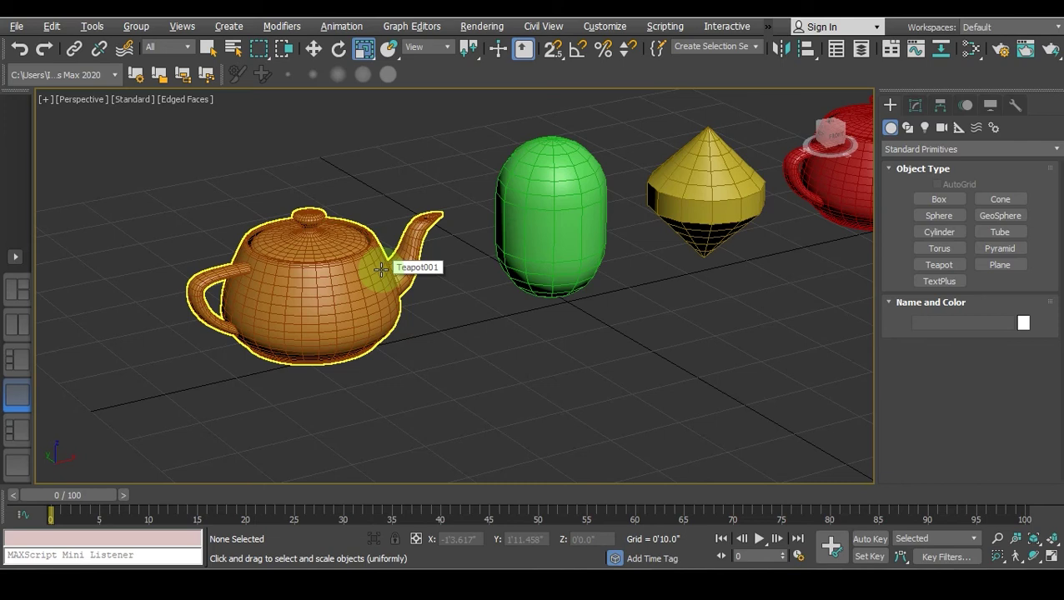
pyautogui.press('F4')
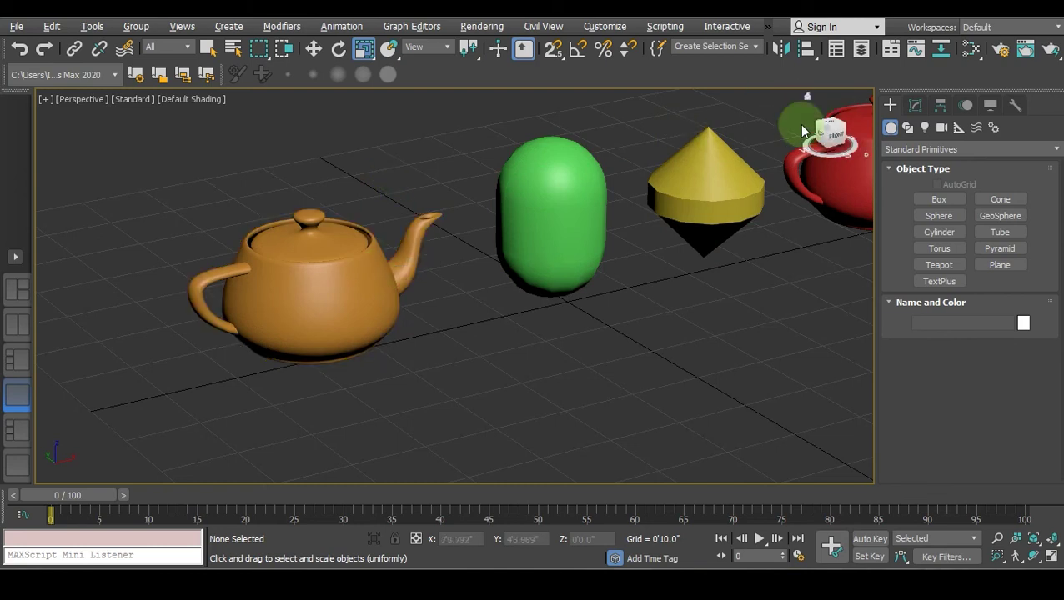
# Reorient the perspective view to an angled corner view from above that frames all four objects
pyautogui.click(828, 127)
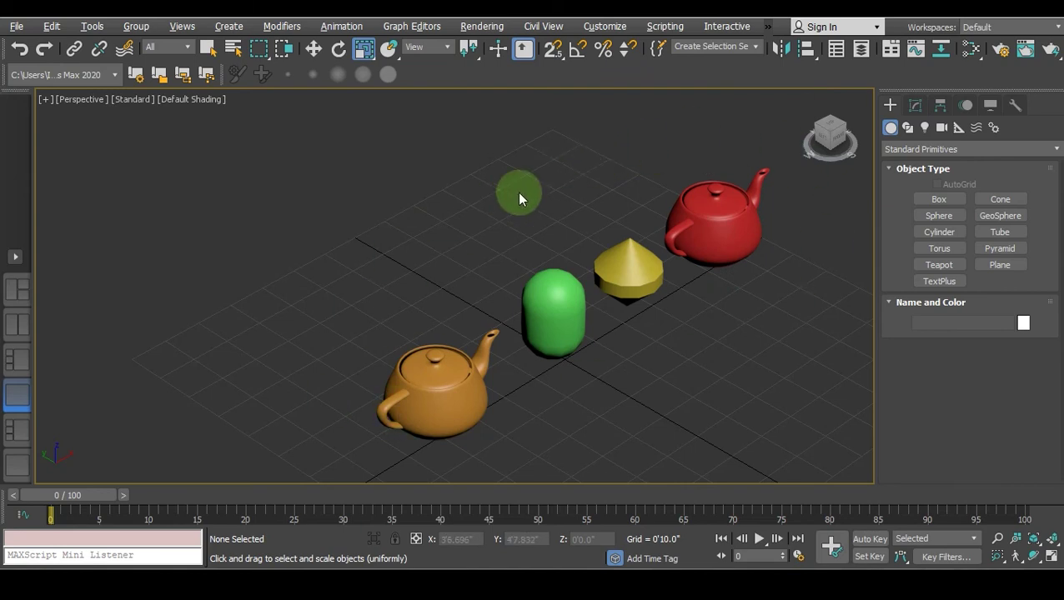
pyautogui.scroll(-3, 517, 194)
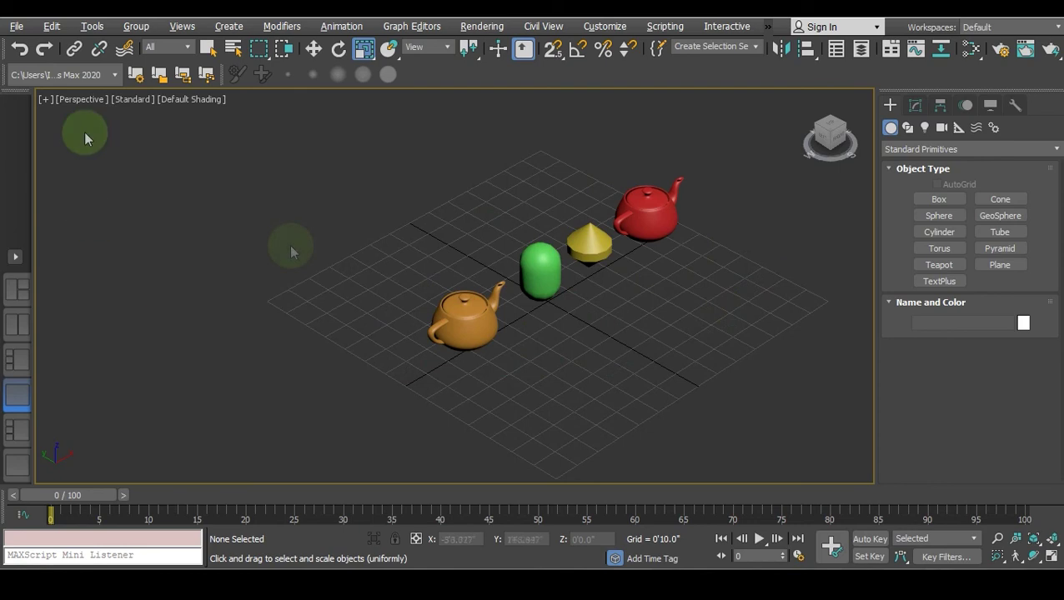
# Open the Viewport Background configuration and move its dialog aside so the objects can be seen
pyautogui.click(177, 99)
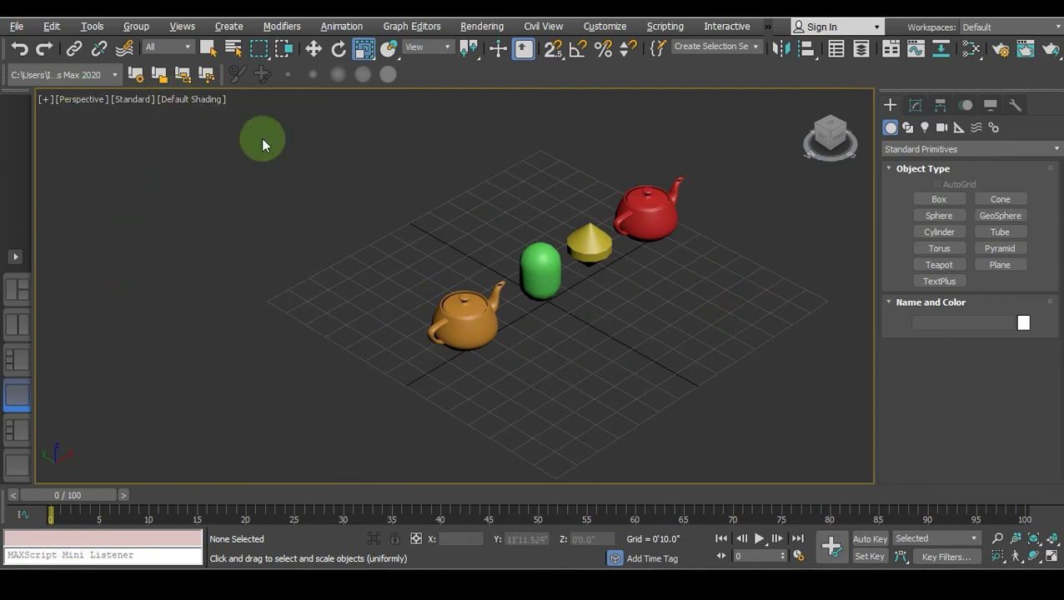
pyautogui.click(200, 101)
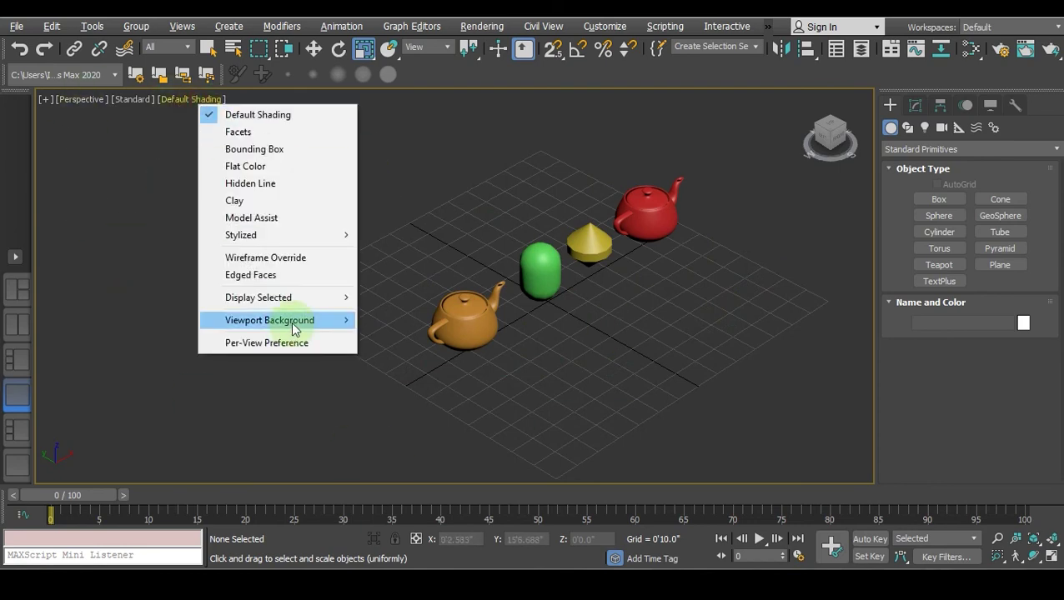
pyautogui.moveTo(285, 321)
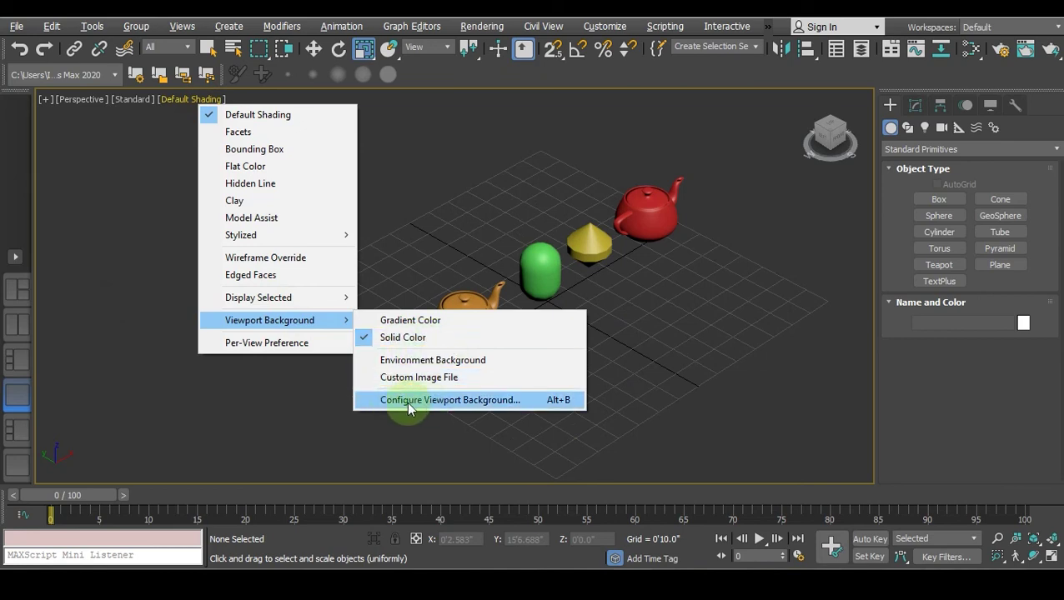
pyautogui.click(485, 411)
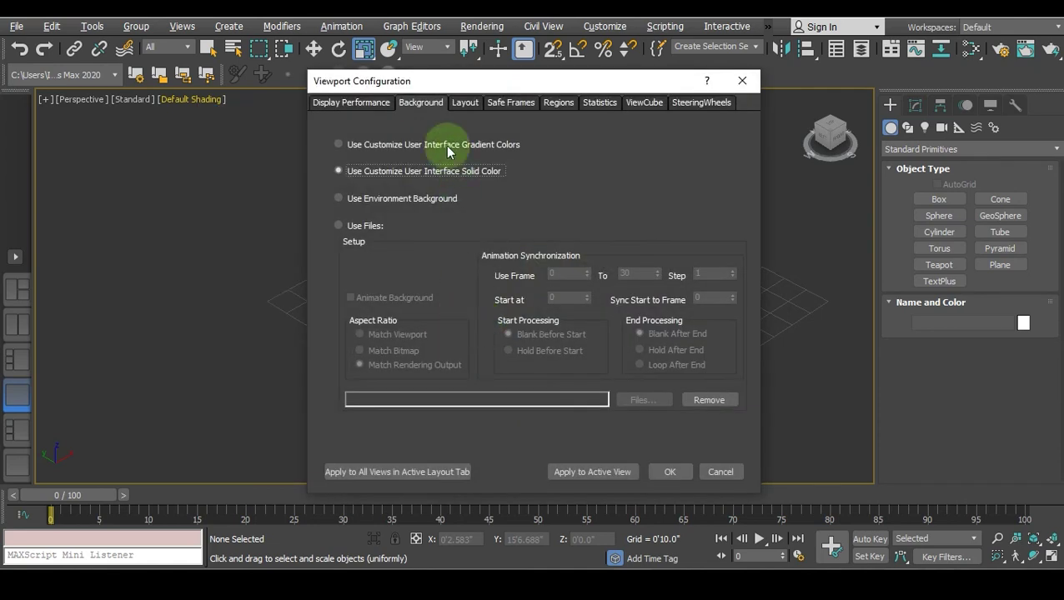
pyautogui.moveTo(505, 82); pyautogui.dragTo(826, 82)
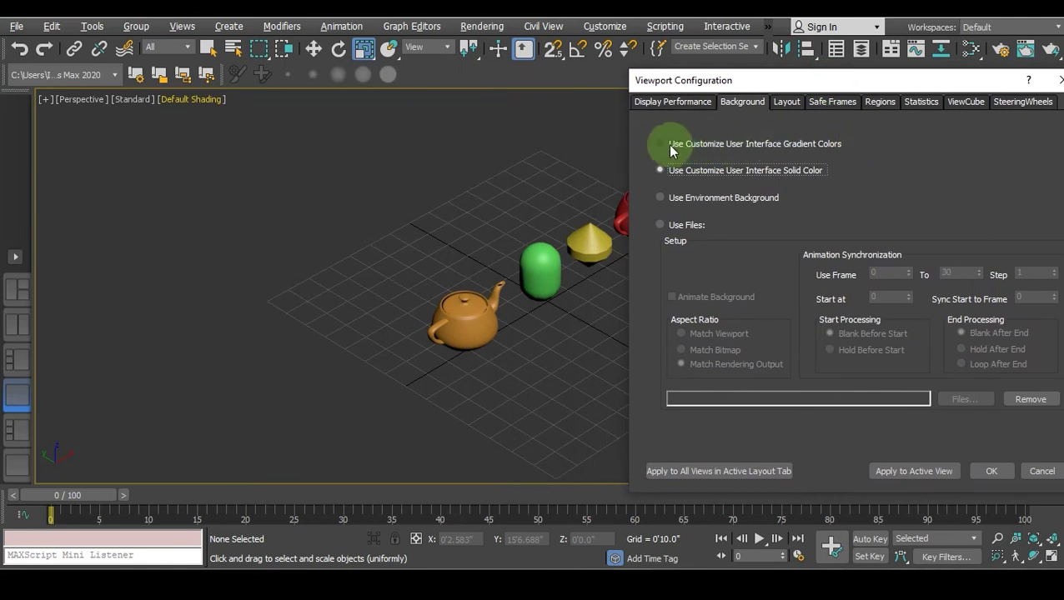
# Try the Customize User Interface Gradient Colors background on the active view, and reapply the solid color background
pyautogui.click(753, 147)
pyautogui.click(892, 473)
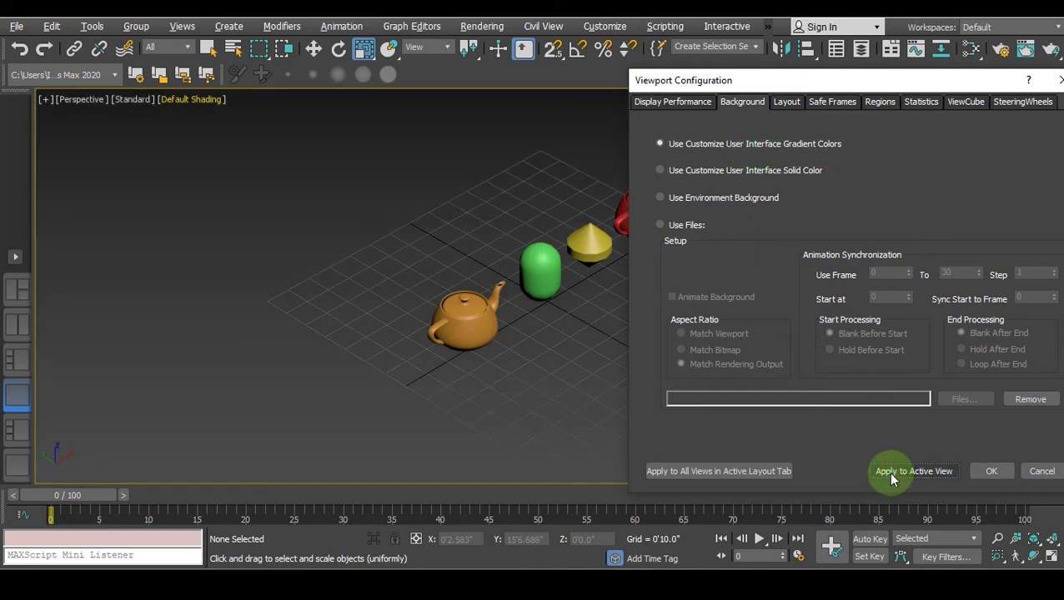
pyautogui.click(704, 170)
pyautogui.click(892, 473)
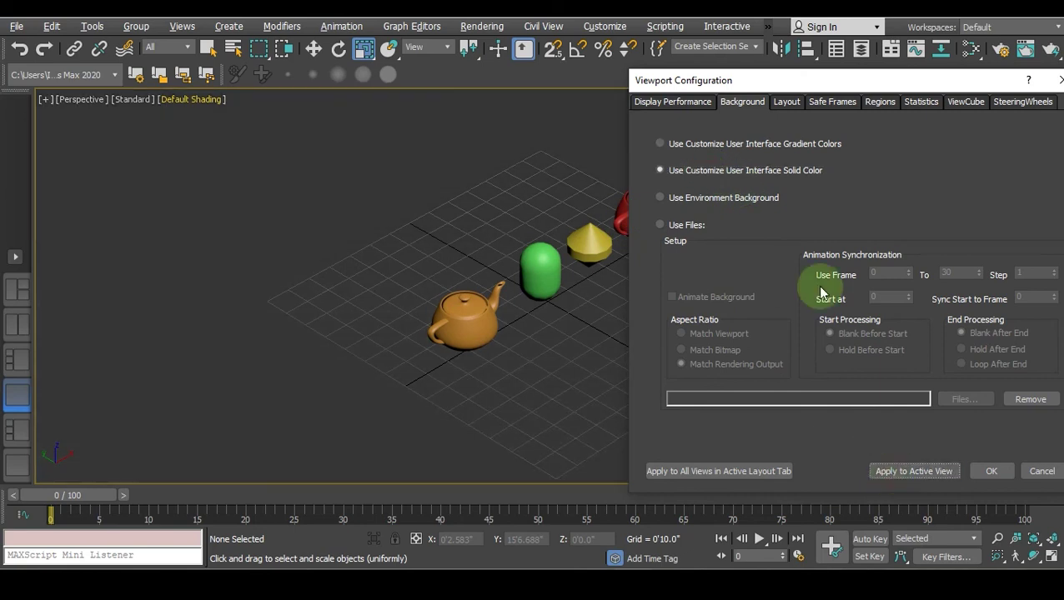
# Apply the Environment Background option to the active view
pyautogui.click(696, 199)
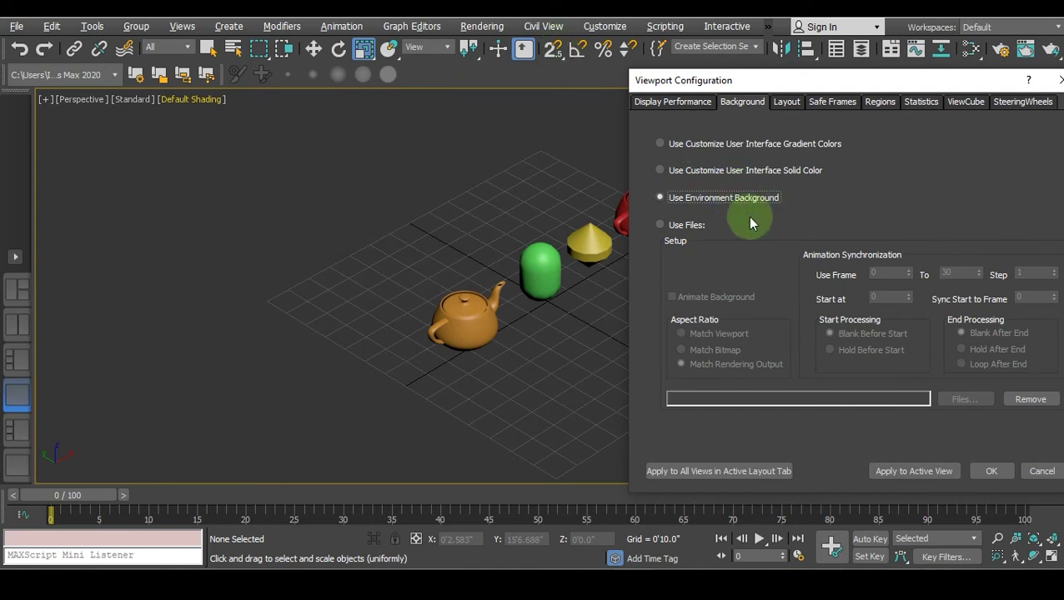
pyautogui.click(899, 467)
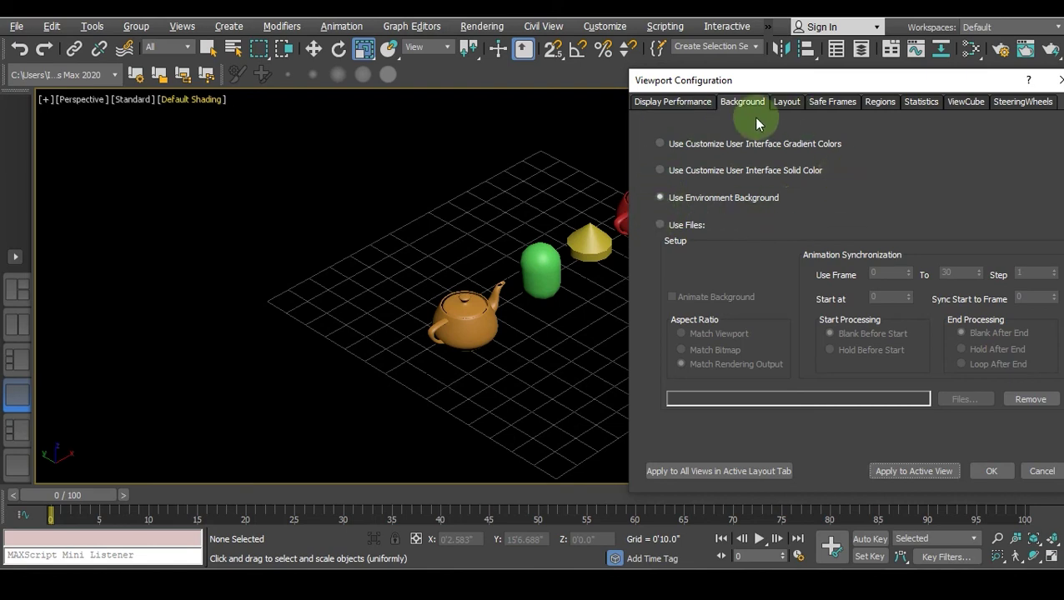
# Choose Use Files as the viewport background source and open the background image selection
pyautogui.click(671, 225)
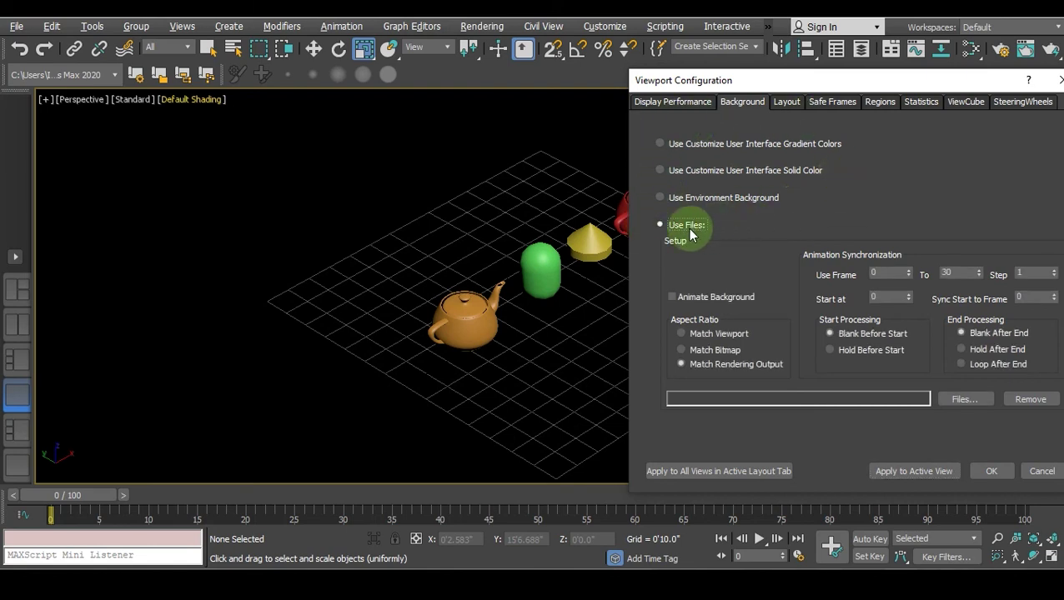
pyautogui.moveTo(777, 80); pyautogui.dragTo(635, 67)
pyautogui.click(815, 382)
# Browse to the 3DS MAX folder on the Desktop for a background image
pyautogui.doubleClick(537, 150)
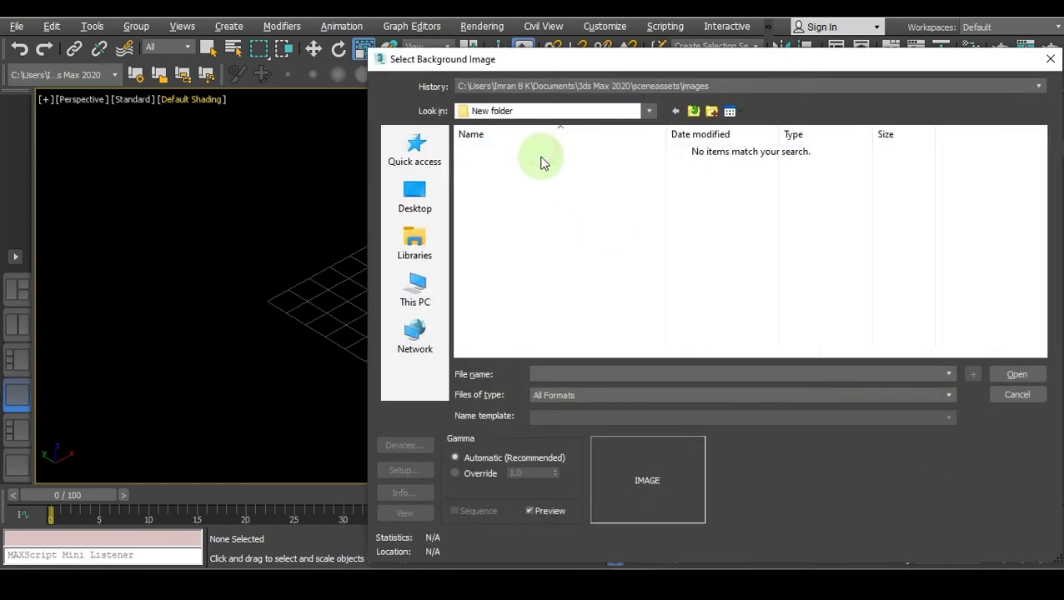
pyautogui.click(414, 150)
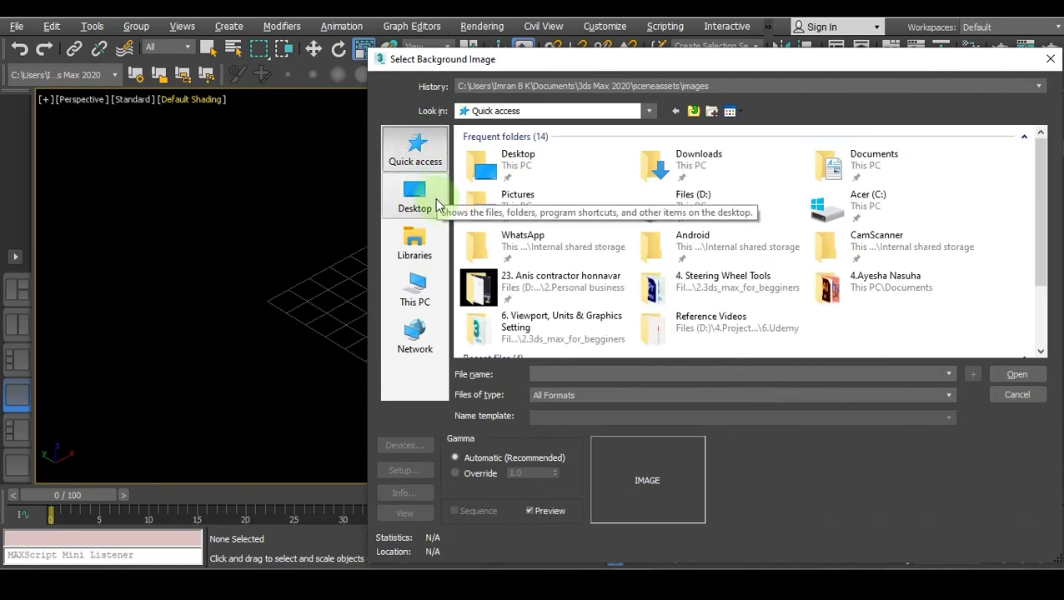
pyautogui.doubleClick(896, 161)
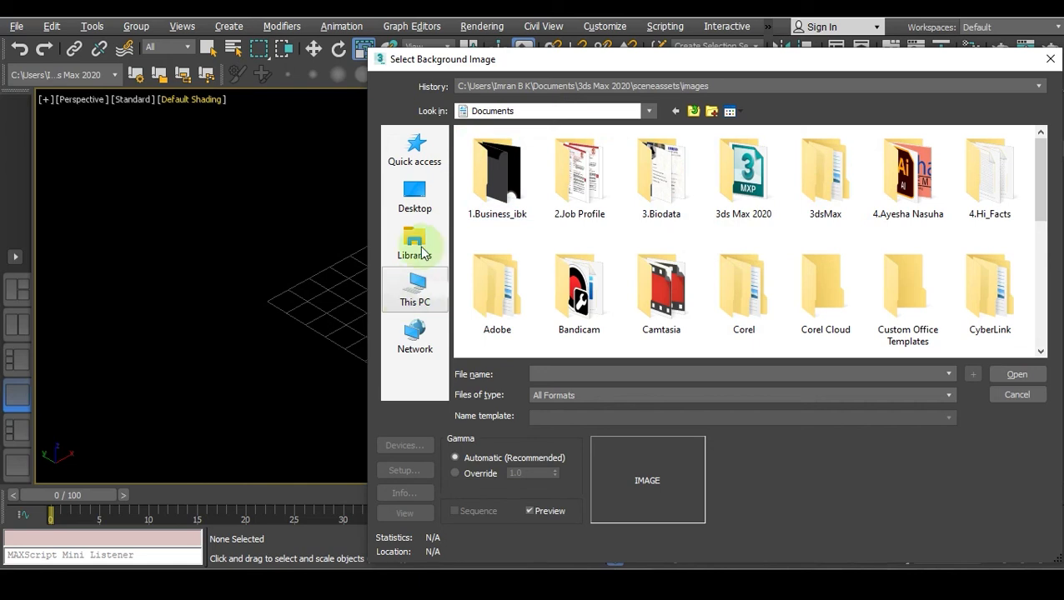
pyautogui.click(416, 155)
pyautogui.click(416, 199)
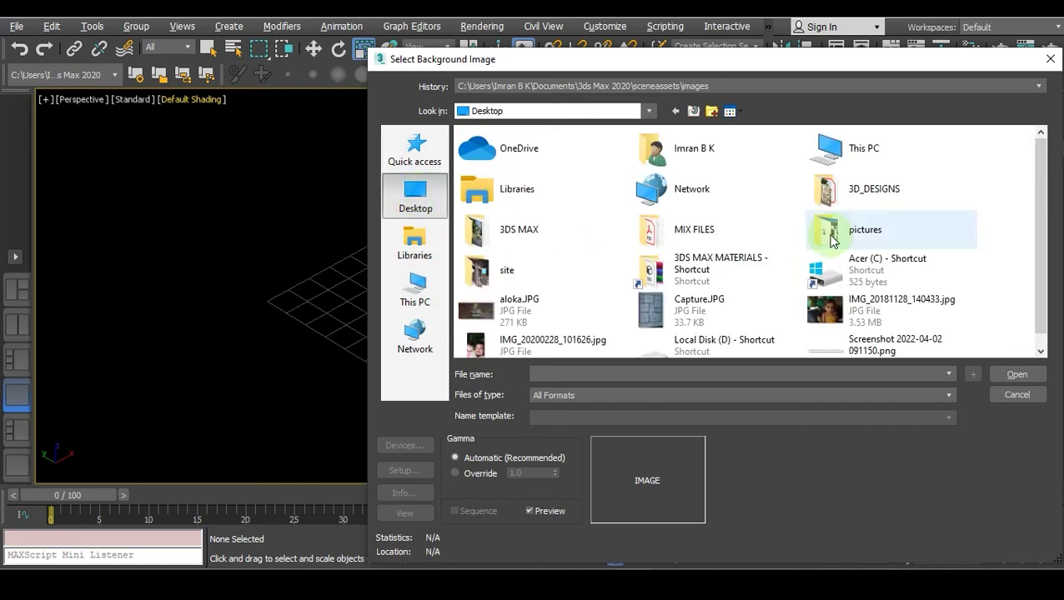
pyautogui.scroll(-1, 842, 227)
pyautogui.scroll(1, 855, 236)
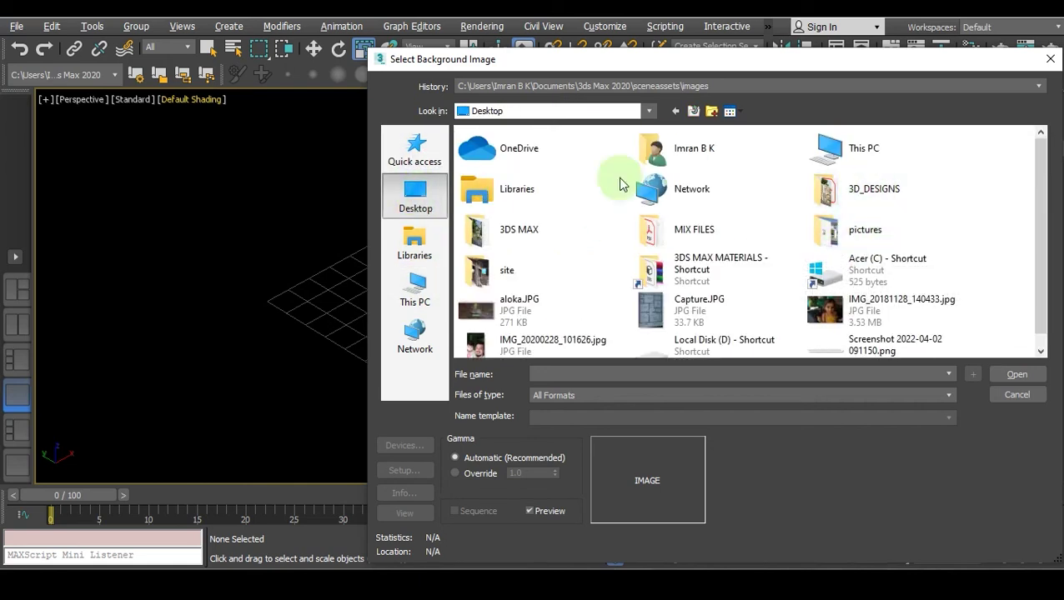
pyautogui.doubleClick(514, 233)
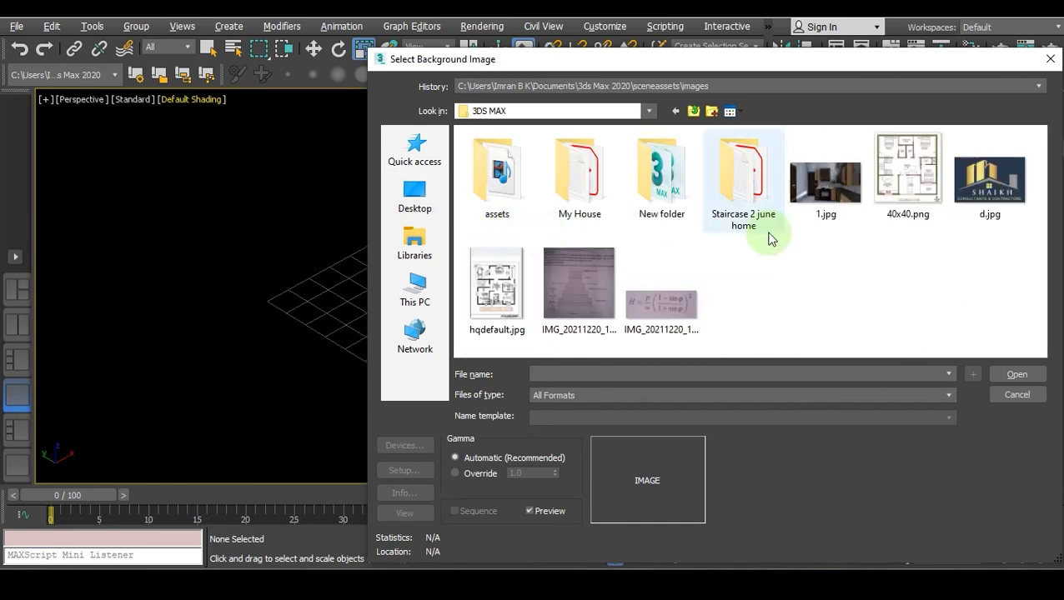
# Load 1.jpg as the background, apply it to the active view, and move the configuration dialog clear of the objects
pyautogui.click(826, 183)
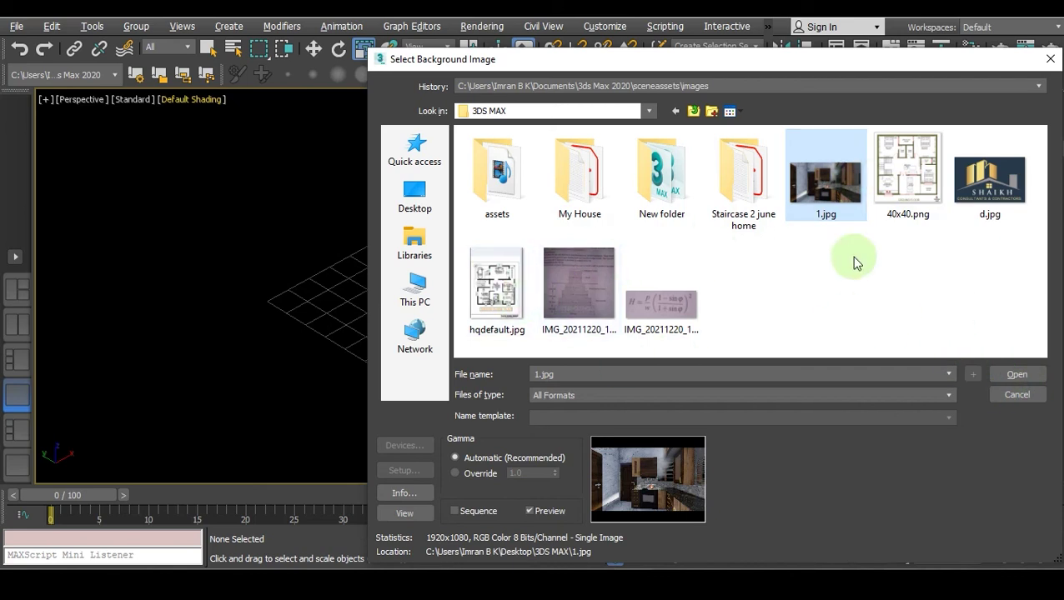
pyautogui.click(1017, 374)
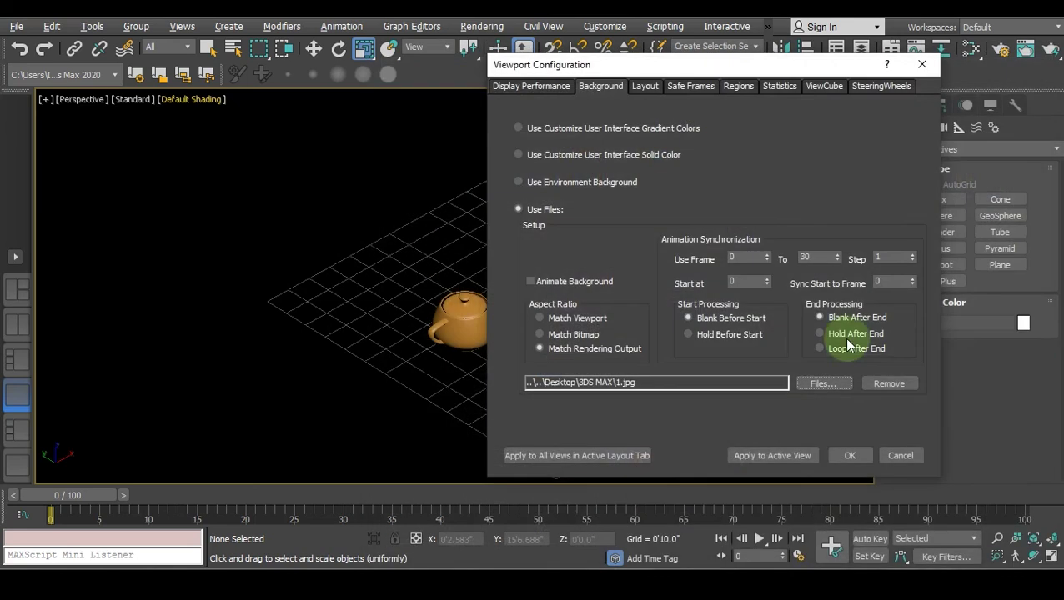
pyautogui.click(768, 457)
pyautogui.moveTo(712, 73); pyautogui.dragTo(967, 84)
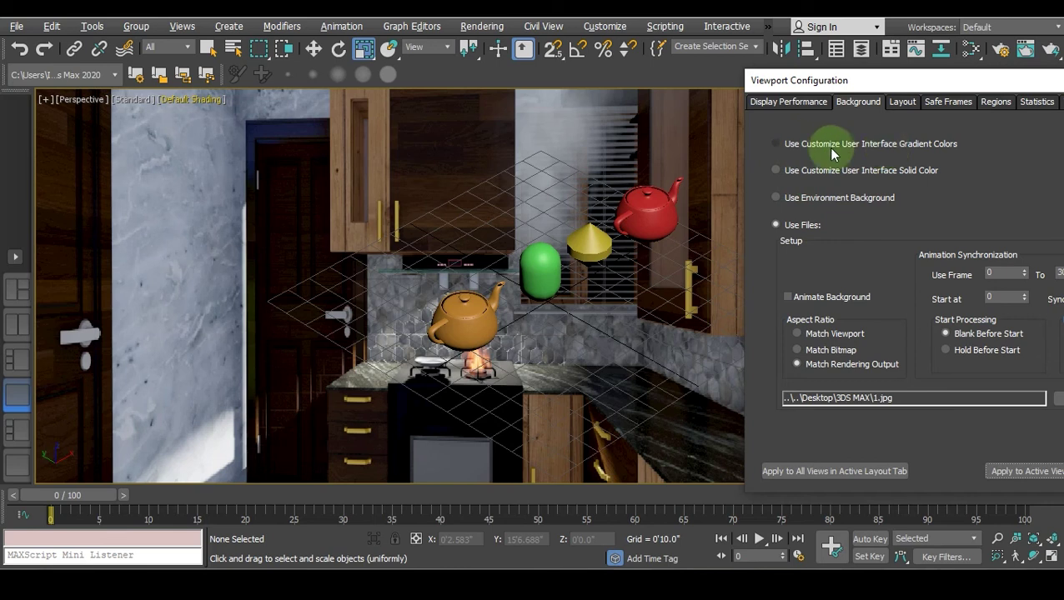
# Apply the Customize User Interface Gradient Colors background to the active view
pyautogui.click(805, 147)
pyautogui.moveTo(850, 84); pyautogui.dragTo(619, 40)
pyautogui.click(814, 428)
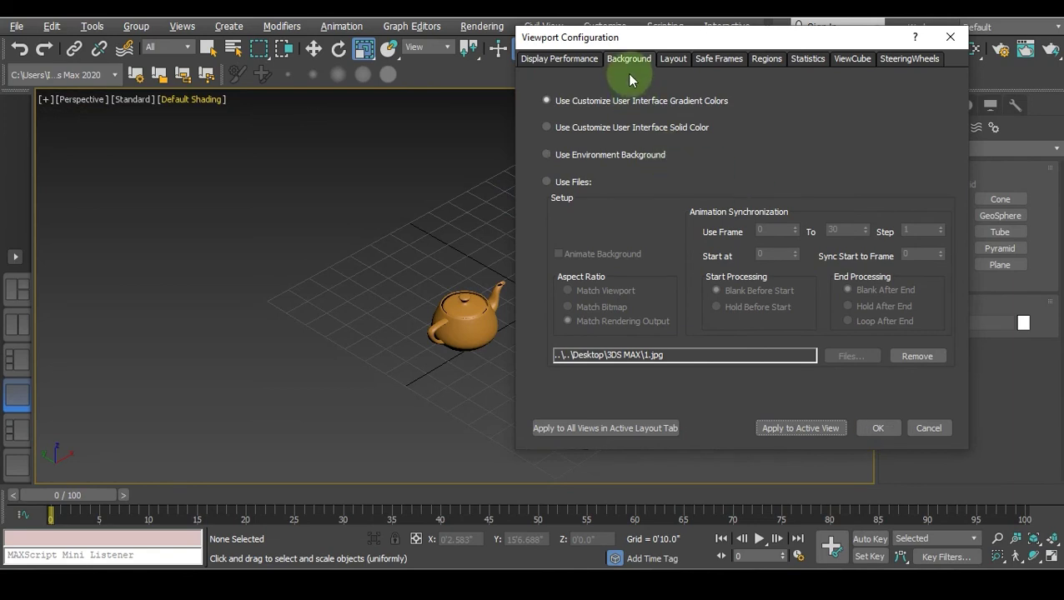
# Try the side-by-side Perspective and Front viewport layout, and reapply the single Perspective layout
pyautogui.click(672, 59)
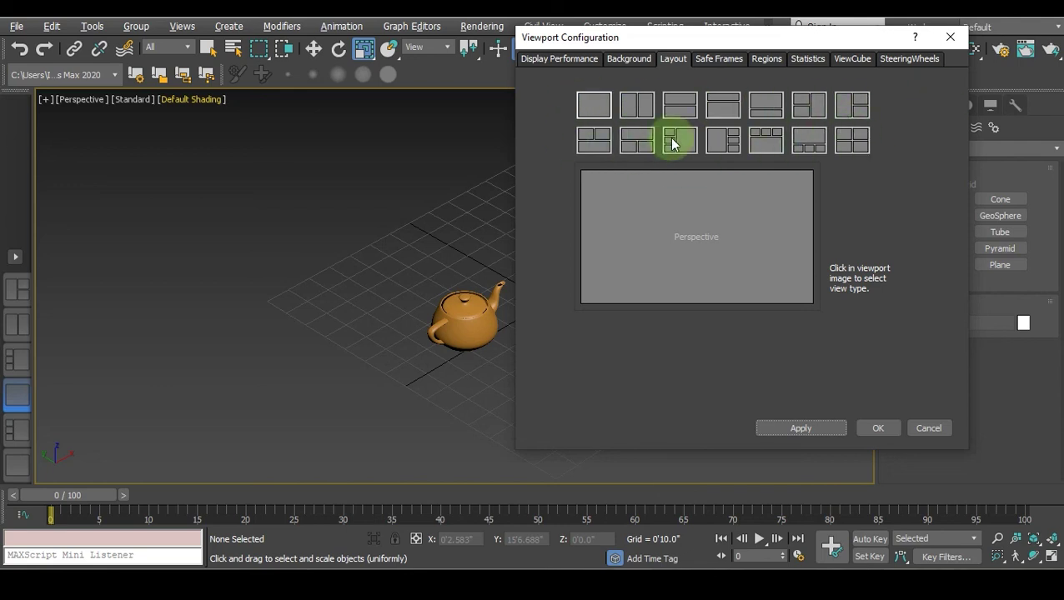
pyautogui.click(642, 107)
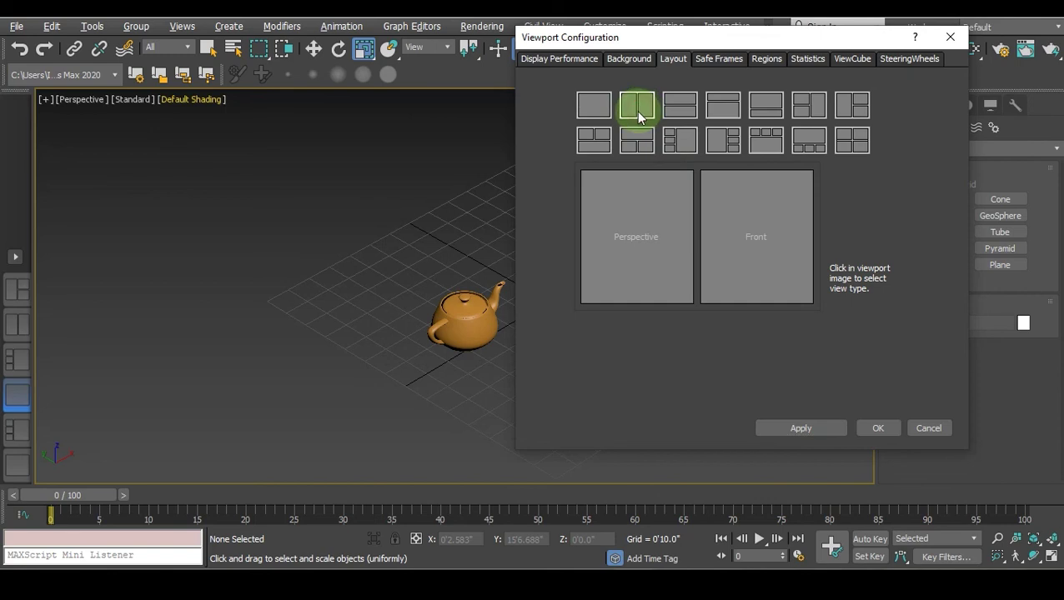
pyautogui.click(798, 427)
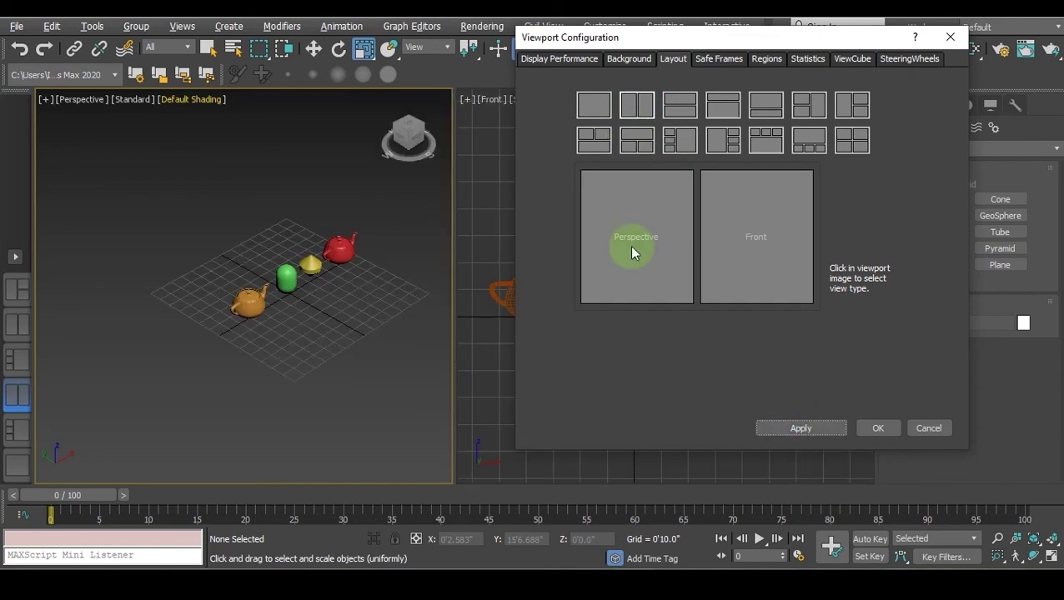
pyautogui.moveTo(621, 46); pyautogui.dragTo(581, 168)
pyautogui.moveTo(583, 120); pyautogui.dragTo(577, 39)
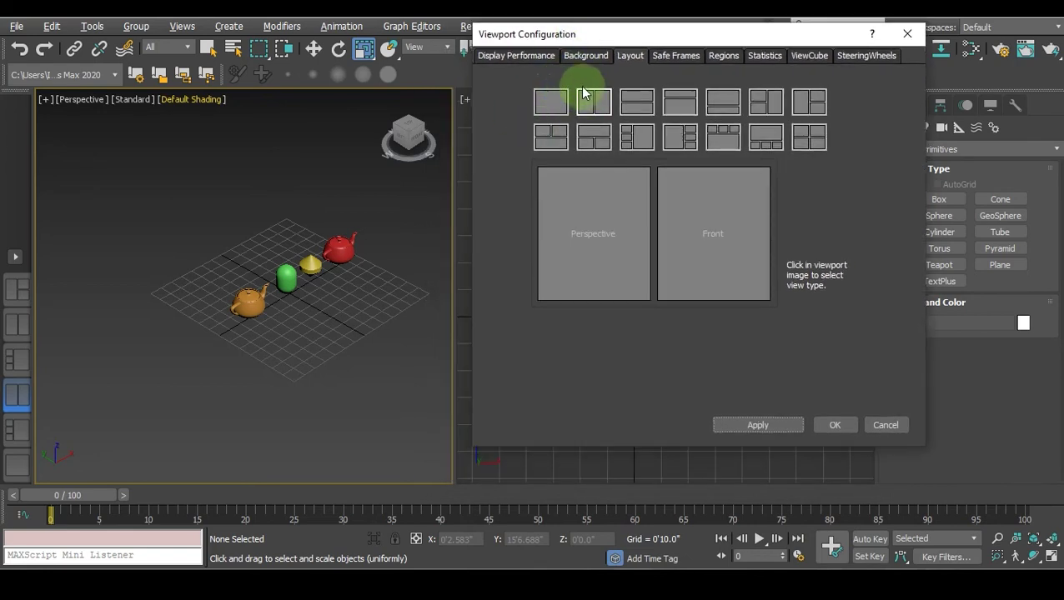
pyautogui.click(553, 102)
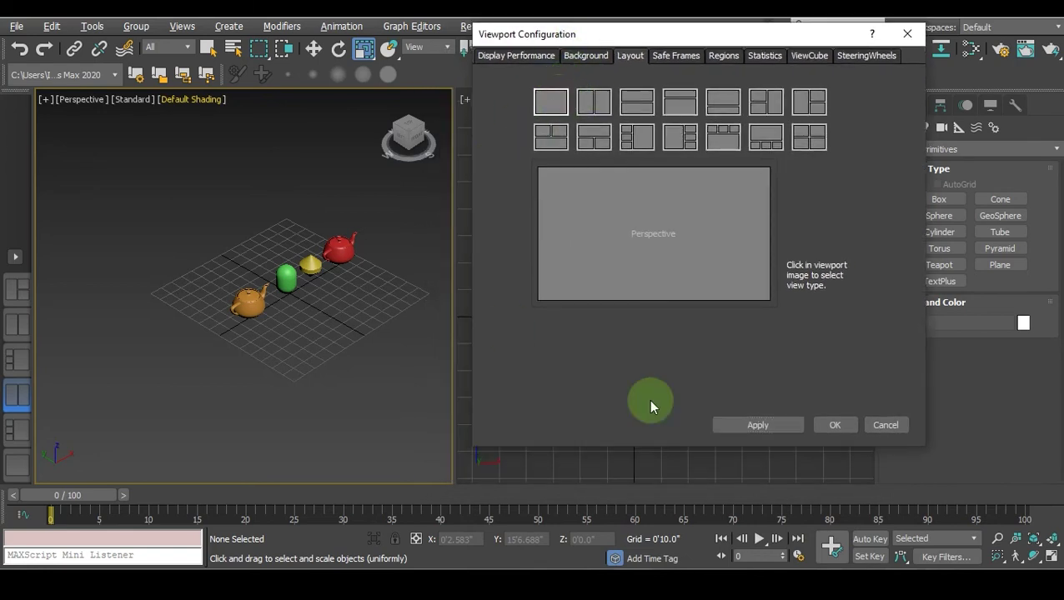
pyautogui.click(775, 421)
pyautogui.click(835, 421)
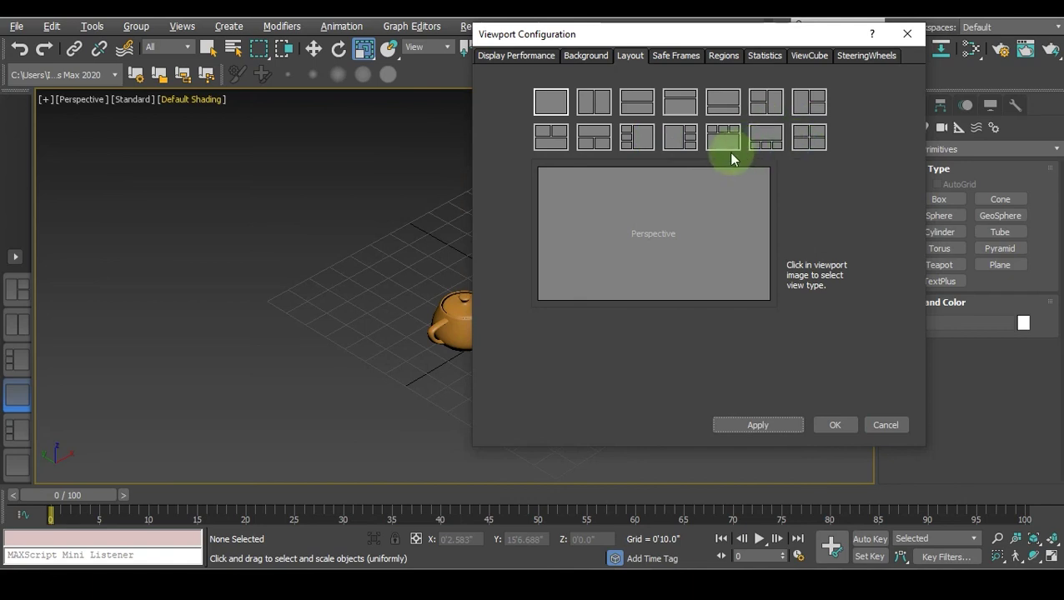
# Apply the layout of four equal viewports and close the Viewport Configuration
pyautogui.click(807, 138)
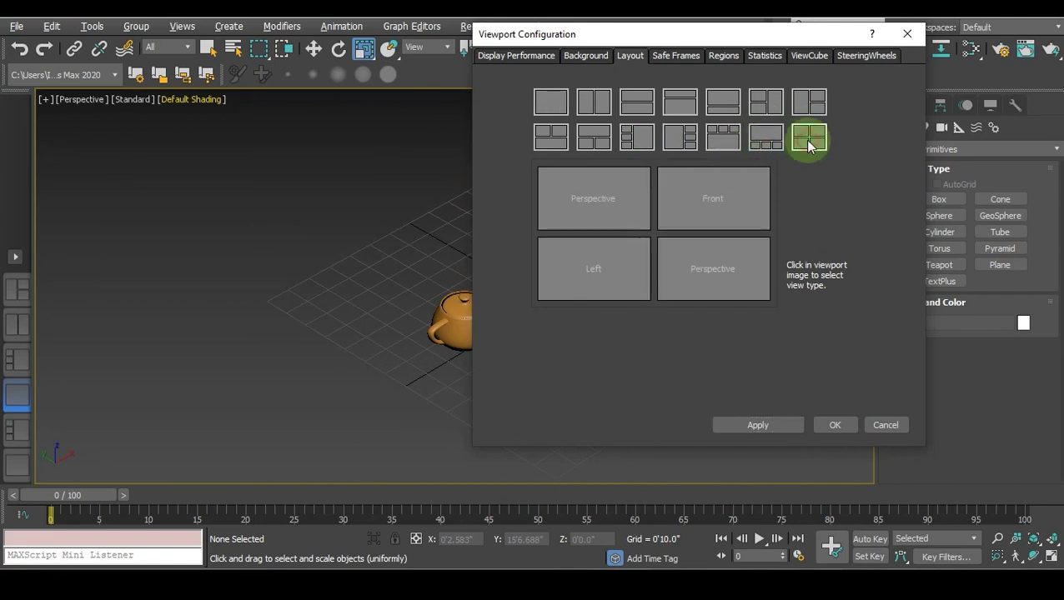
pyautogui.click(759, 424)
pyautogui.click(835, 425)
# Change the upper-left Perspective viewport to the Top view
pyautogui.click(542, 350)
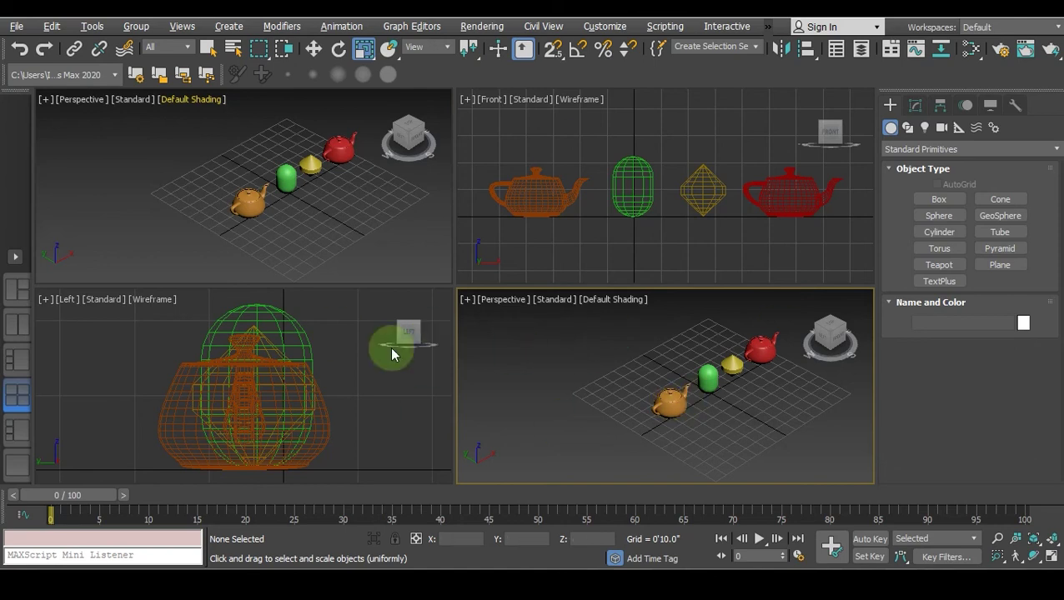
pyautogui.click(161, 175)
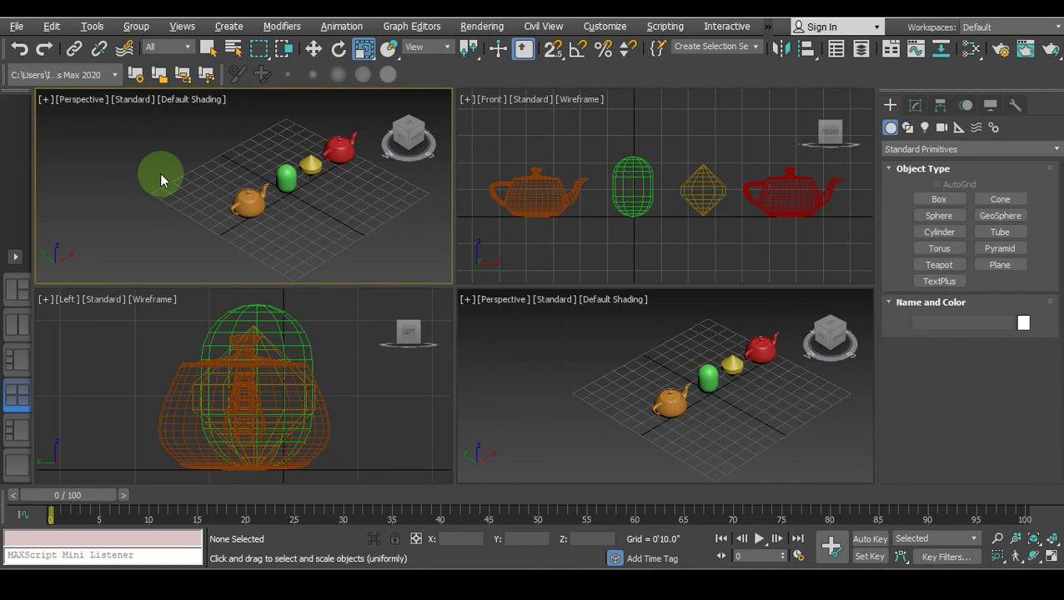
pyautogui.press('t')
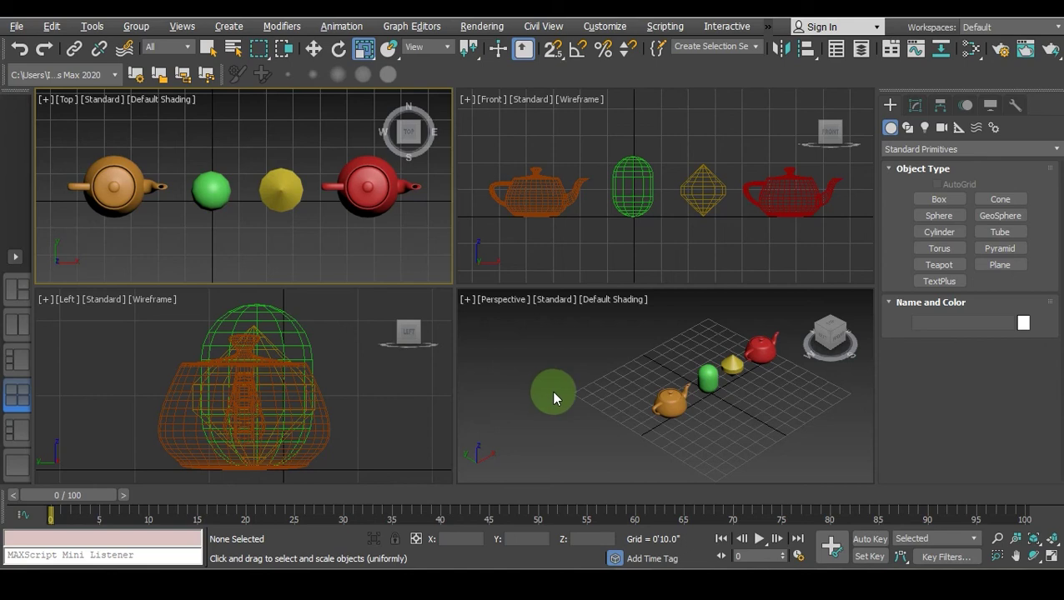
# Open Units Setup and set the display unit scale to Metric with Meters
pyautogui.click(607, 27)
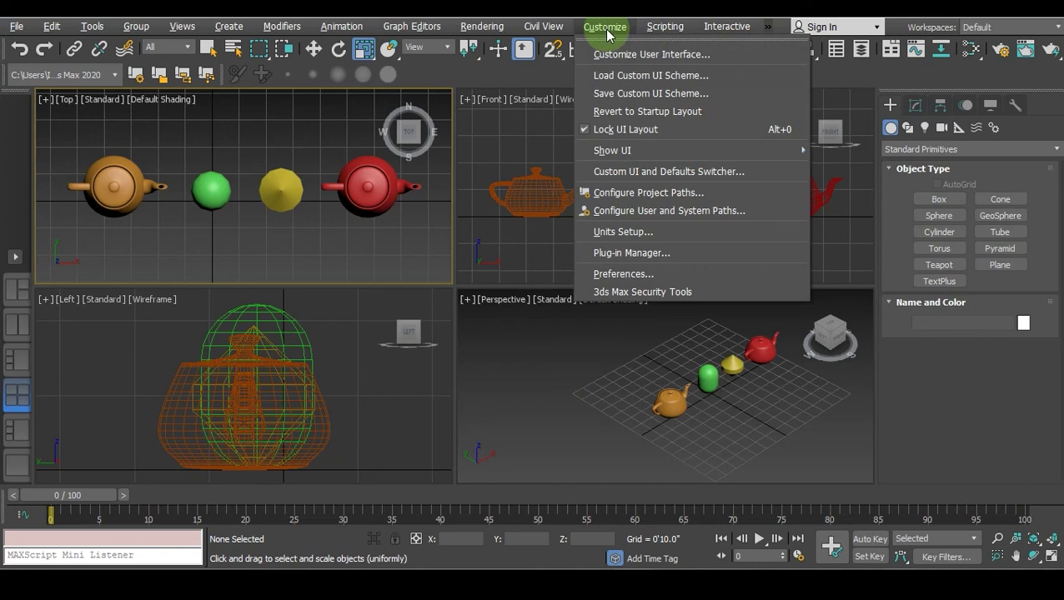
pyautogui.click(646, 231)
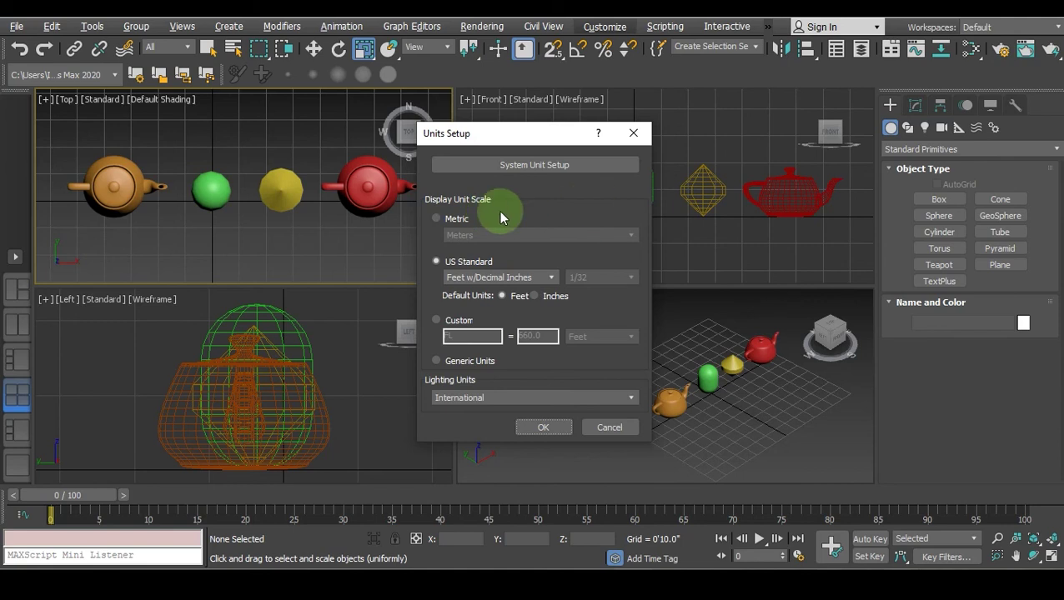
pyautogui.click(440, 219)
pyautogui.click(470, 235)
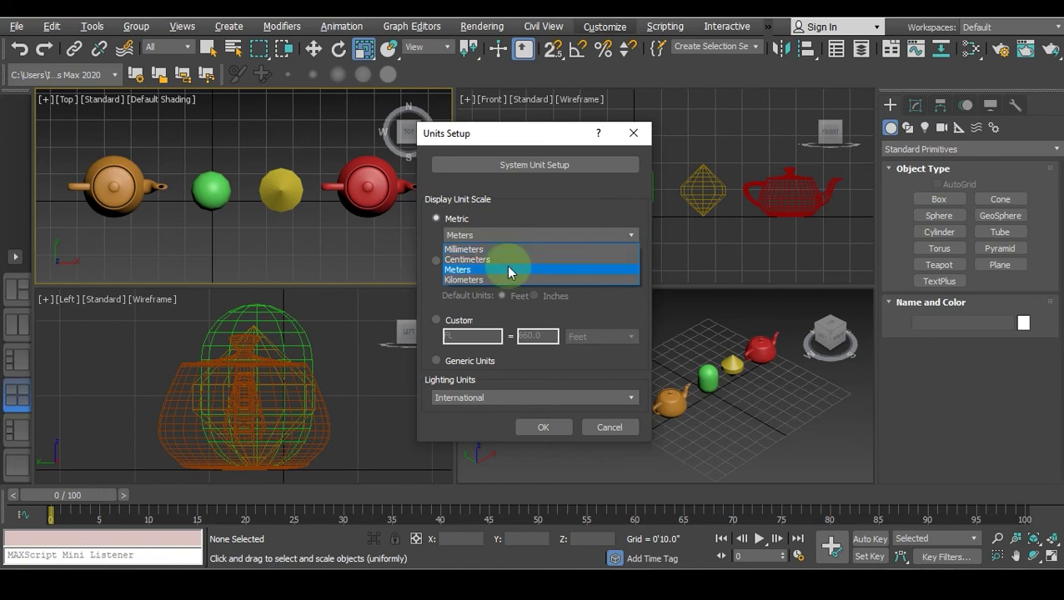
pyautogui.click(508, 269)
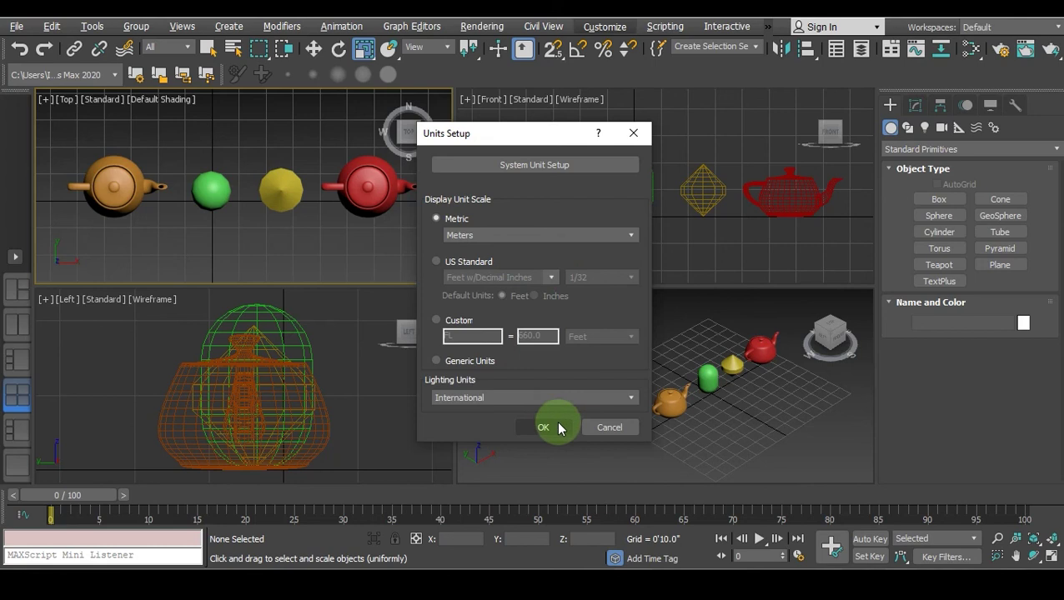
# Switch the display unit scale to US Standard and review its unit options, keeping Feet w/Decimal Inches
pyautogui.click(441, 265)
pyautogui.click(467, 276)
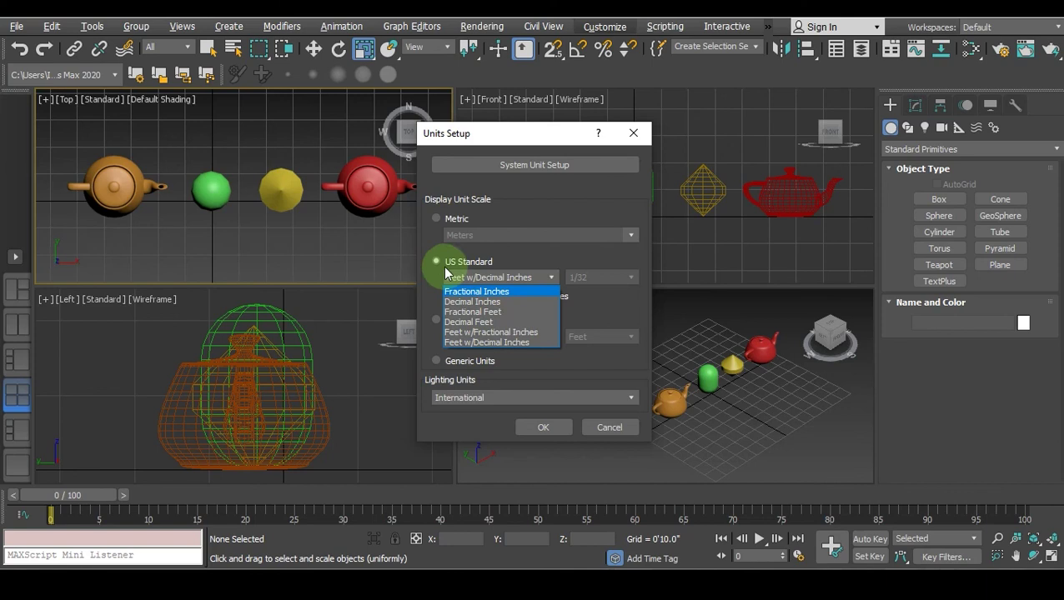
pyautogui.click(541, 260)
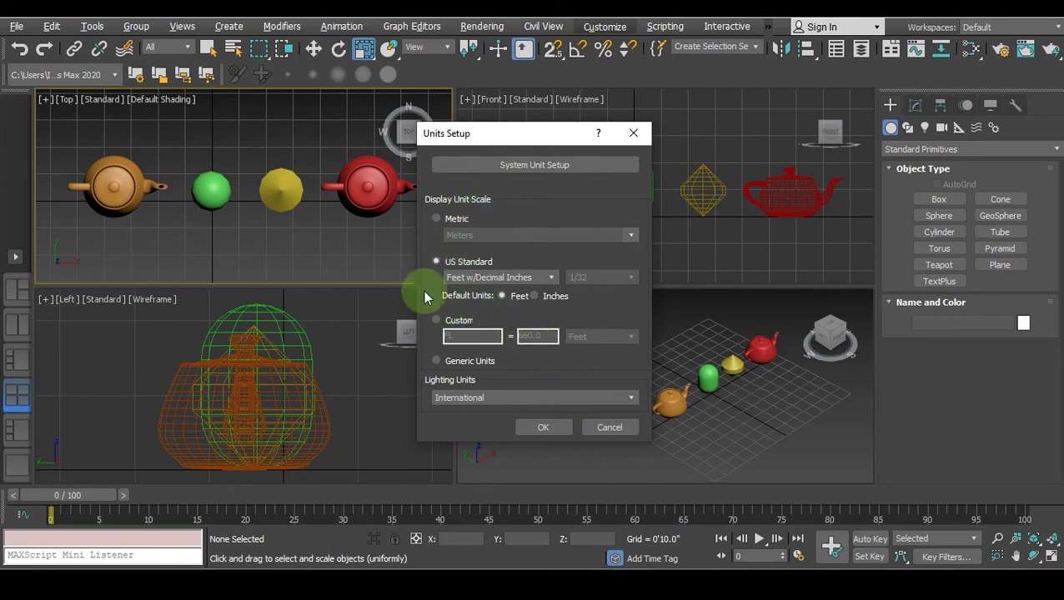
# Switch the display unit scale to Custom and review its base units, keeping Feet
pyautogui.click(435, 321)
pyautogui.click(589, 337)
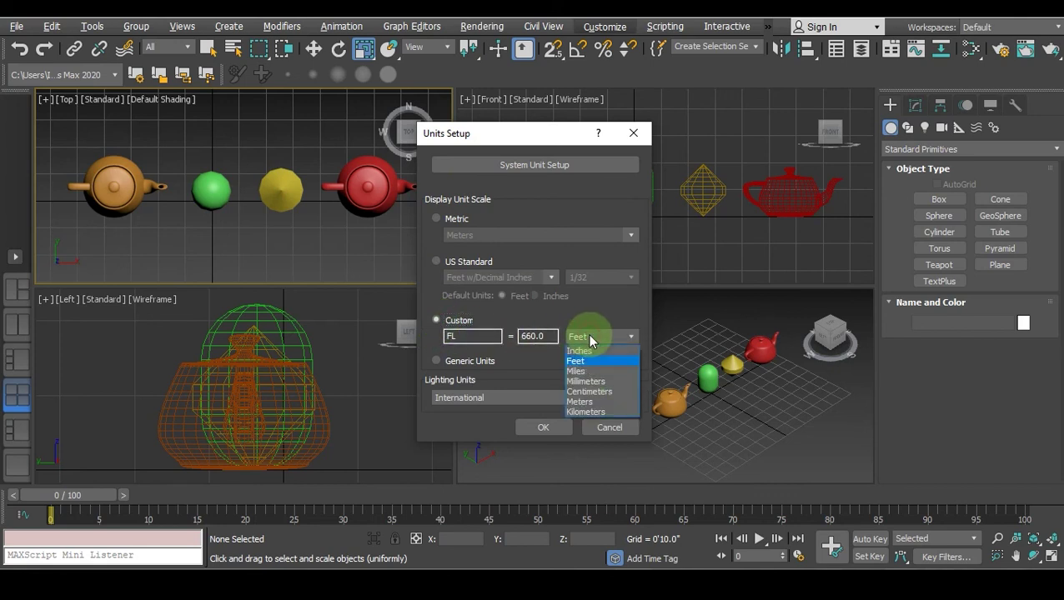
pyautogui.click(594, 349)
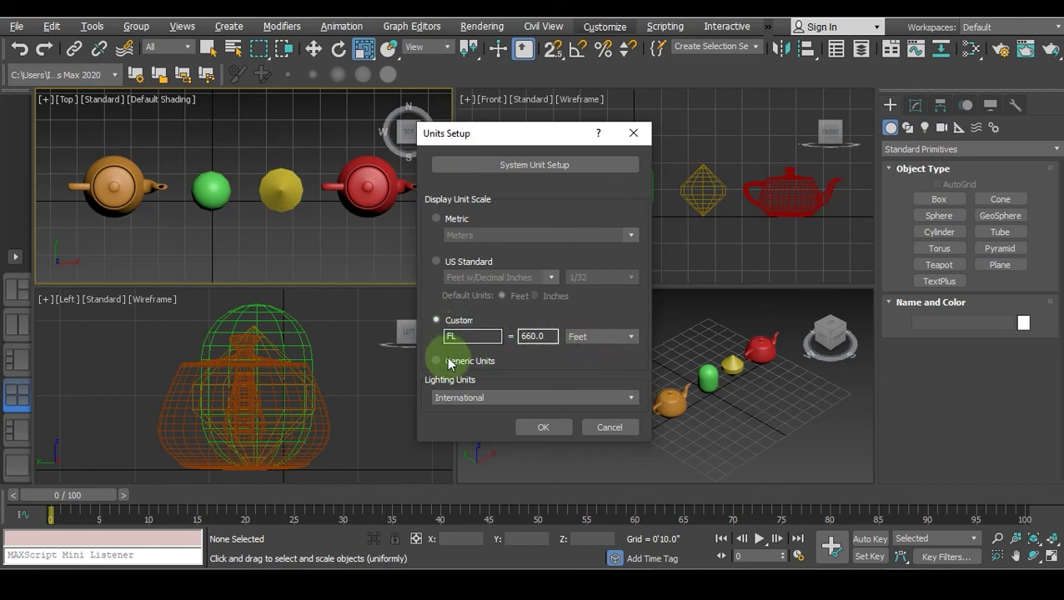
pyautogui.click(436, 320)
pyautogui.click(544, 335)
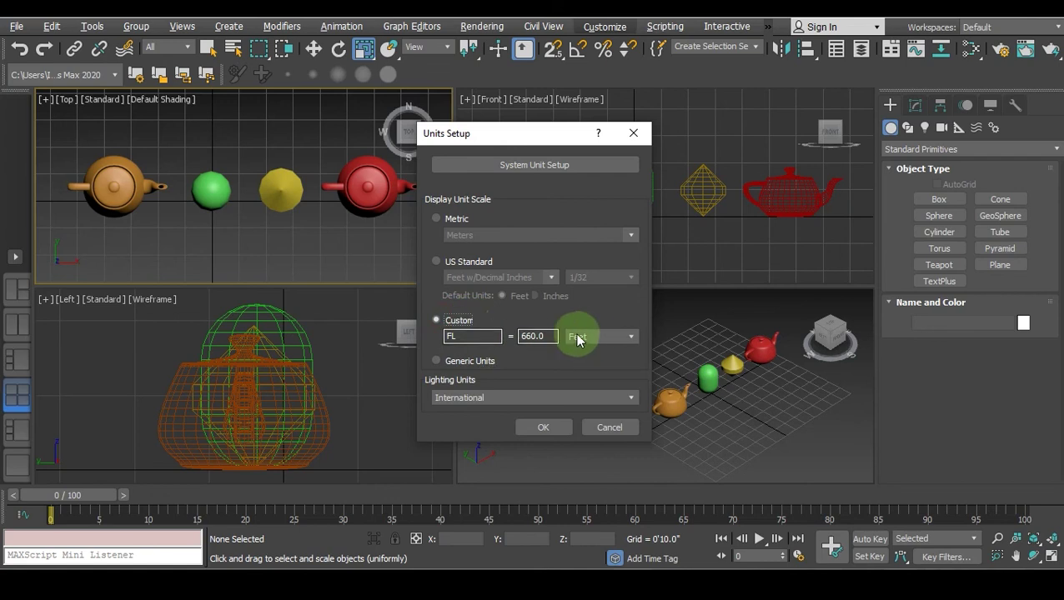
# Open System Unit Setup and review the available system unit scales, keeping 1 unit equal to 1.0 Inches
pyautogui.click(550, 169)
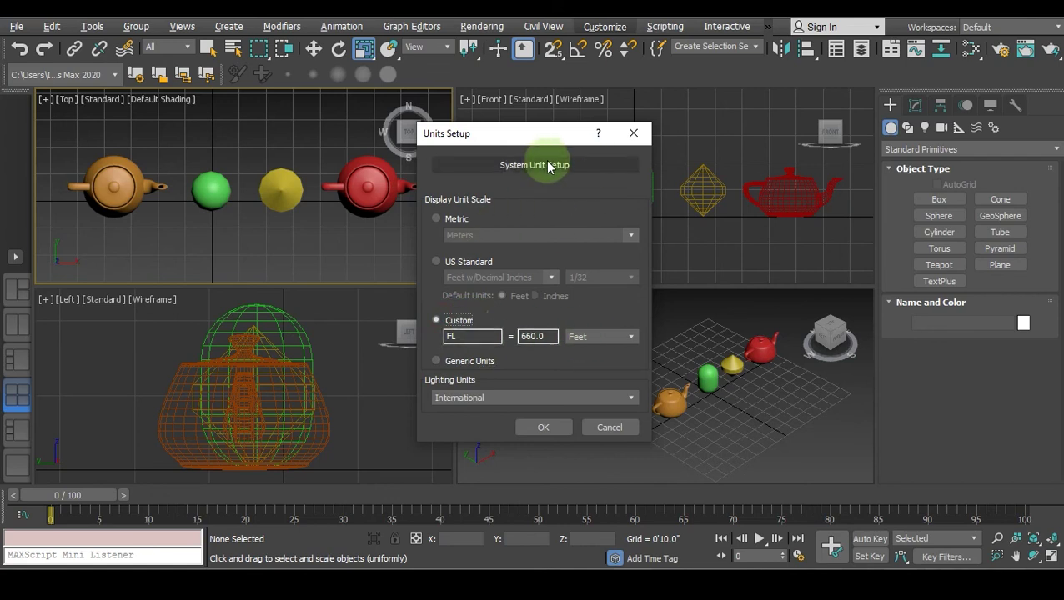
pyautogui.click(559, 171)
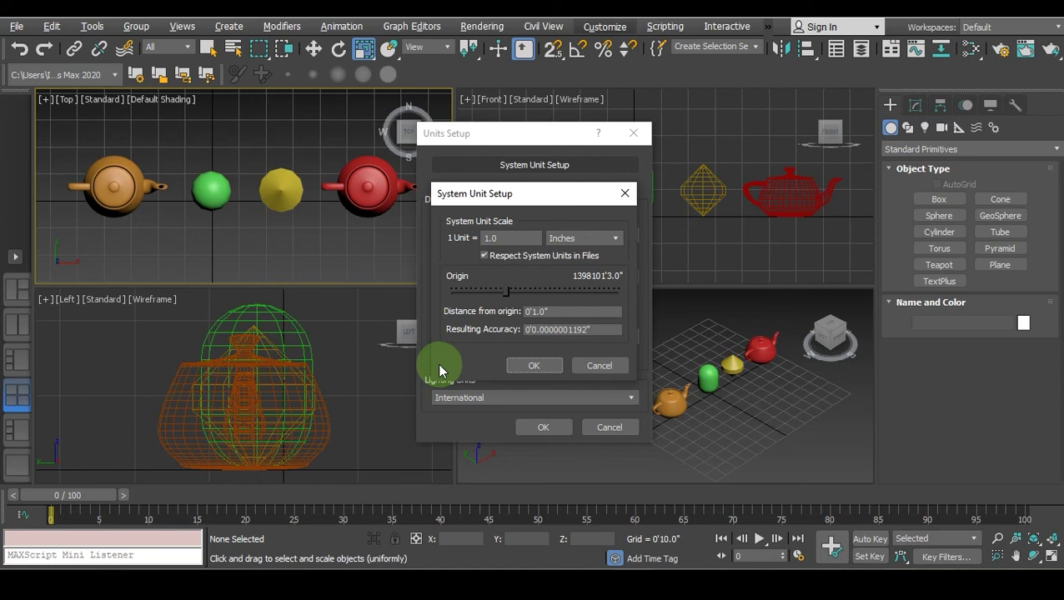
pyautogui.click(594, 239)
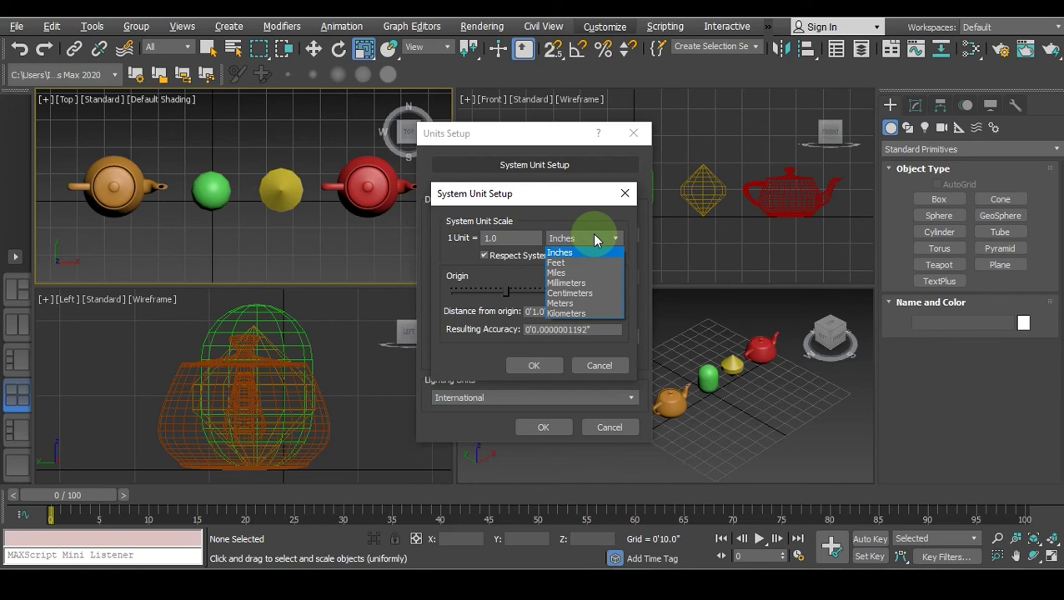
pyautogui.click(586, 240)
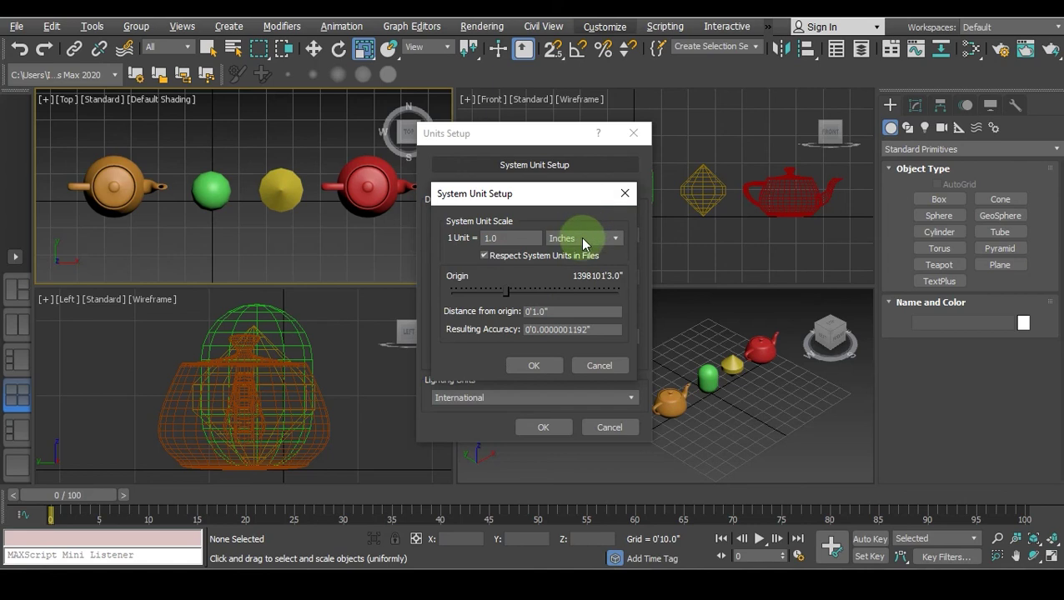
pyautogui.click(581, 238)
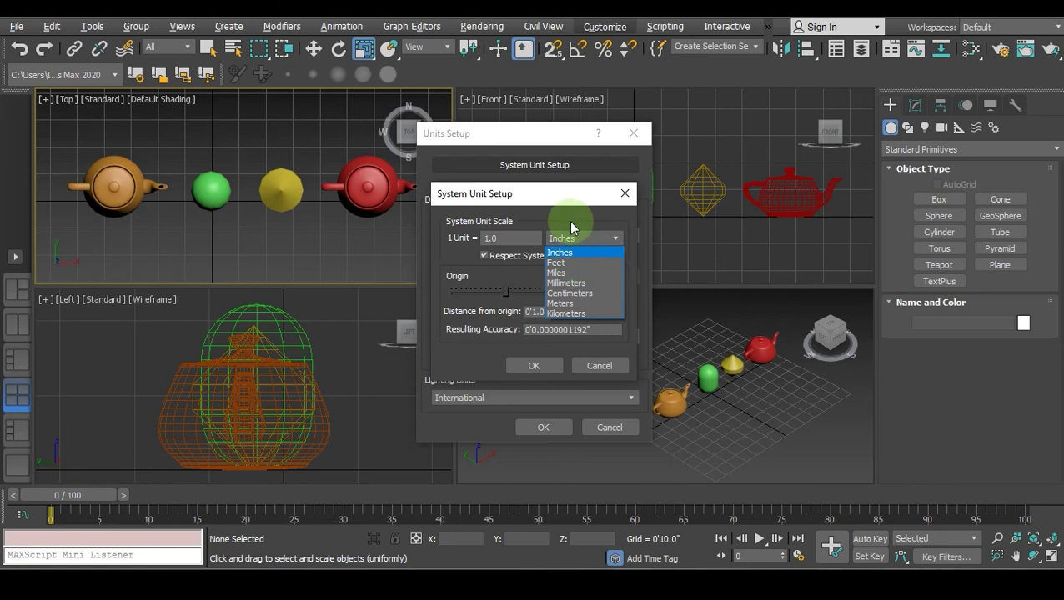
pyautogui.click(568, 224)
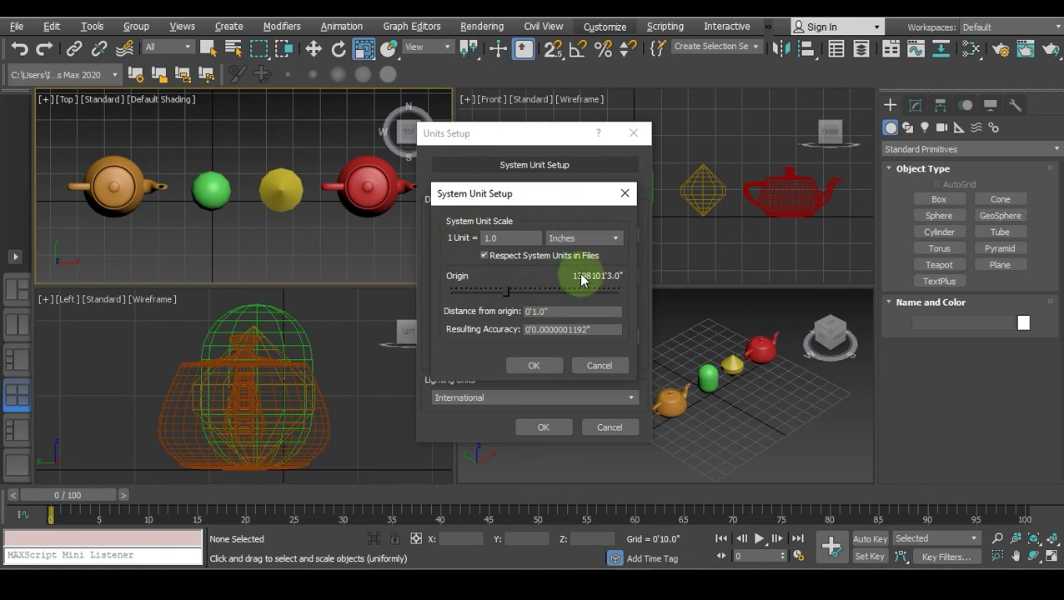
pyautogui.click(583, 239)
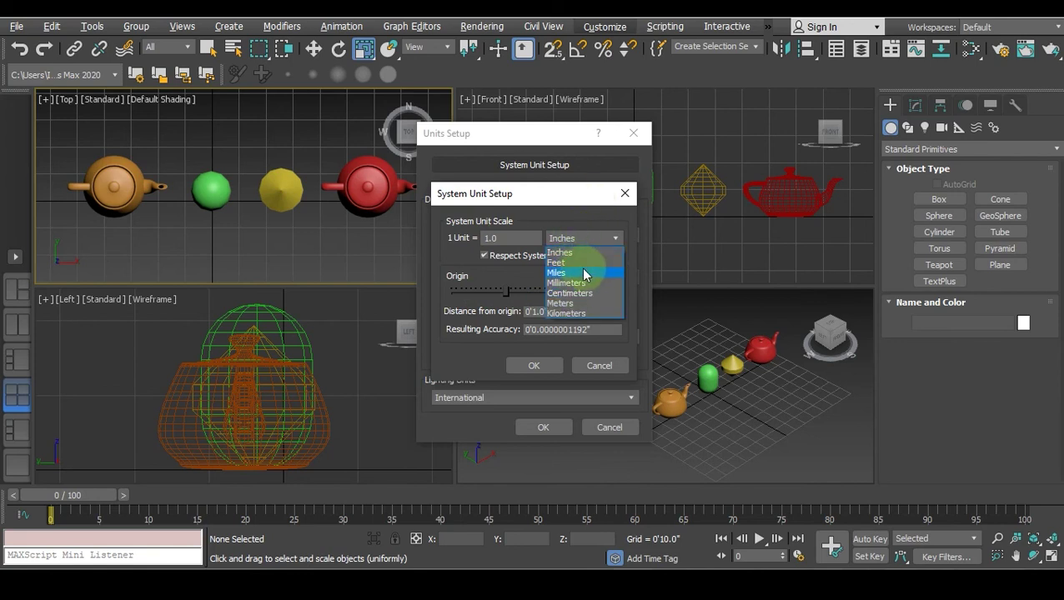
pyautogui.click(564, 214)
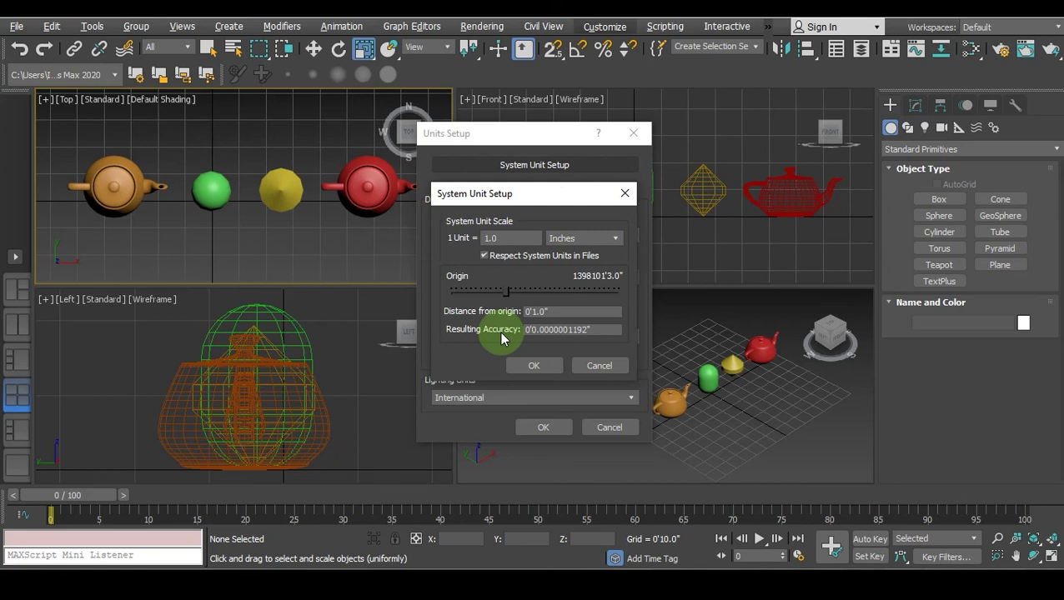
pyautogui.click(542, 365)
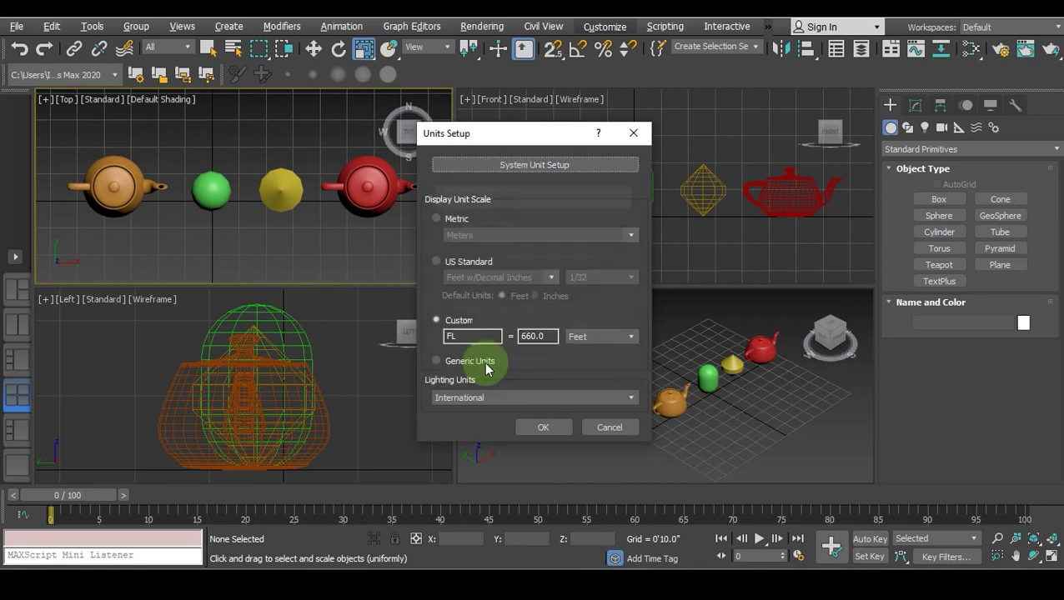
# Set the display unit scale to US Standard with Feet w/Decimal Inches and apply the units setup
pyautogui.click(436, 263)
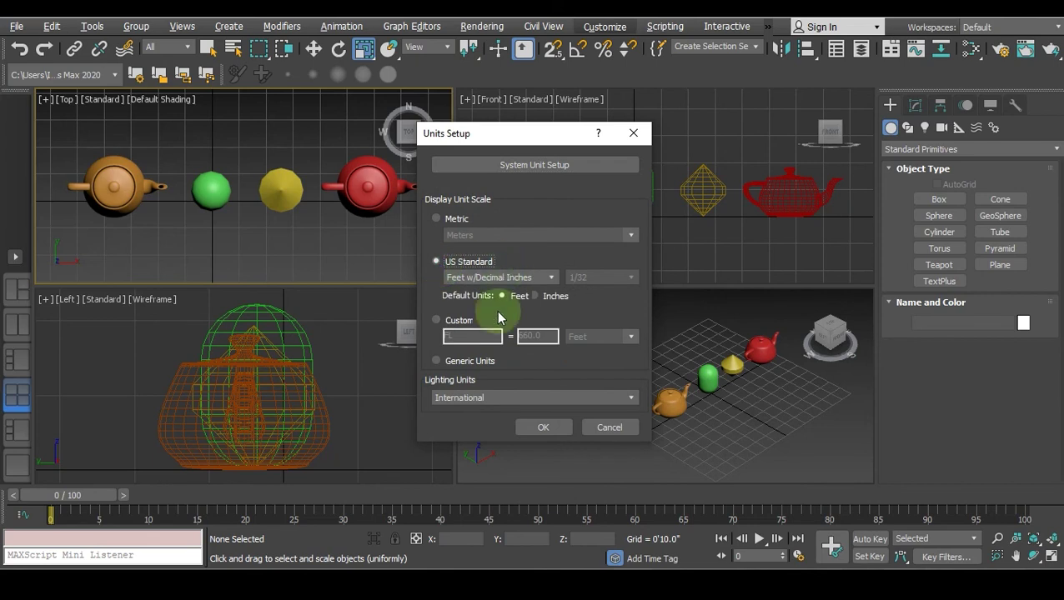
pyautogui.click(540, 426)
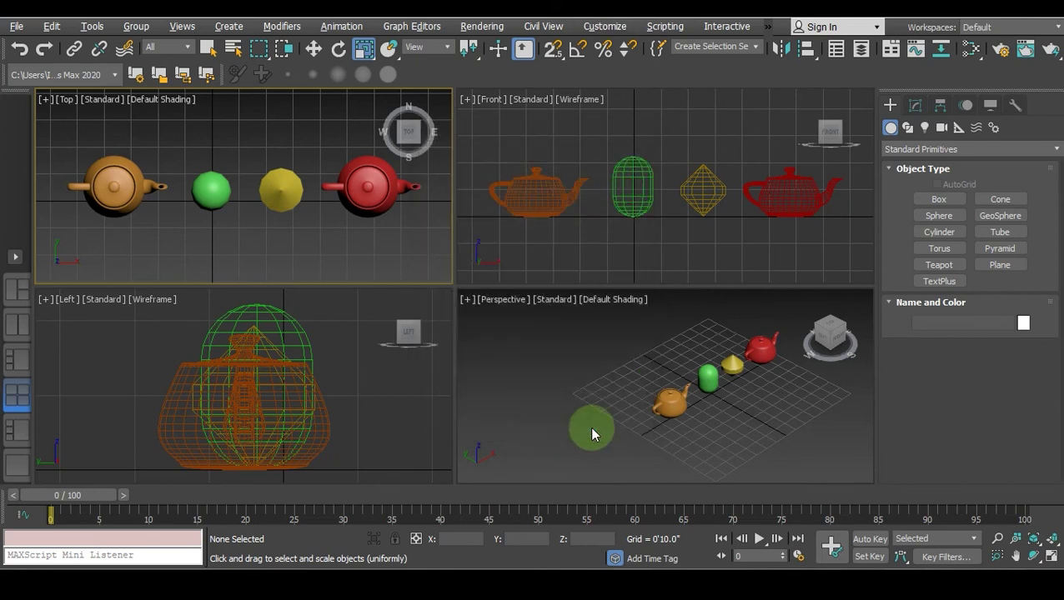